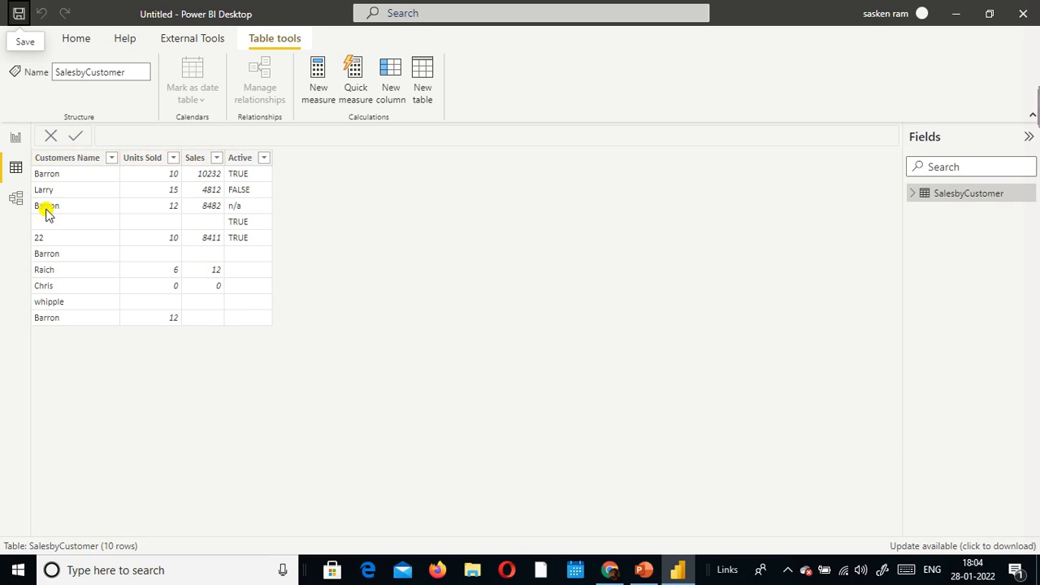
# Step: Open the SalesbyCustomer query in the Power Query Editor for transformation
pyautogui.click(76, 39)
pyautogui.click(373, 103)
pyautogui.click(383, 122)
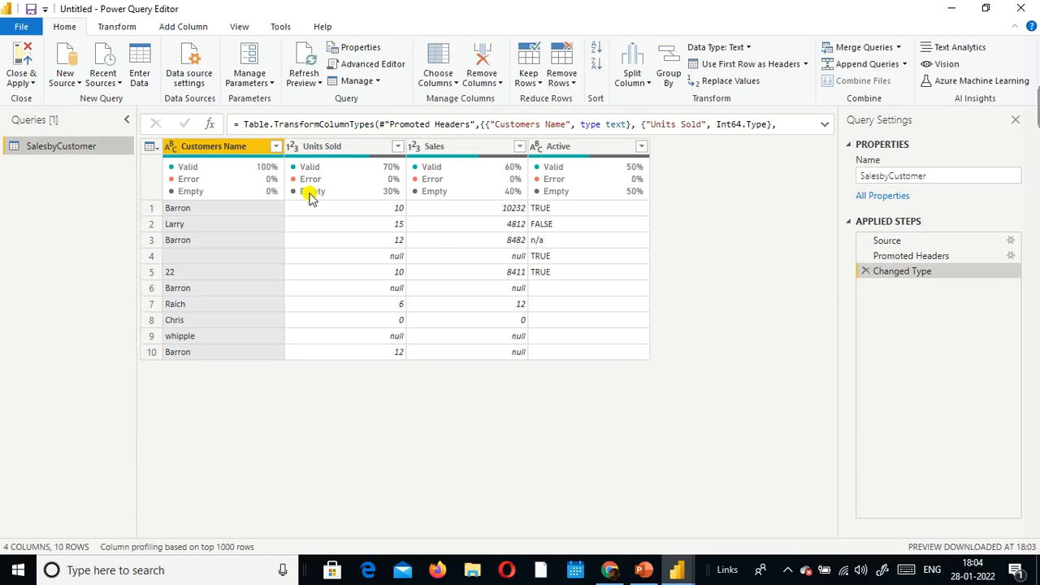
# Step: Change the Active column's data type to True/False, adding the conversion as a new step
pyautogui.moveTo(310, 197)
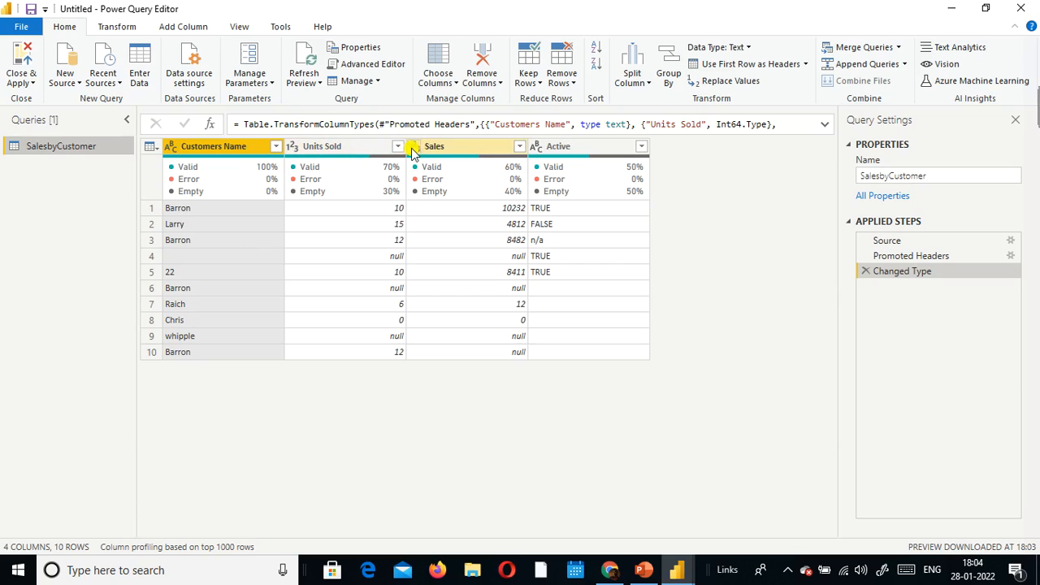
pyautogui.click(539, 148)
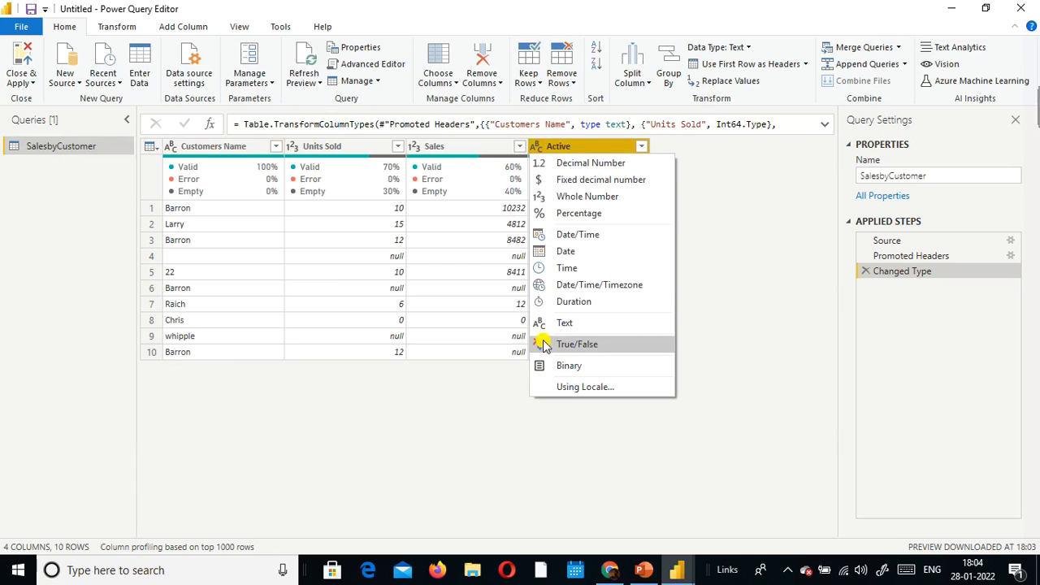
pyautogui.click(574, 348)
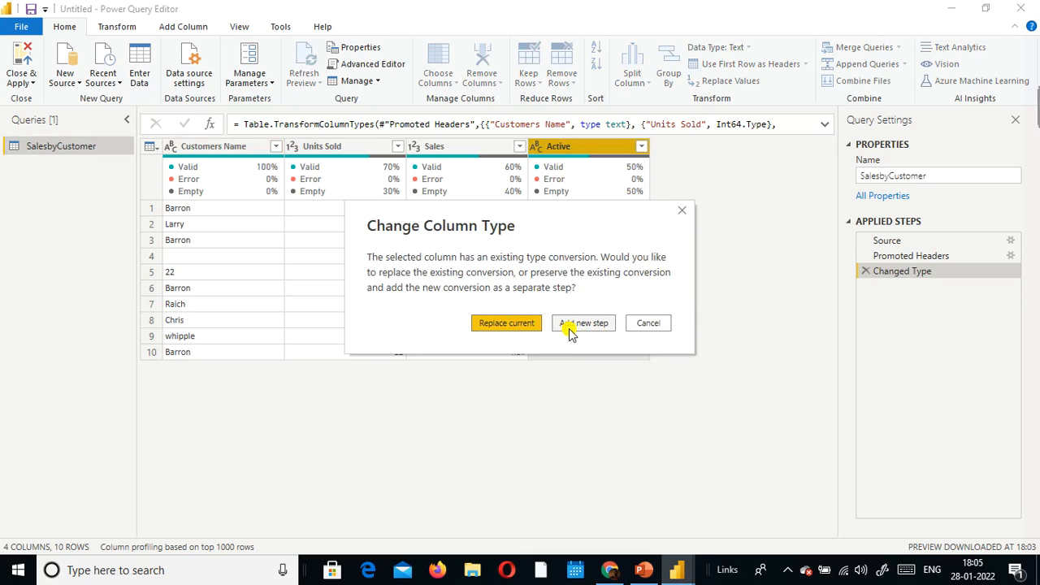
pyautogui.click(583, 323)
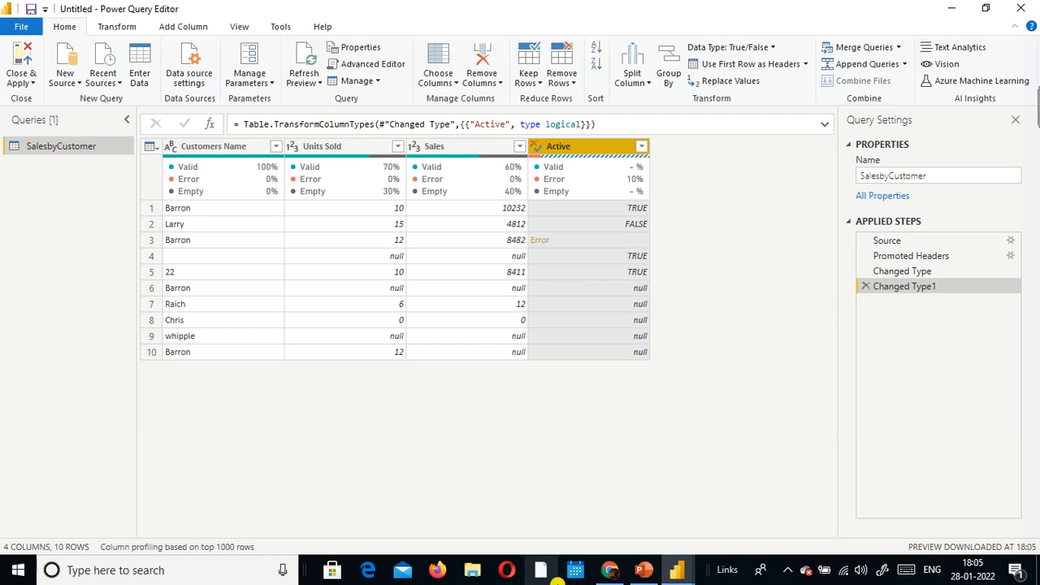
# Step: Replace the errors in the Active column with the value True
pyautogui.rightClick(565, 151)
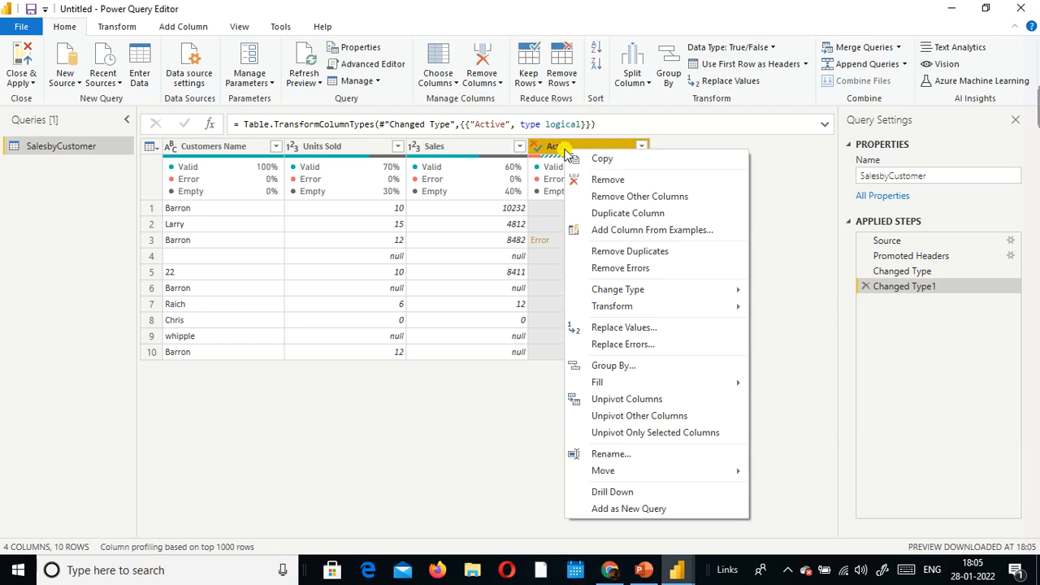
pyautogui.click(650, 348)
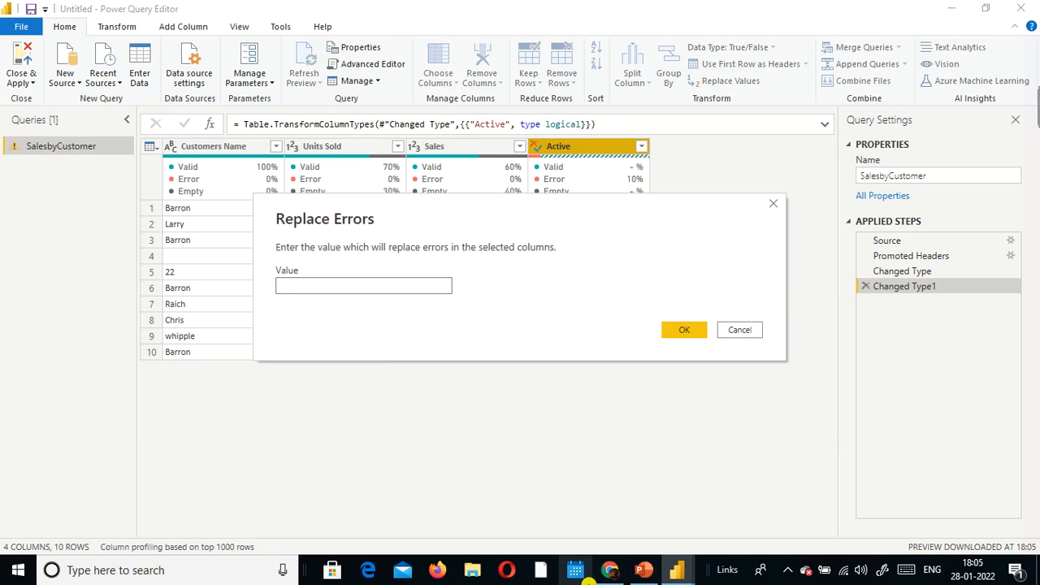
pyautogui.write('True')
pyautogui.press('Return')
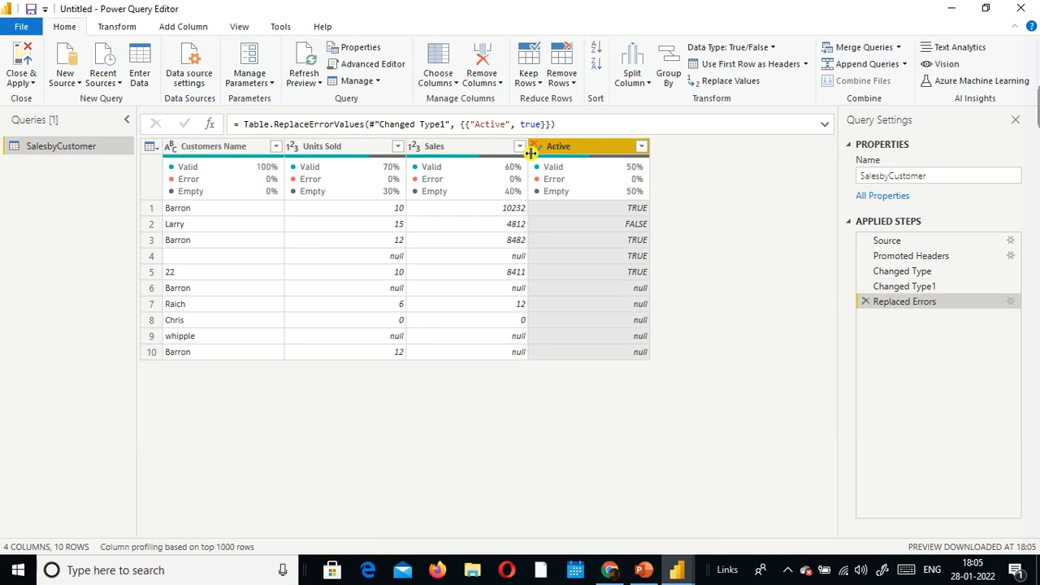
# Step: Turn on Column profile for the data preview and examine the Active column's statistics against its rows
pyautogui.moveTo(307, 168)
pyautogui.click(239, 27)
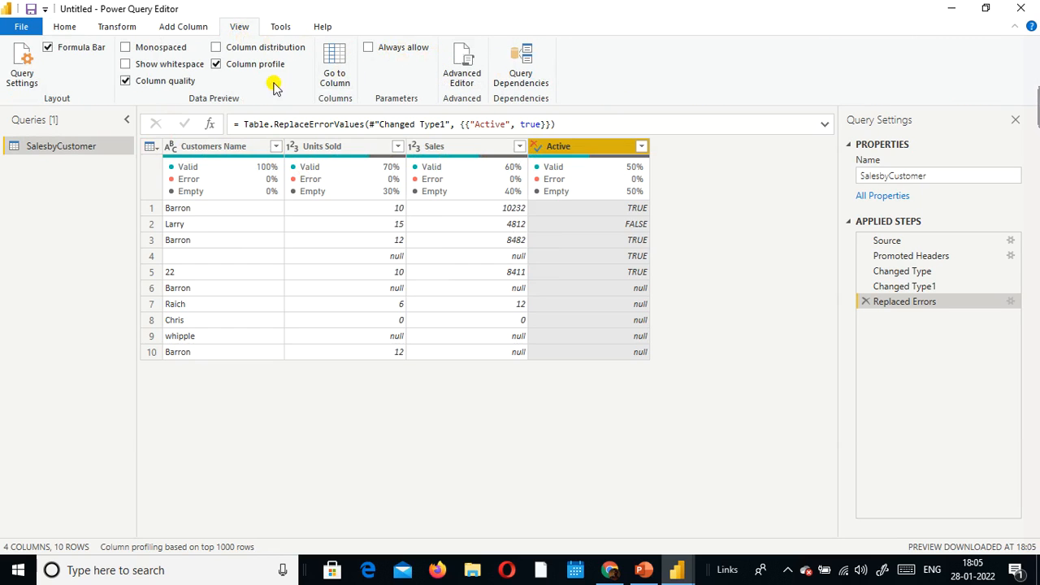
pyautogui.click(216, 65)
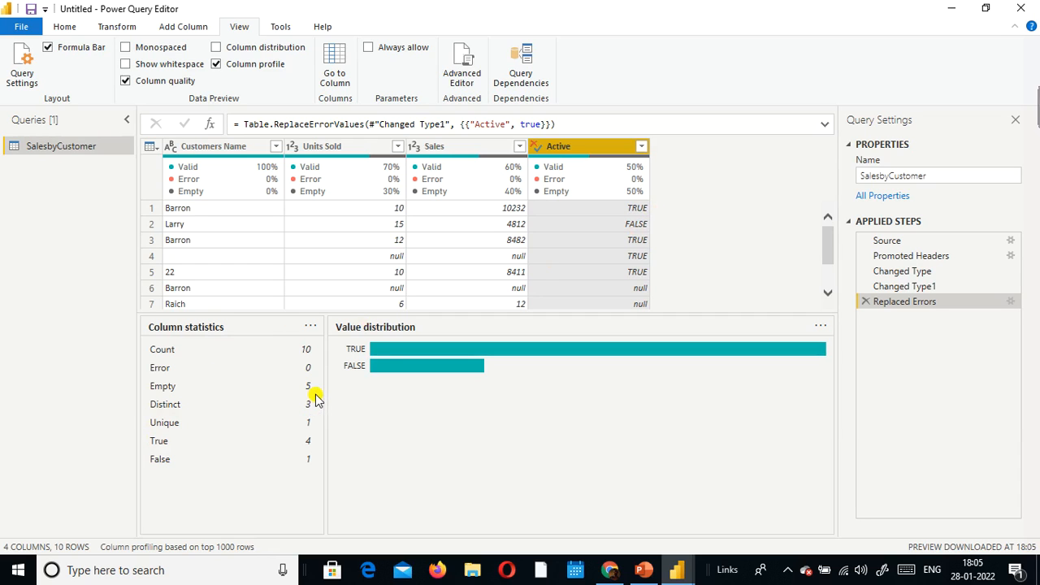
pyautogui.scroll(-2, 573, 234)
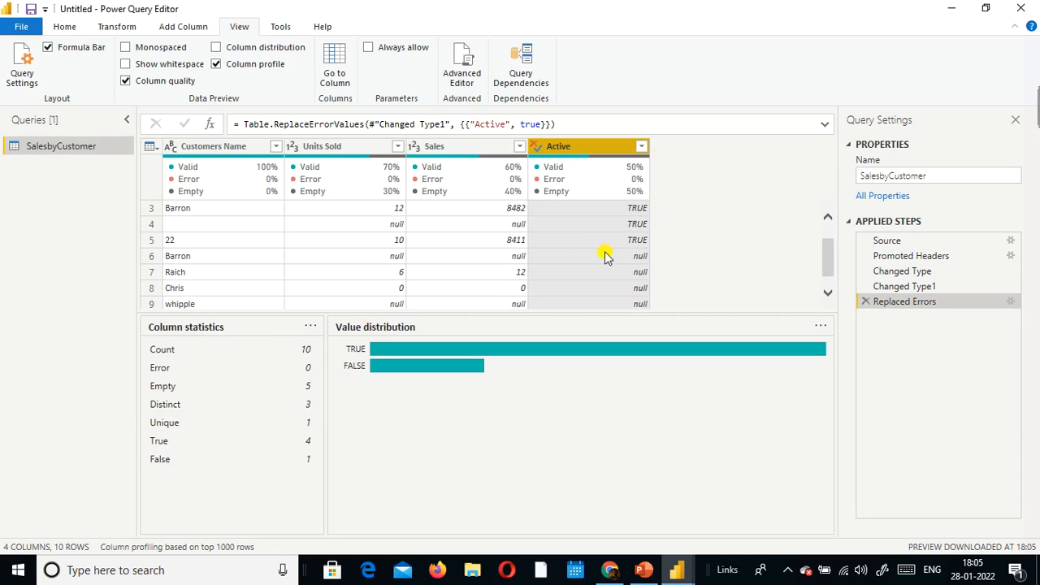
pyautogui.scroll(-1, 605, 257)
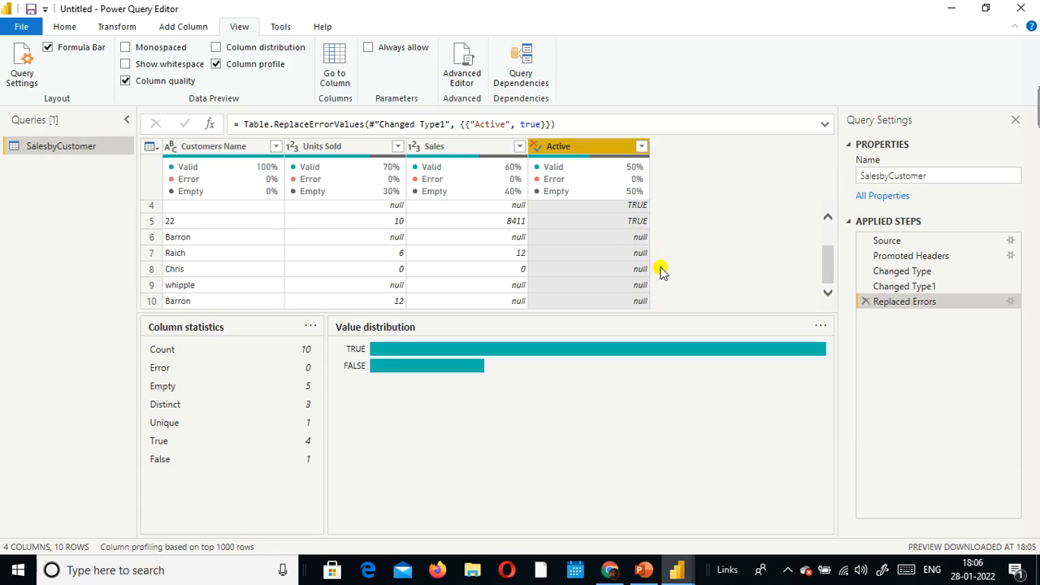
pyautogui.scroll(2, 639, 276)
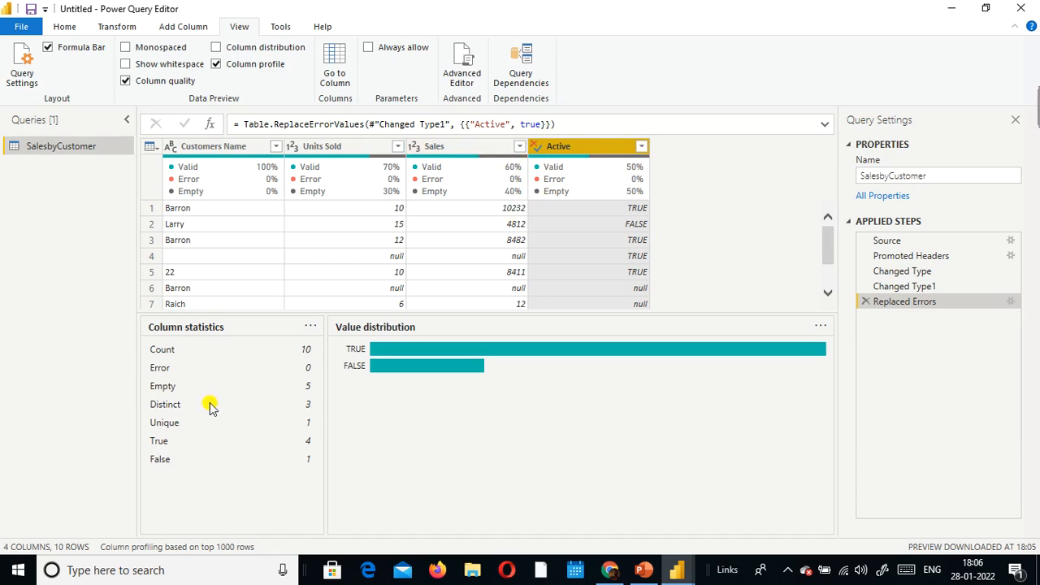
# Step: Examine the column statistics and value distribution of the Sales, Units Sold and Customers Name columns
pyautogui.click(462, 149)
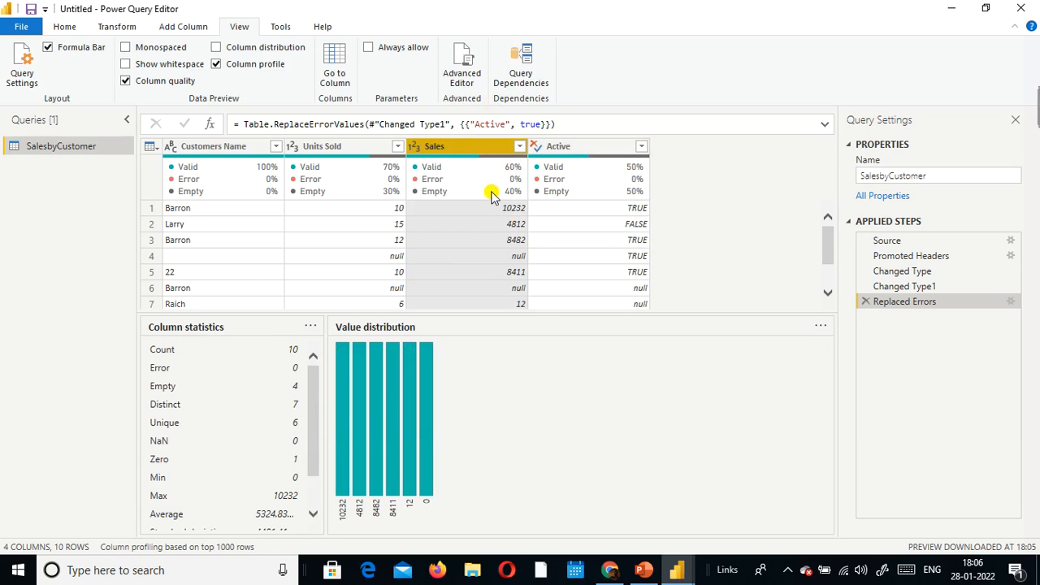
pyautogui.moveTo(492, 195)
pyautogui.scroll(-1, 514, 277)
pyautogui.scroll(-2, 514, 276)
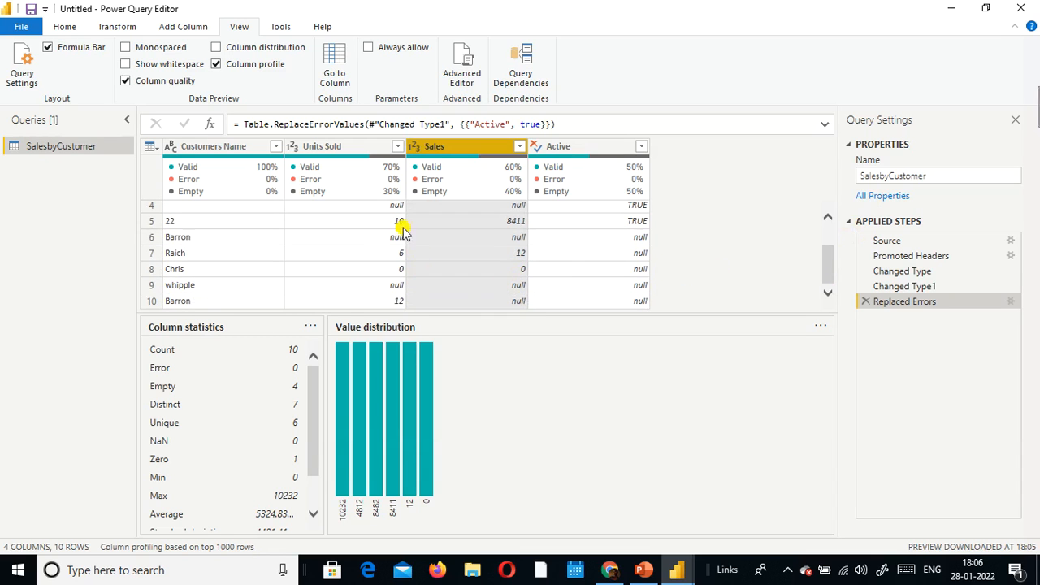
pyautogui.click(338, 147)
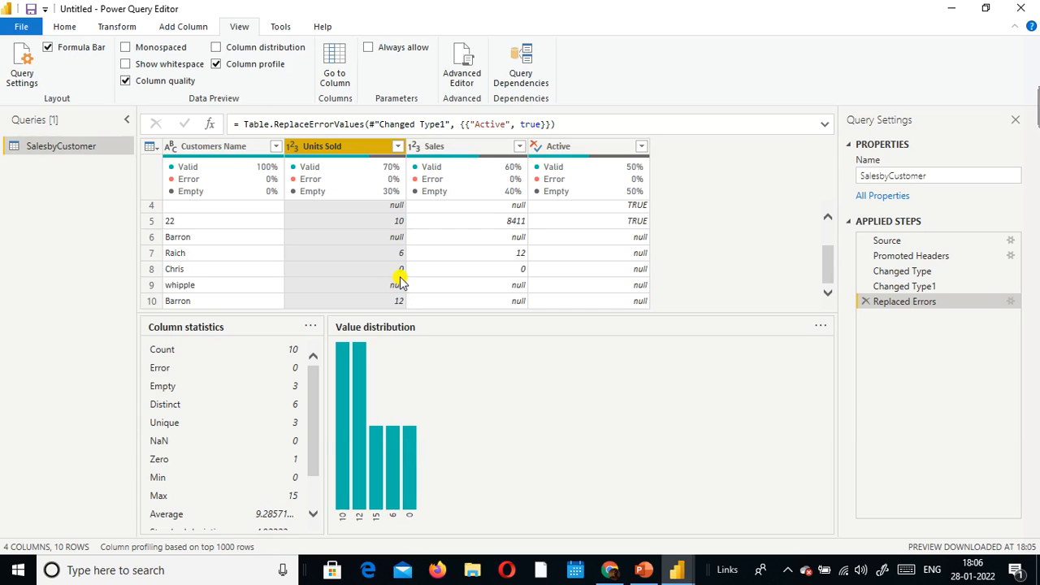
pyautogui.click(217, 153)
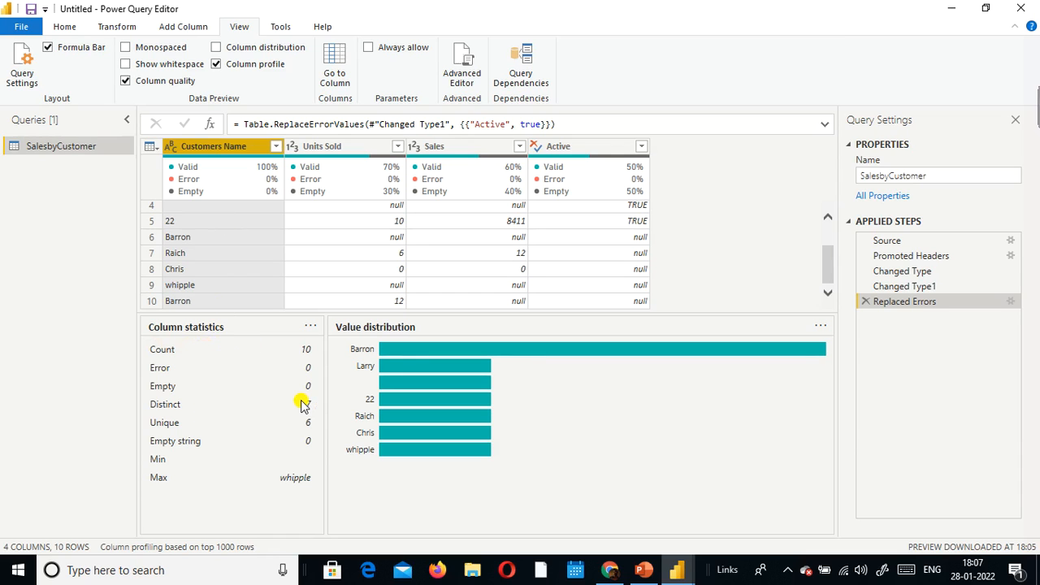
pyautogui.scroll(3, 252, 260)
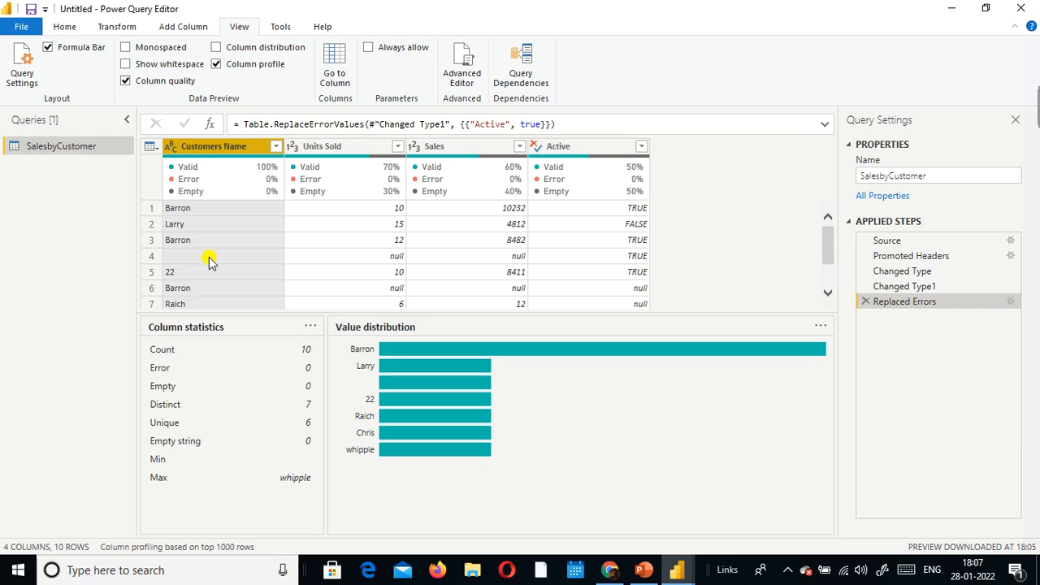
pyautogui.rightClick(190, 152)
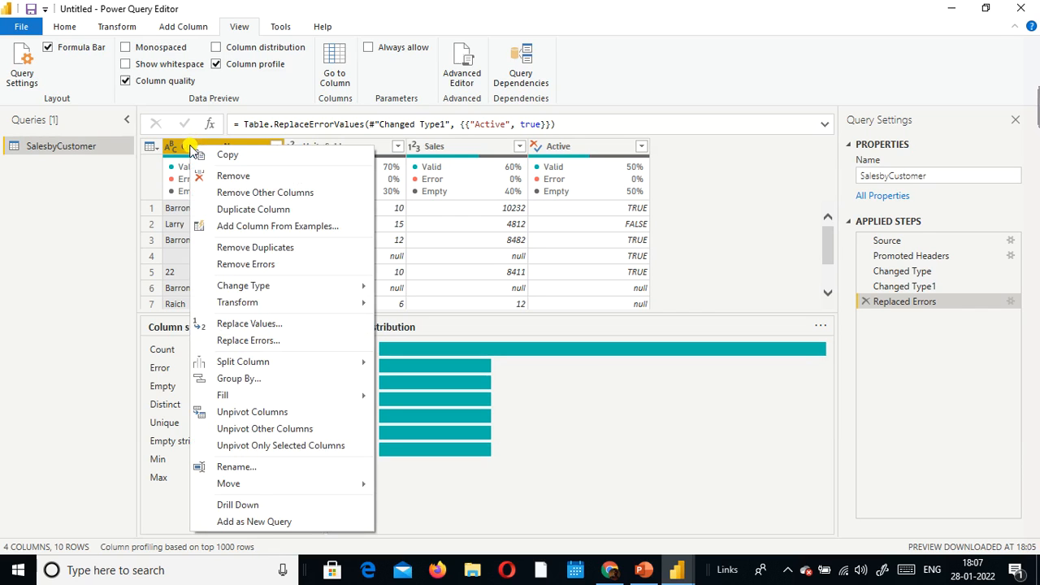
pyautogui.click(290, 324)
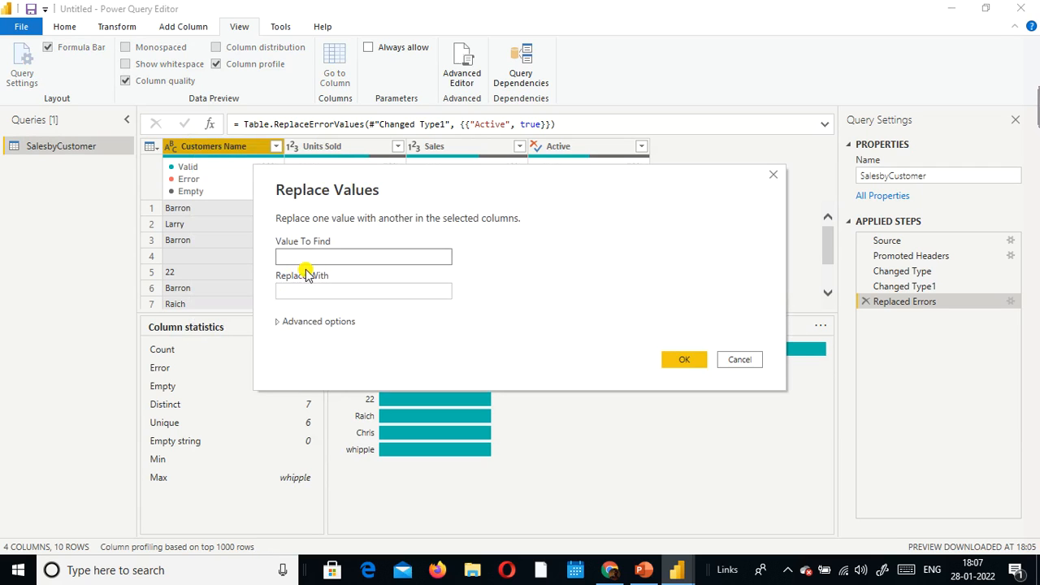
pyautogui.click(347, 289)
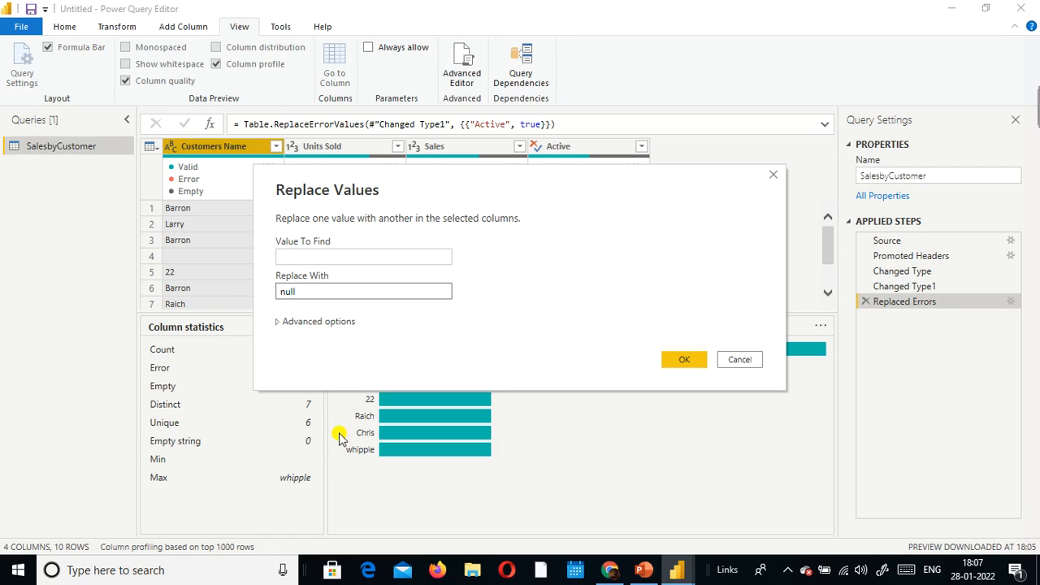
pyautogui.click(736, 362)
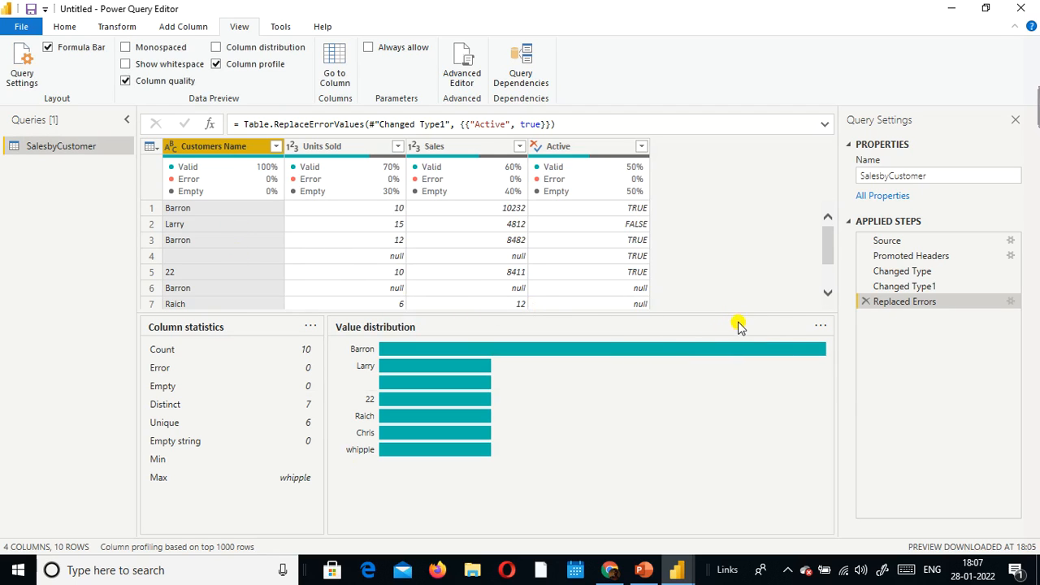
# Step: Enlarge the data preview above the column profile, and close the query editor while applying the changes
pyautogui.moveTo(738, 314); pyautogui.dragTo(730, 443)
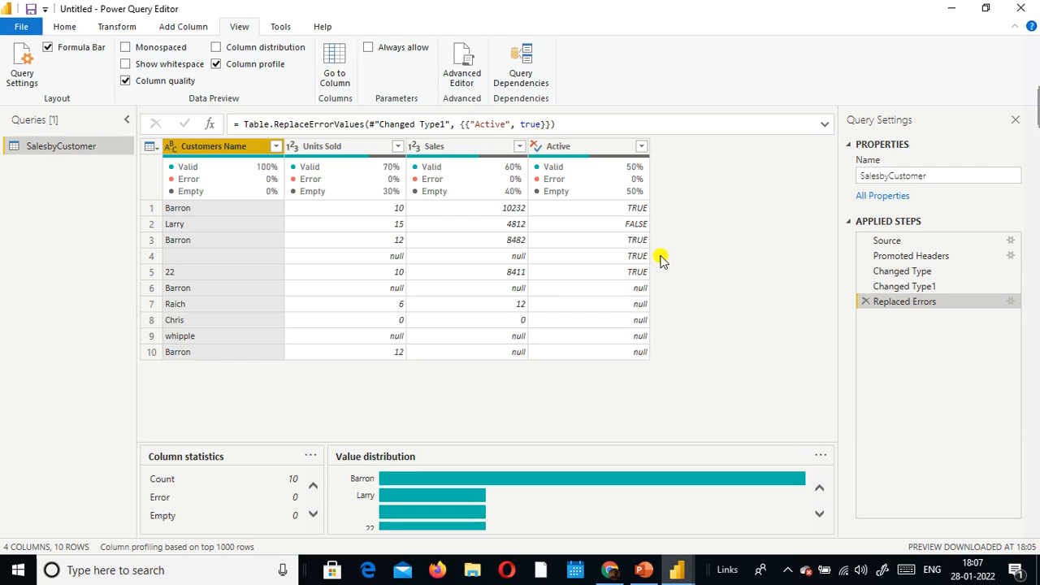
pyautogui.click(21, 26)
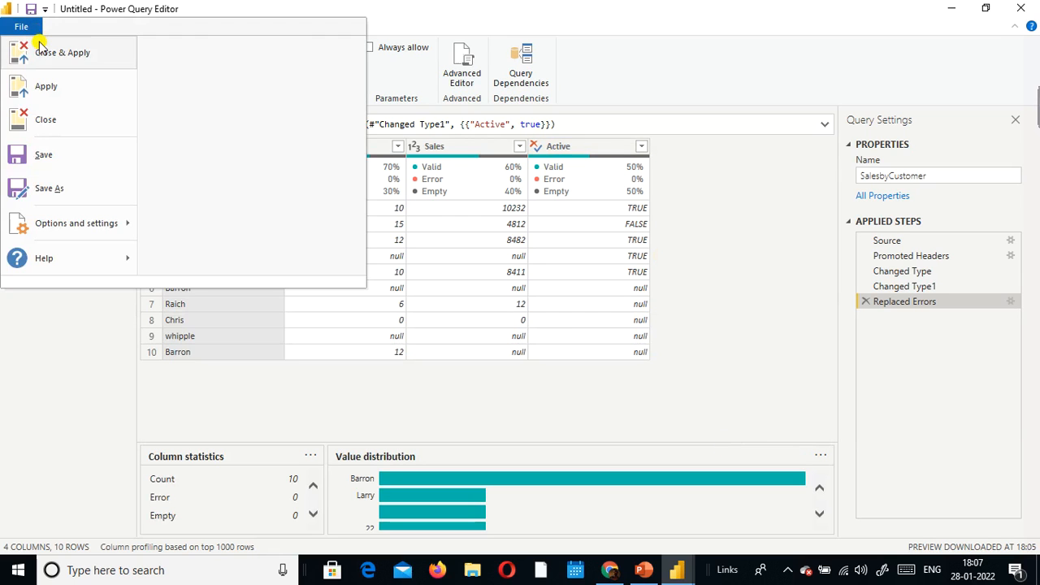
pyautogui.click(46, 52)
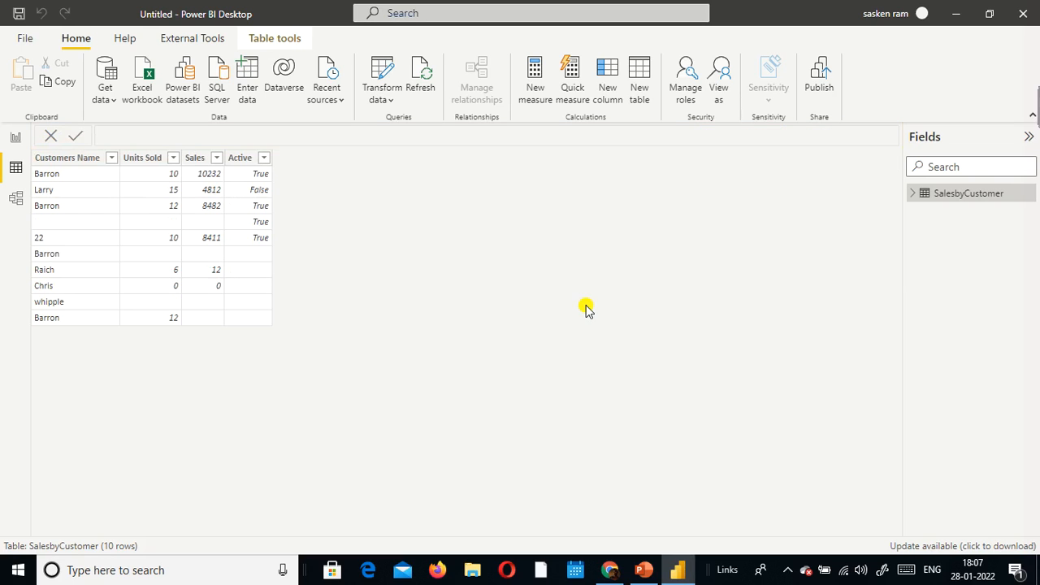
# Step: Add a table visual to Page 1 of the report, reposition it on the canvas and make it taller
pyautogui.click(17, 137)
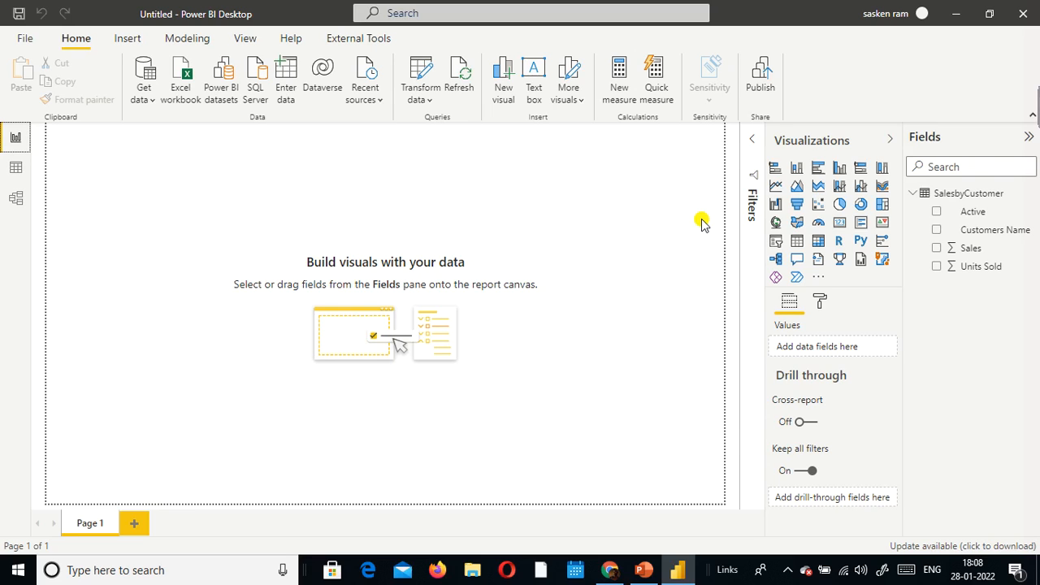
pyautogui.click(800, 243)
pyautogui.moveTo(124, 169); pyautogui.dragTo(331, 260)
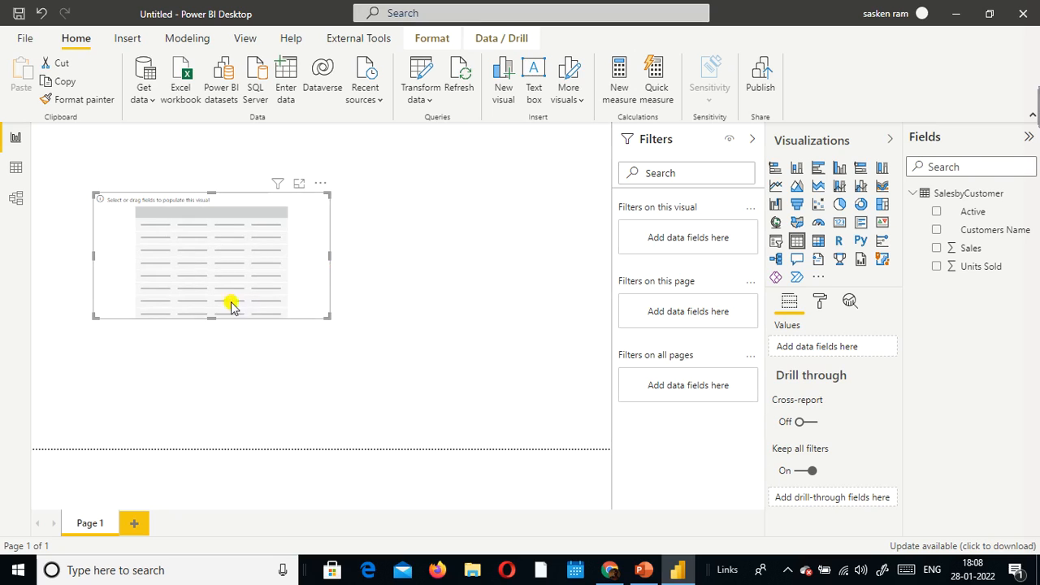
pyautogui.moveTo(215, 317); pyautogui.dragTo(217, 383)
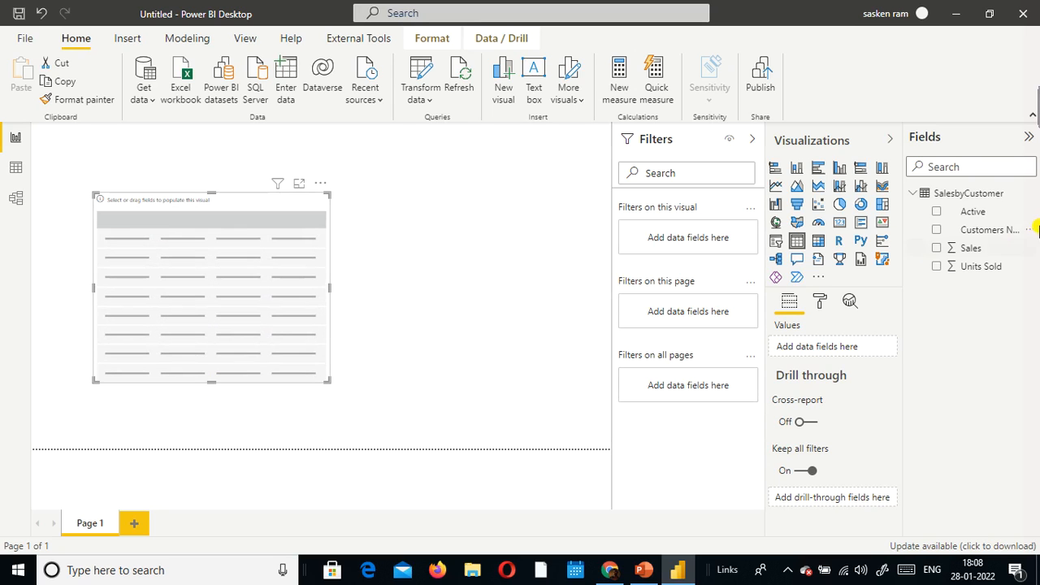
# Step: Add the Customers Name, Sales, Units Sold and Active fields to the table visual
pyautogui.click(939, 232)
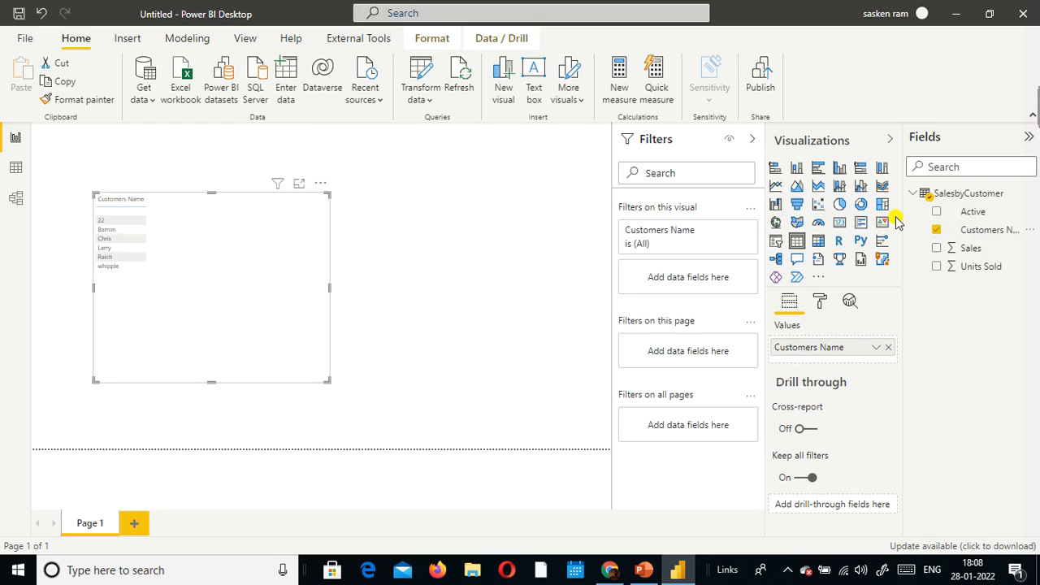
pyautogui.click(937, 249)
pyautogui.click(936, 267)
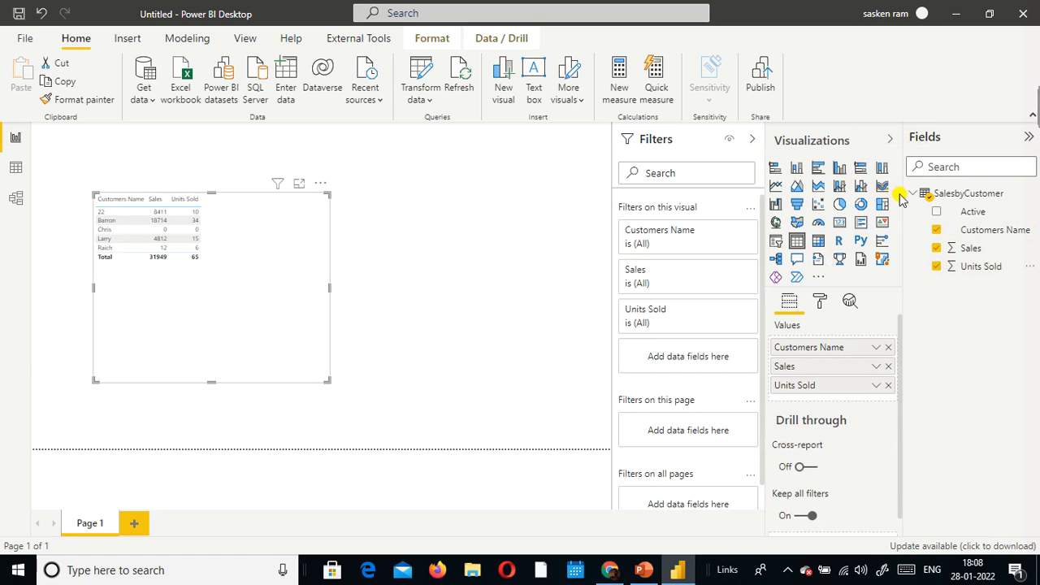
pyautogui.click(937, 213)
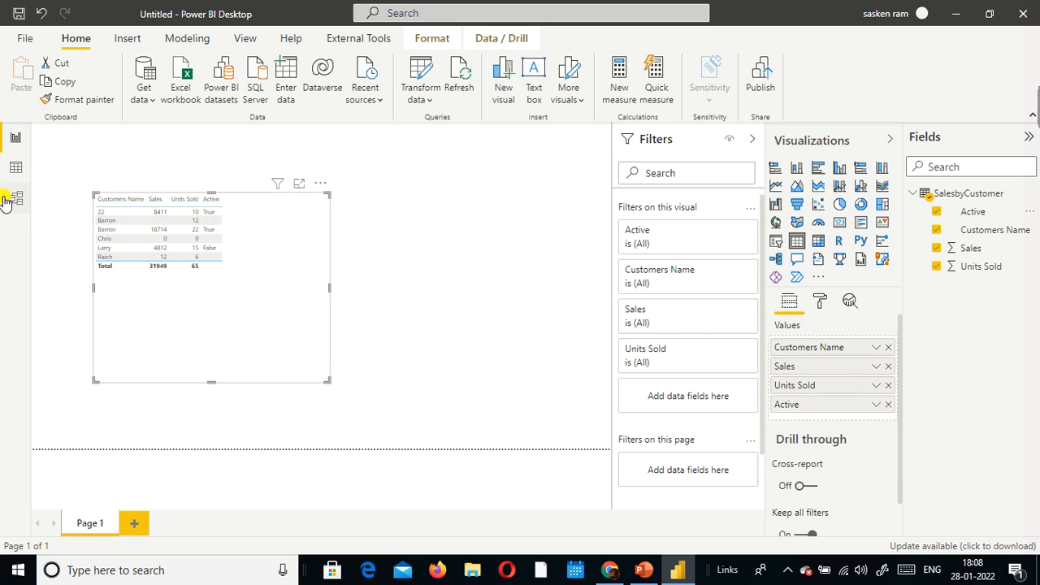
# Step: Check the SalesbyCustomer source rows, and set the Sales field in the table visual to Don't summarize
pyautogui.click(12, 167)
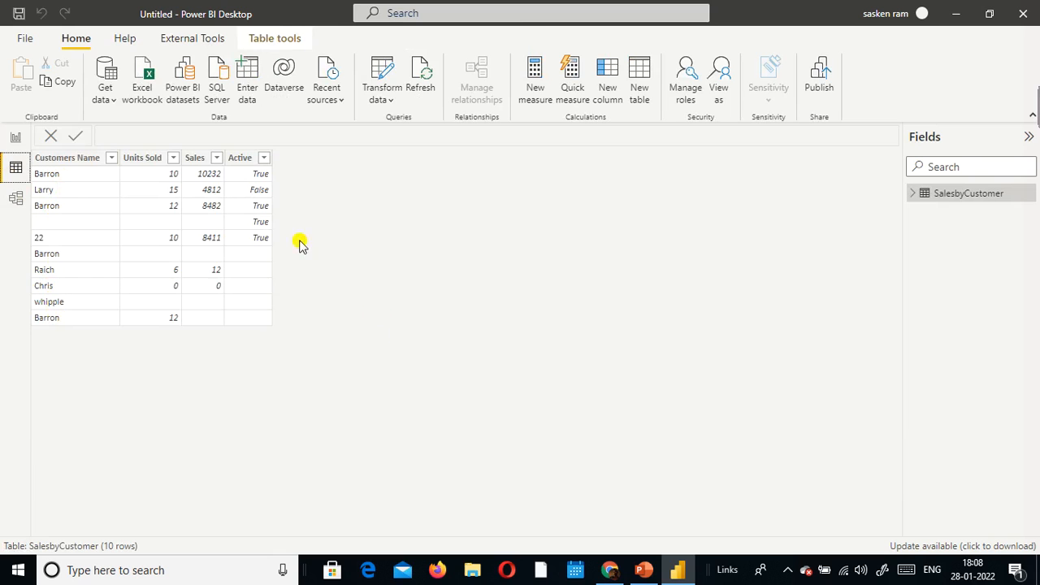
pyautogui.click(13, 136)
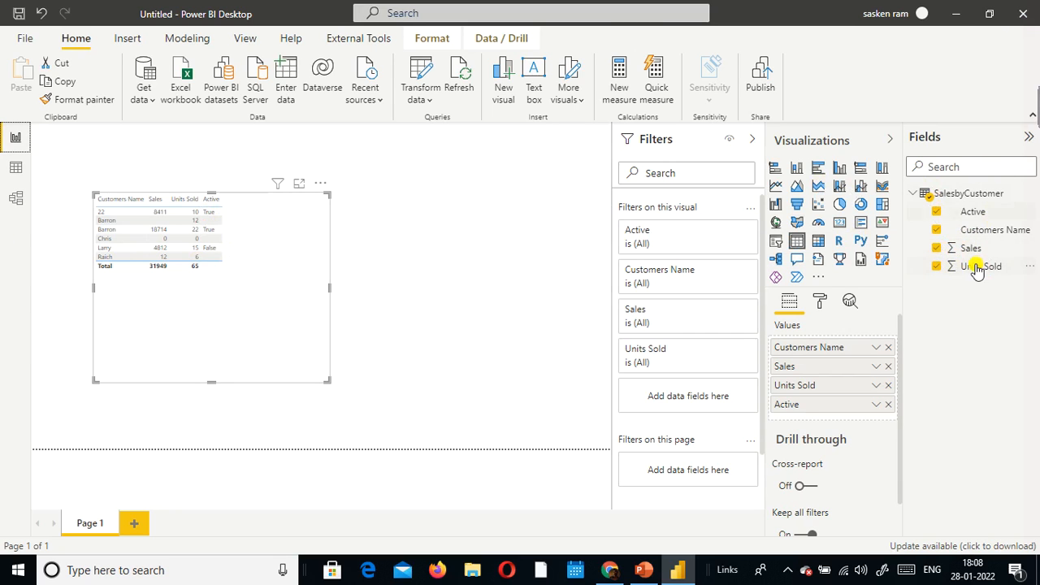
pyautogui.click(876, 367)
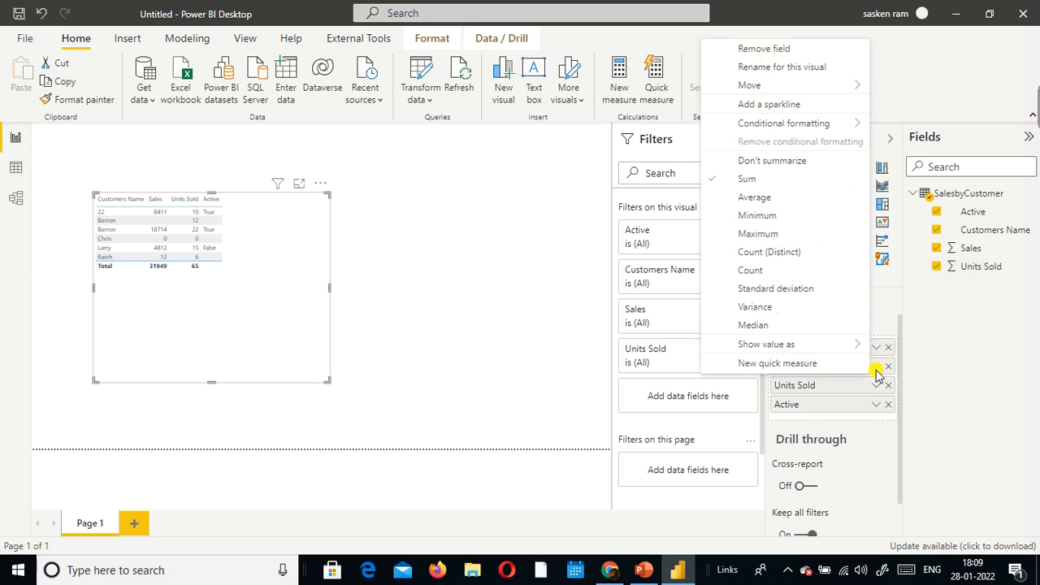
pyautogui.click(757, 159)
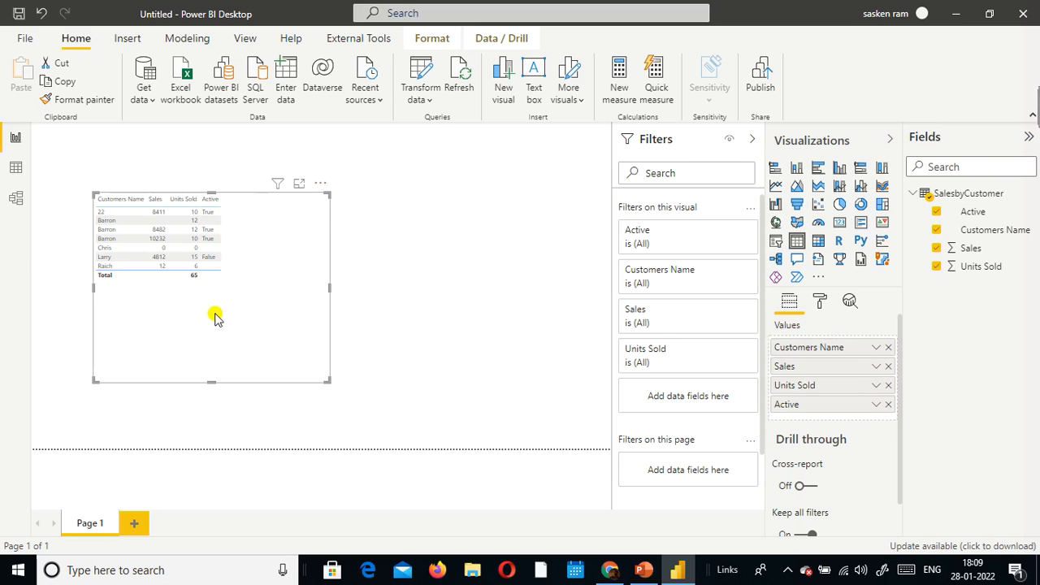
# Step: Set Units Sold in the table visual to Don't summarize, and shrink the table into the canvas's upper-left corner
pyautogui.click(878, 387)
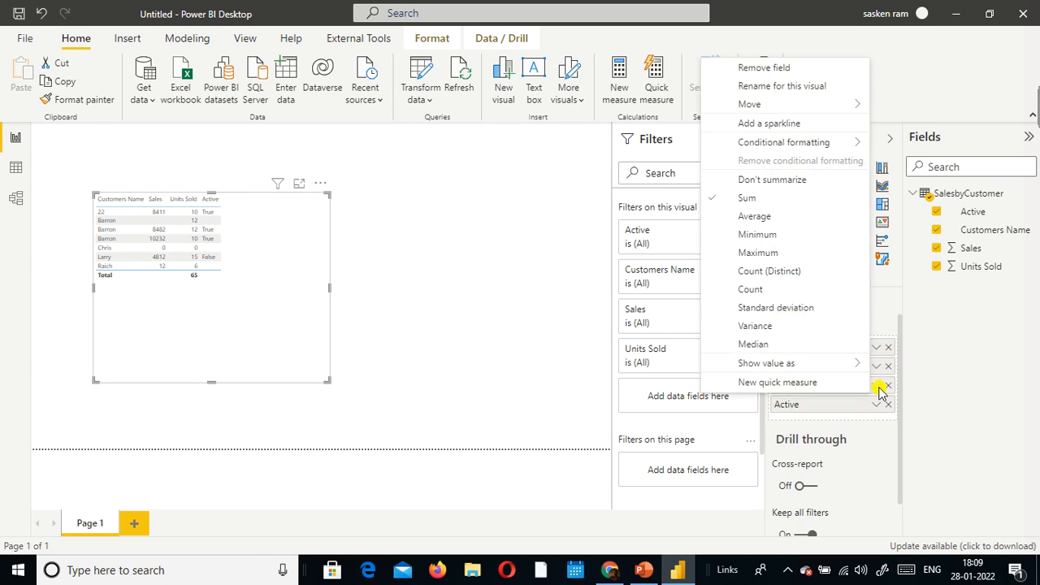
pyautogui.click(805, 180)
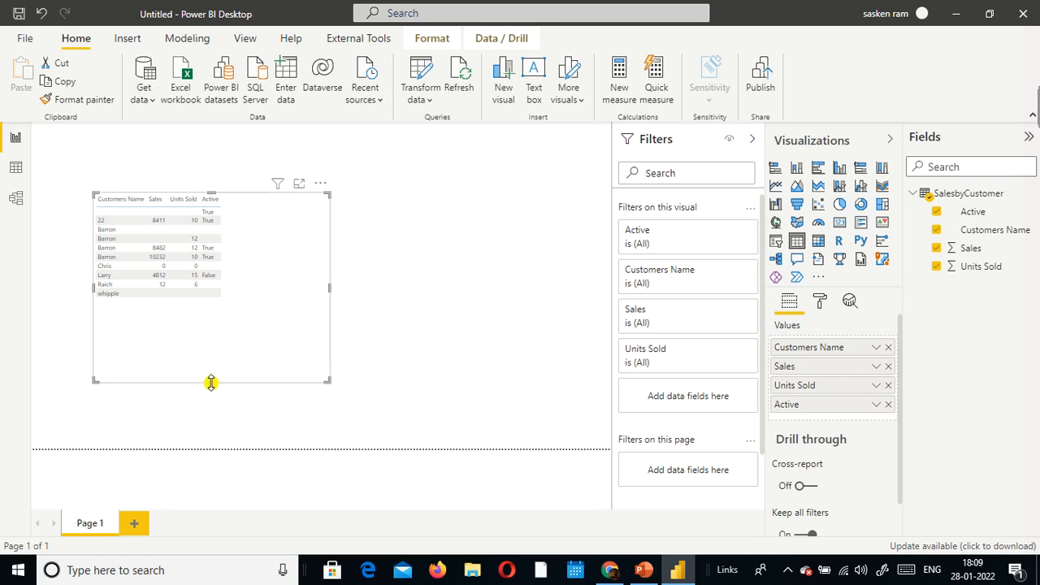
pyautogui.moveTo(212, 382); pyautogui.dragTo(226, 326)
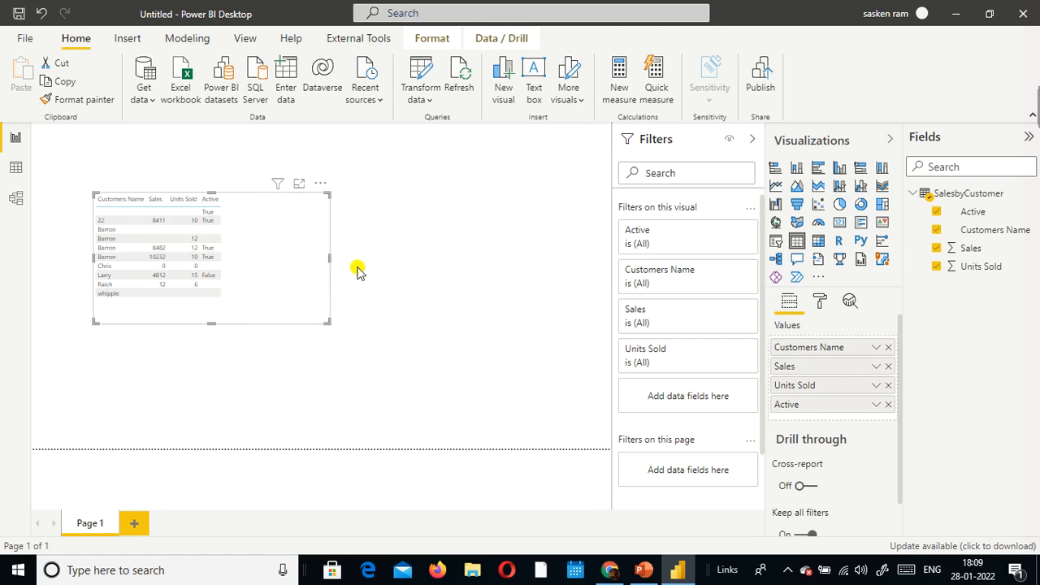
pyautogui.moveTo(328, 258); pyautogui.dragTo(271, 256)
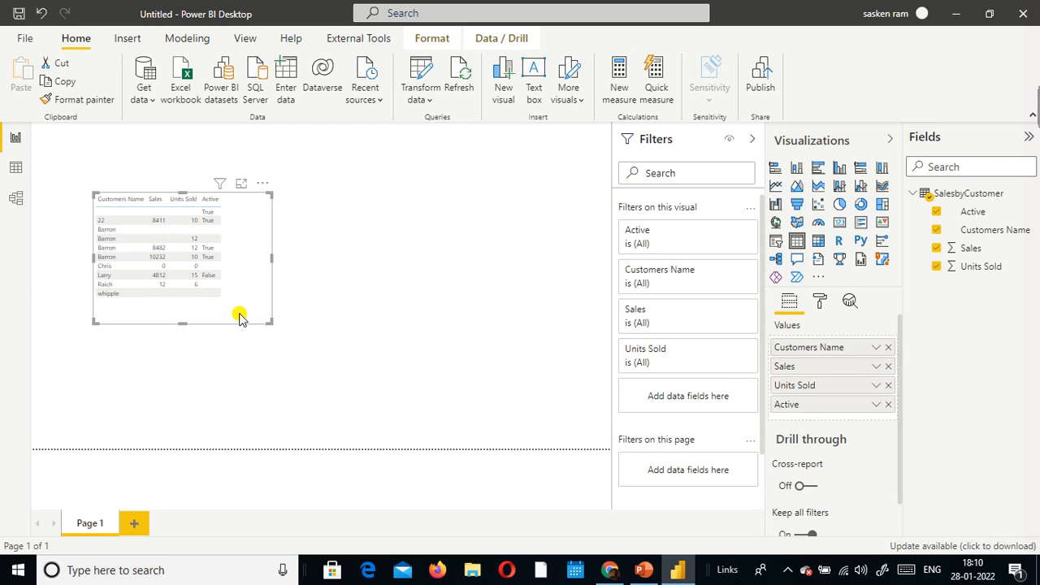
pyautogui.moveTo(239, 316); pyautogui.dragTo(219, 256)
pyautogui.click(323, 282)
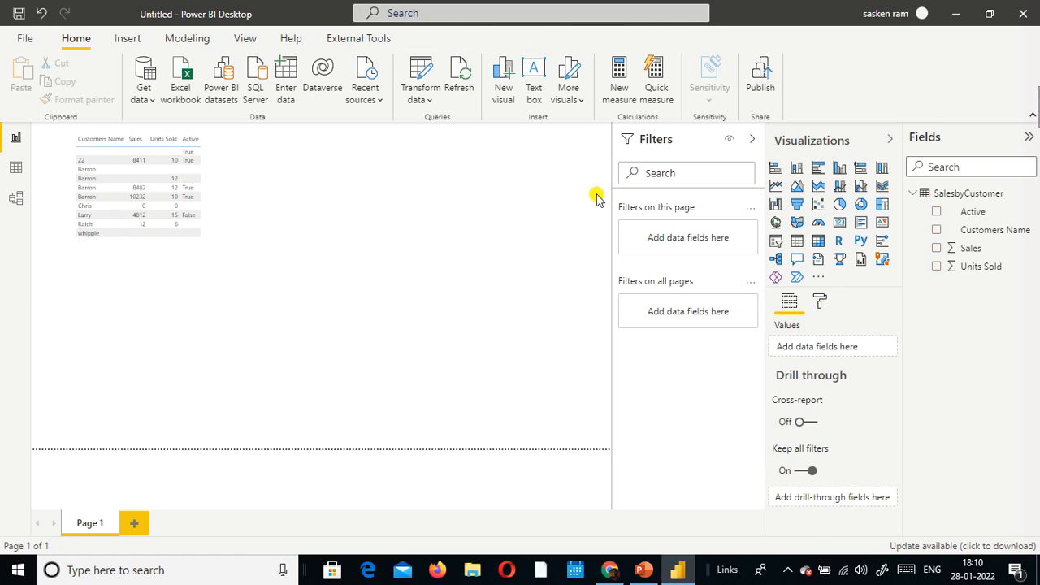
# Step: Start a new measure in SalesbyCustomer, and check the Count() description in the PowerPoint slide show before returning to Power BI
pyautogui.click(202, 39)
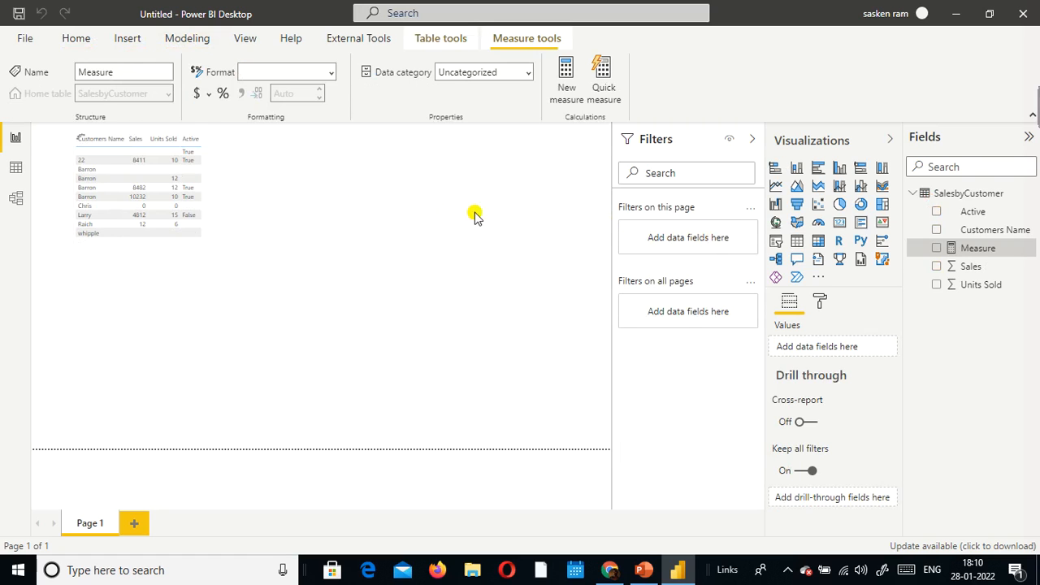
pyautogui.hotkey('alt', 'Tab')
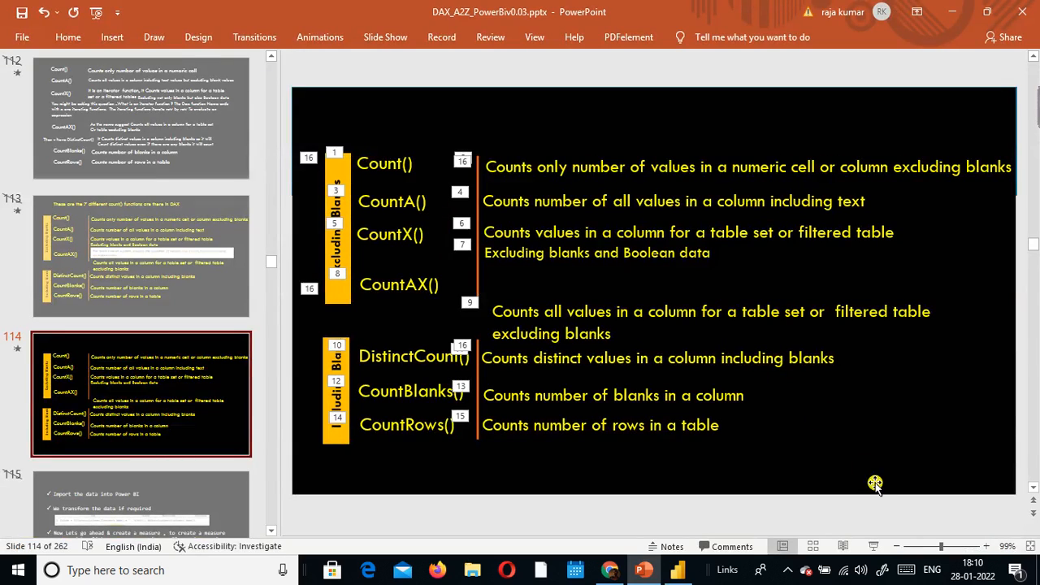
pyautogui.click(874, 546)
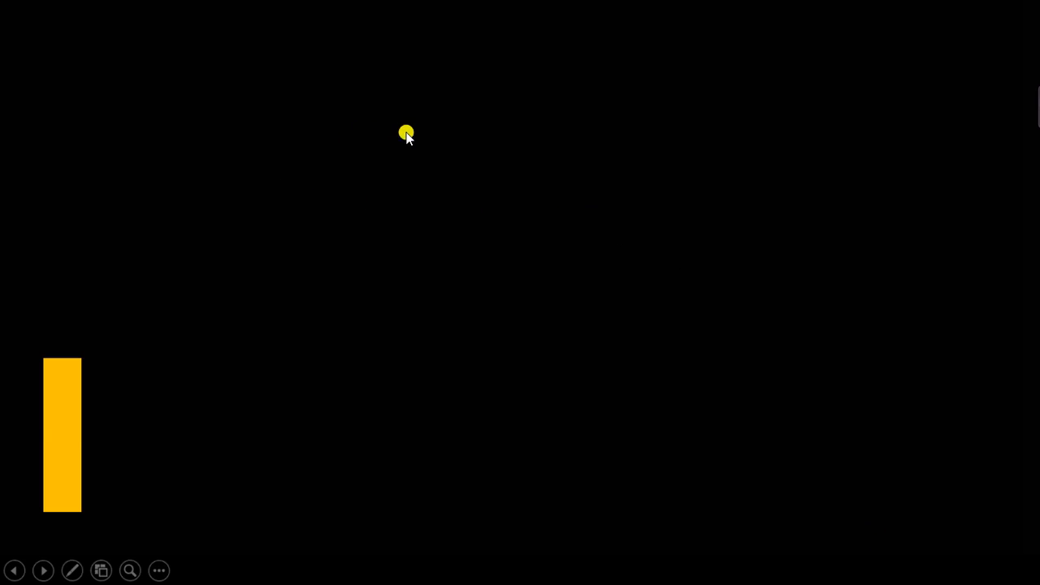
pyautogui.scroll(-3, 411, 131)
pyautogui.hotkey('alt', 'Tab')
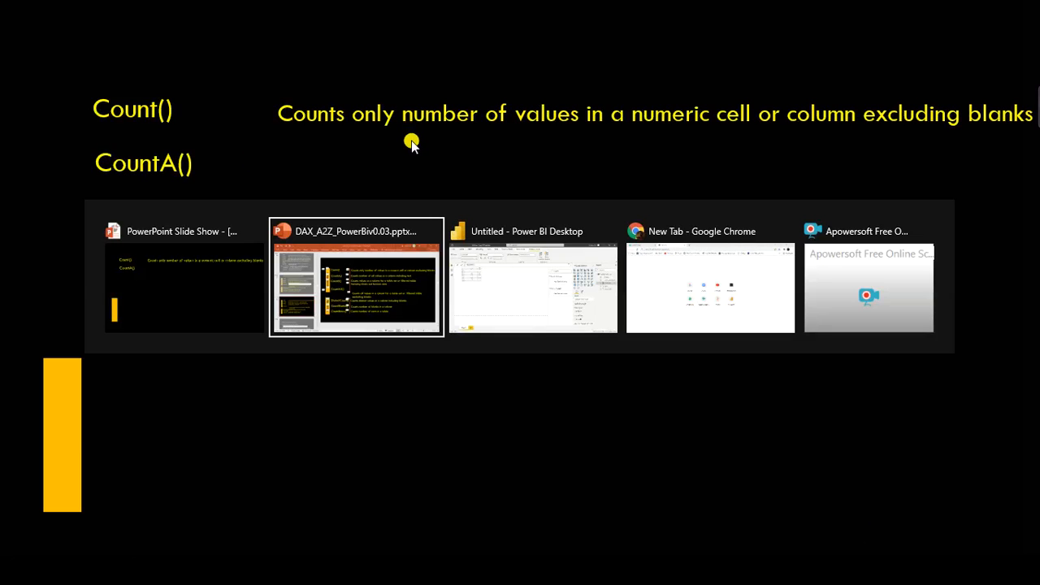
pyautogui.hotkey('alt', 'Tab')
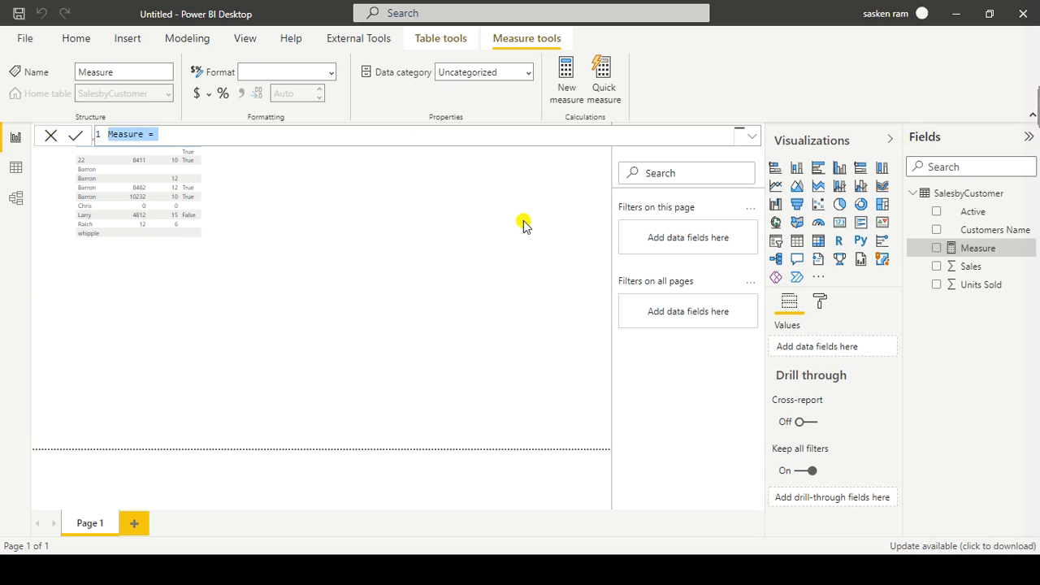
# Step: Define the new measure as Count M = count(SalesbyCustomer[Sales])
pyautogui.click(1, 547)
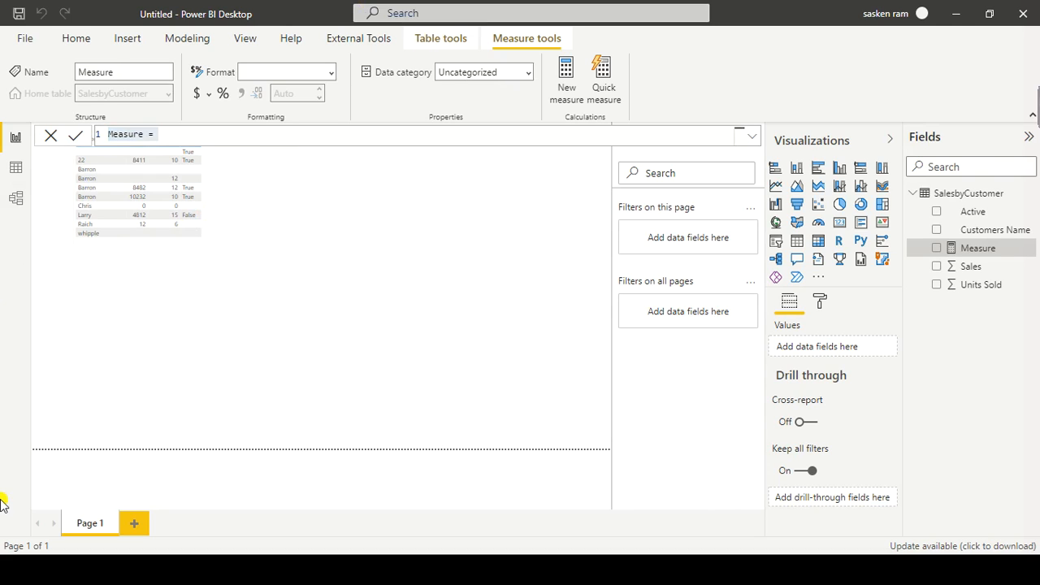
pyautogui.press('BackSpace')
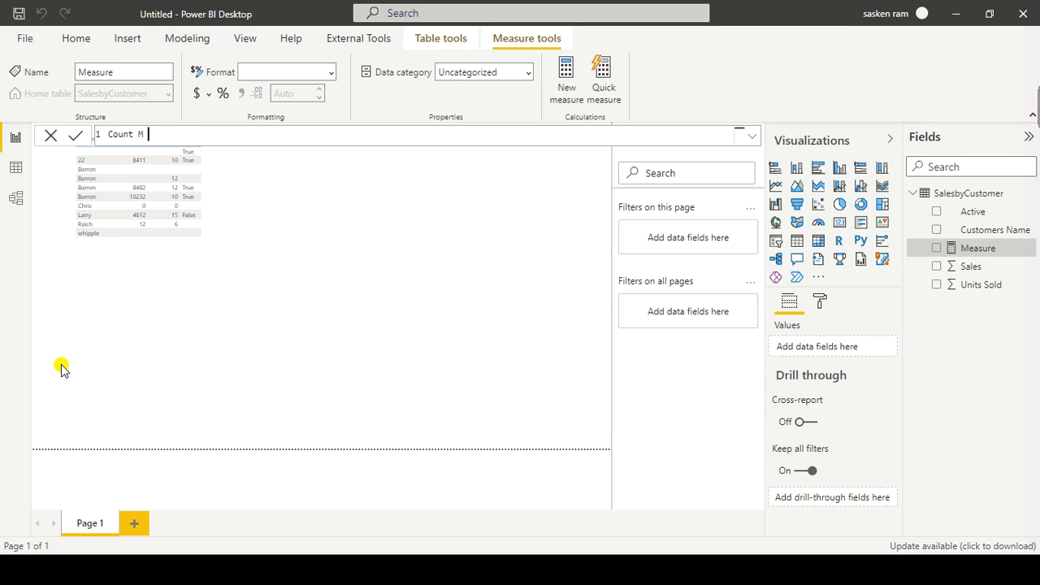
pyautogui.write('Count M = count(')
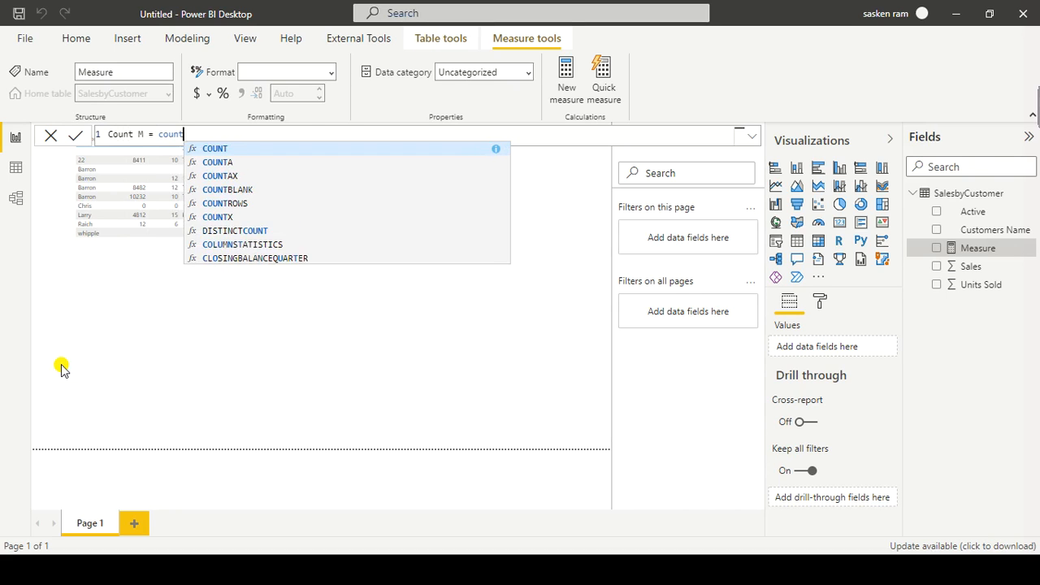
pyautogui.press('Down')
pyautogui.press('Down')
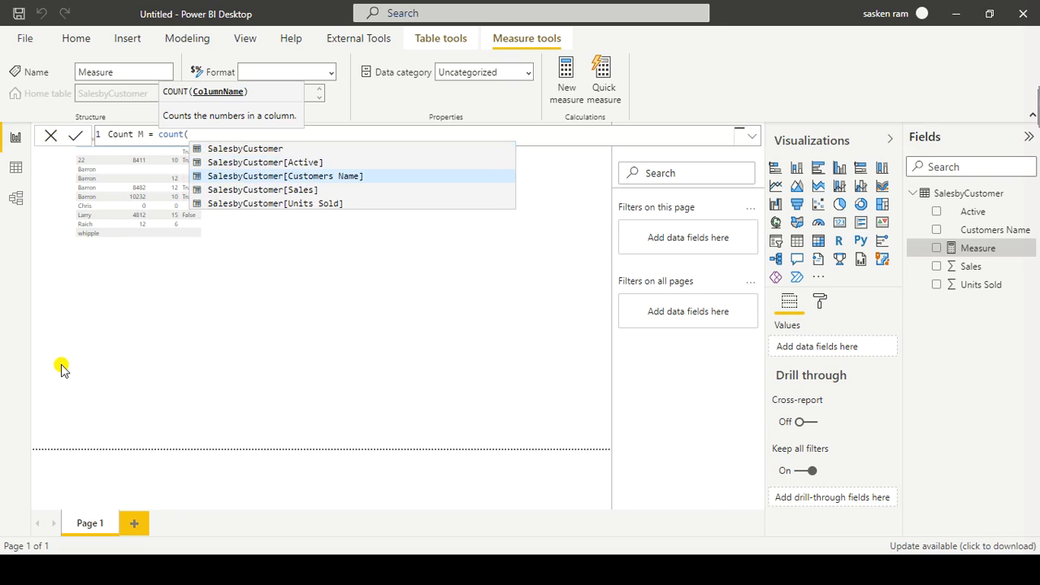
pyautogui.press('Down')
pyautogui.press('Tab')
pyautogui.write(')')
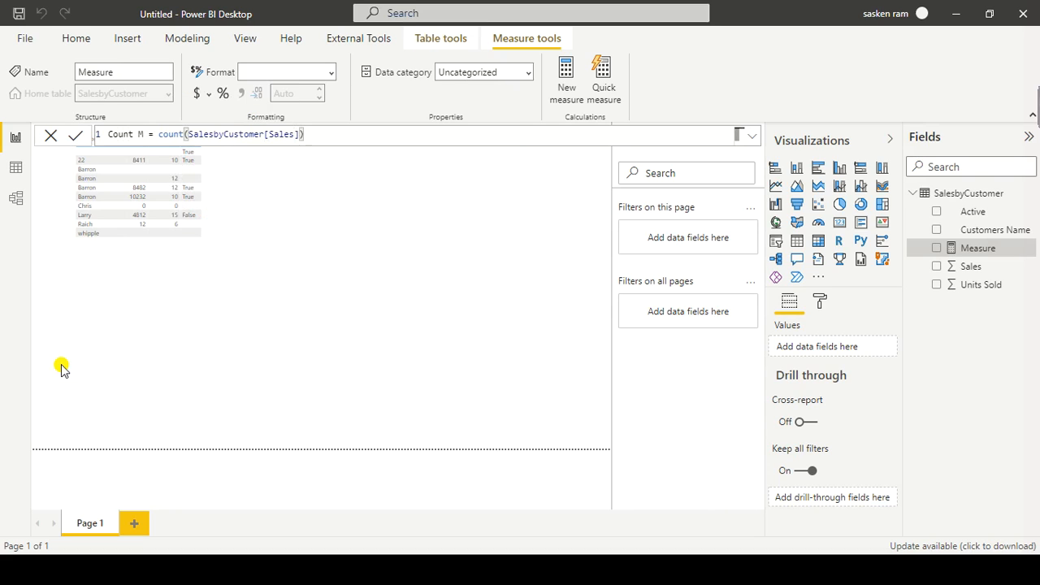
pyautogui.press('Return')
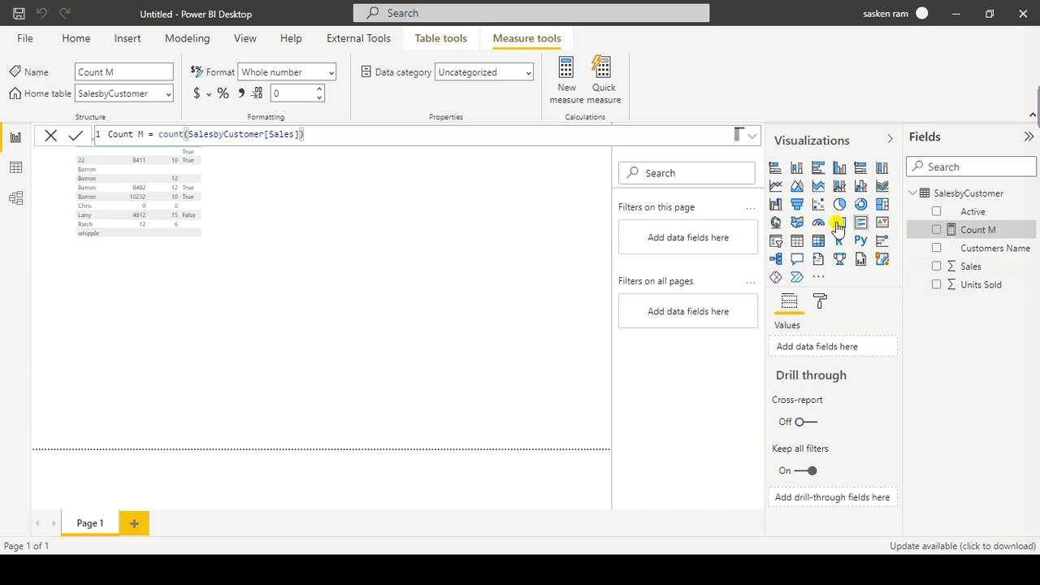
# Step: Add a small card visual below the table and show the Count M measure in it
pyautogui.click(431, 317)
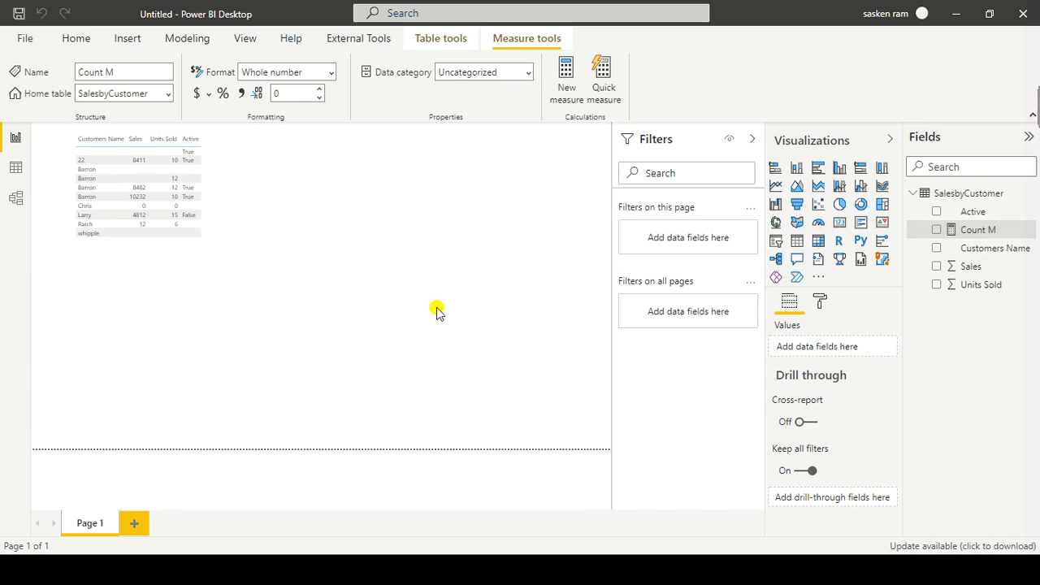
pyautogui.click(842, 223)
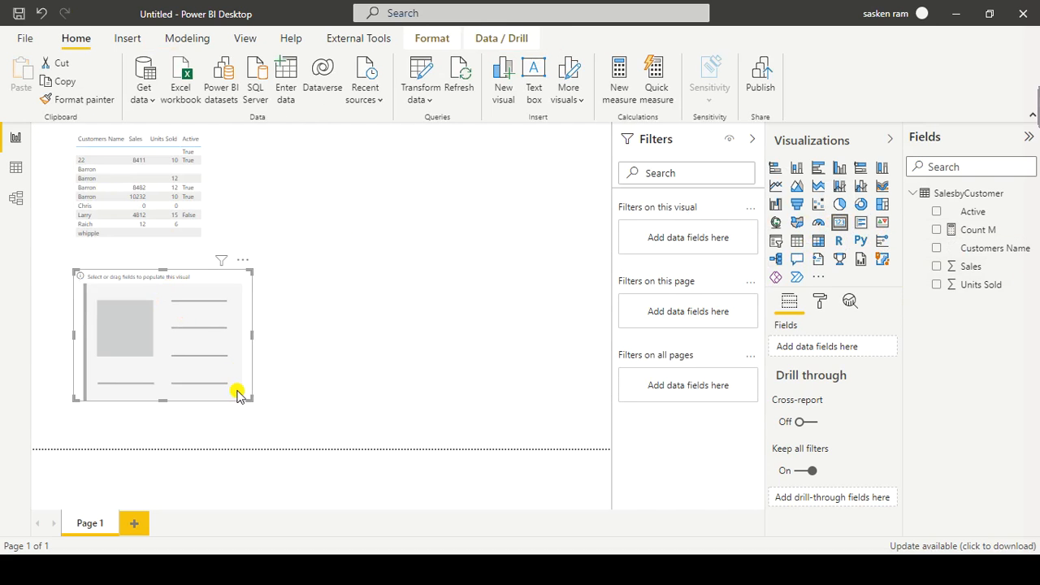
pyautogui.moveTo(249, 398); pyautogui.dragTo(195, 363)
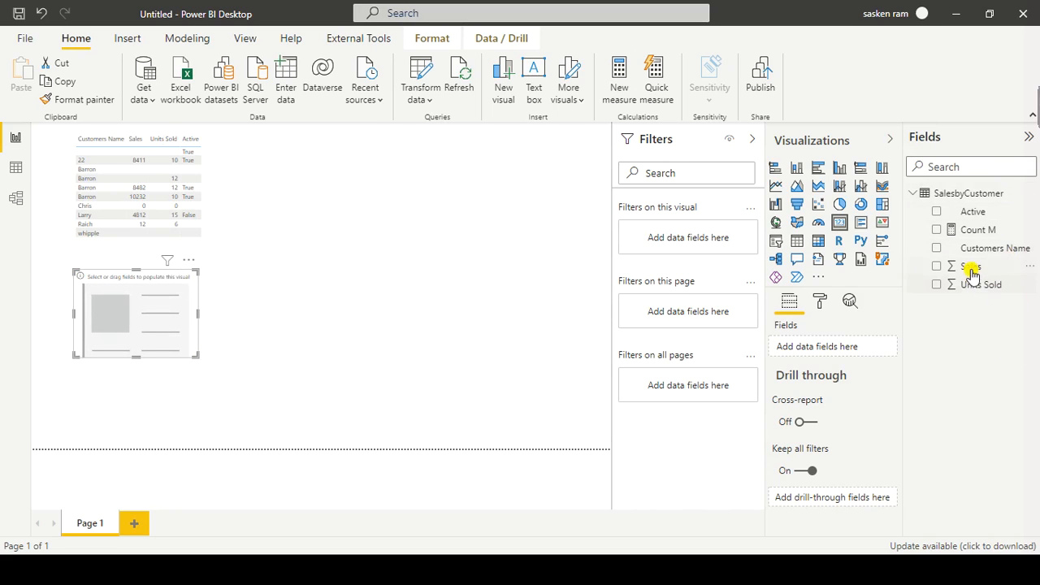
pyautogui.moveTo(991, 231); pyautogui.dragTo(144, 303)
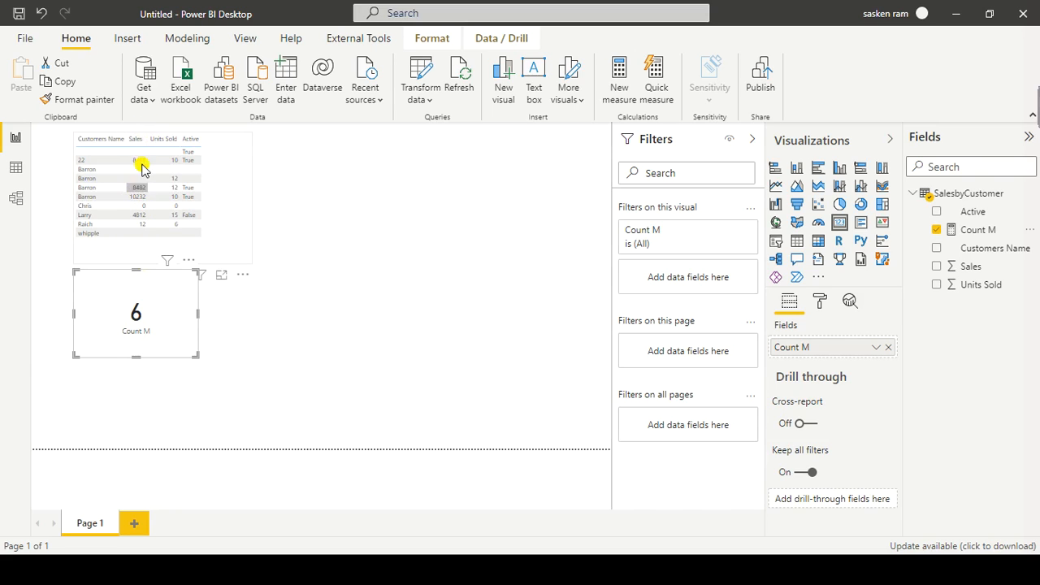
pyautogui.moveTo(192, 357); pyautogui.dragTo(134, 336)
pyautogui.click(244, 332)
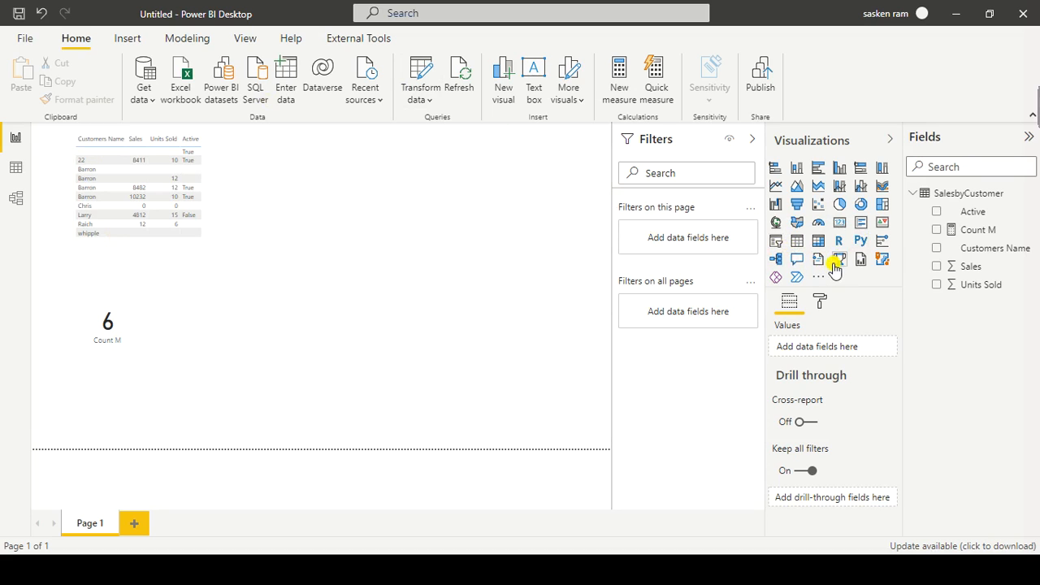
# Step: Add a second, empty card visual and place it to the right of the Count M card
pyautogui.click(844, 227)
pyautogui.moveTo(121, 379); pyautogui.dragTo(260, 333)
pyautogui.click(144, 335)
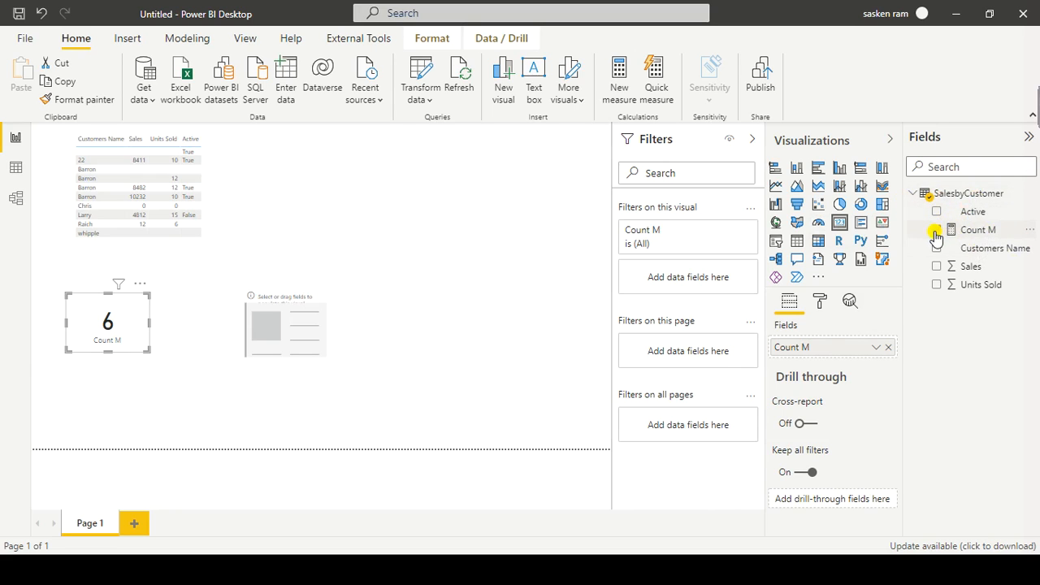
# Step: Create another measure in SalesbyCustomer and paste the copied Count M formula into it
pyautogui.click(993, 233)
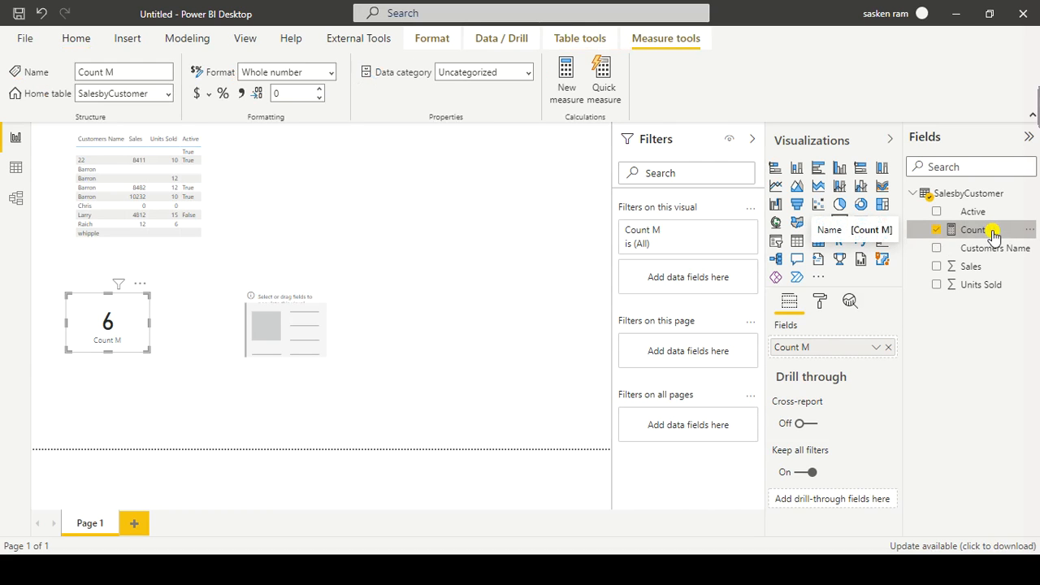
pyautogui.moveTo(300, 135); pyautogui.dragTo(11, 132)
pyautogui.hotkey('ctrl', 'c')
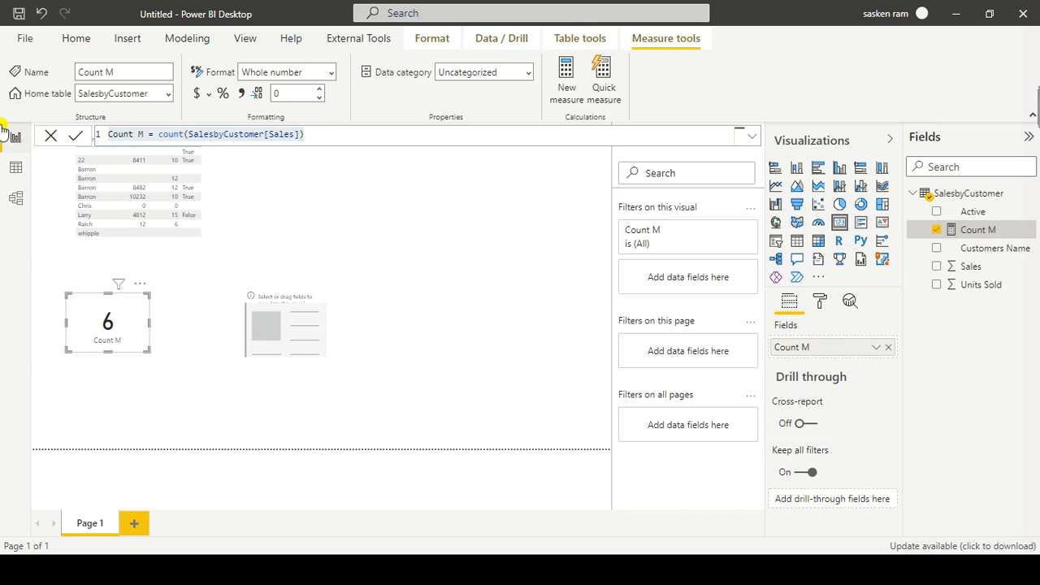
pyautogui.click(479, 215)
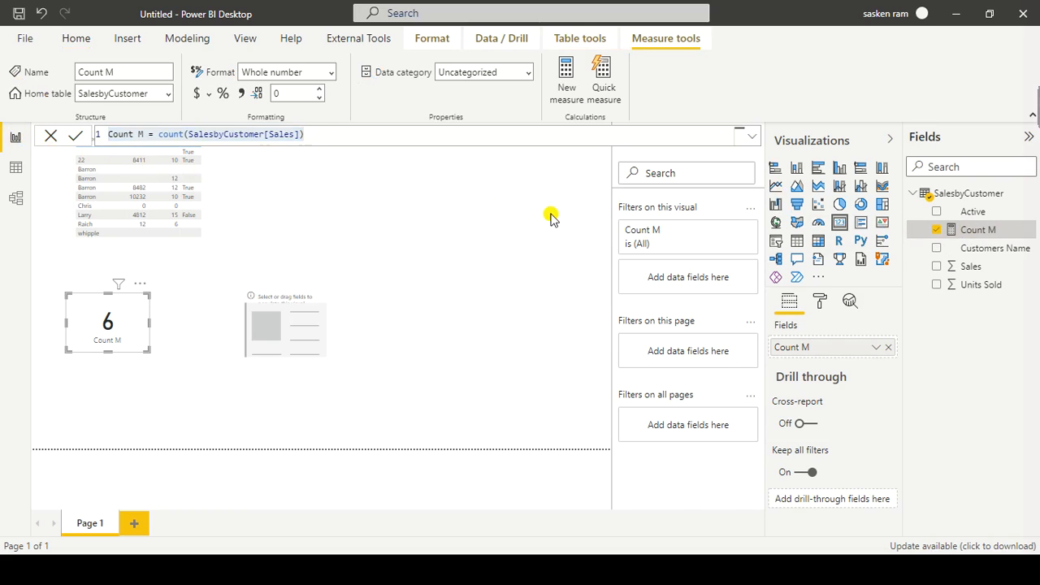
pyautogui.click(163, 40)
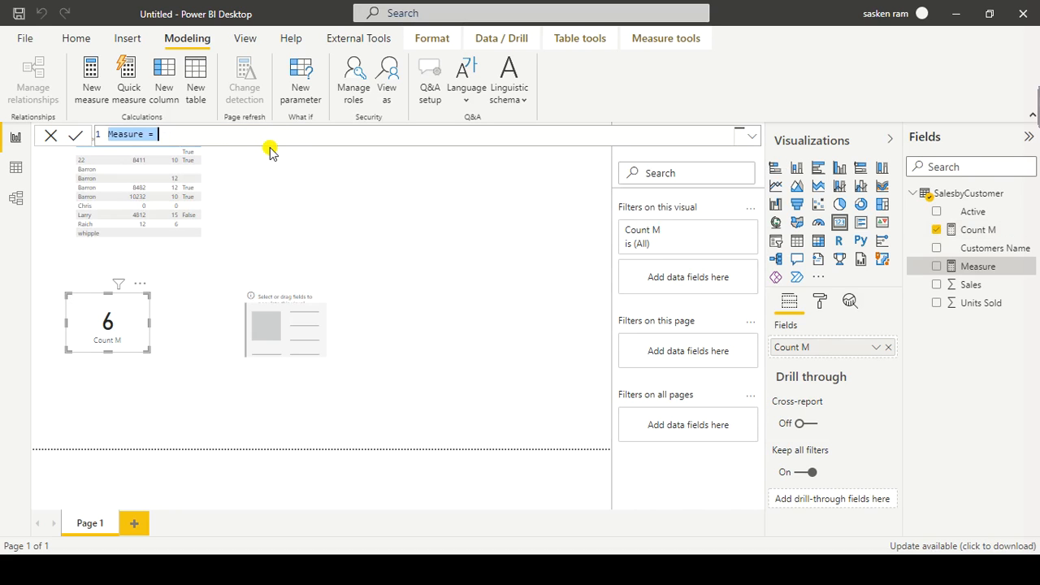
pyautogui.hotkey('ctrl', 'v')
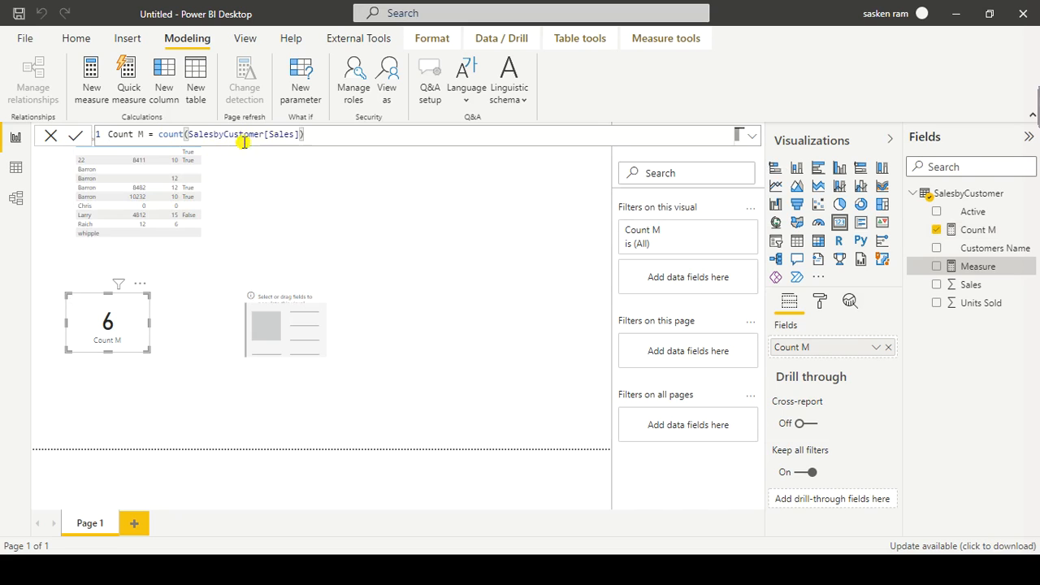
# Step: Replace the Sales column with Customers Name in the pasted formula, and try to commit the measure
pyautogui.moveTo(289, 134); pyautogui.dragTo(282, 141)
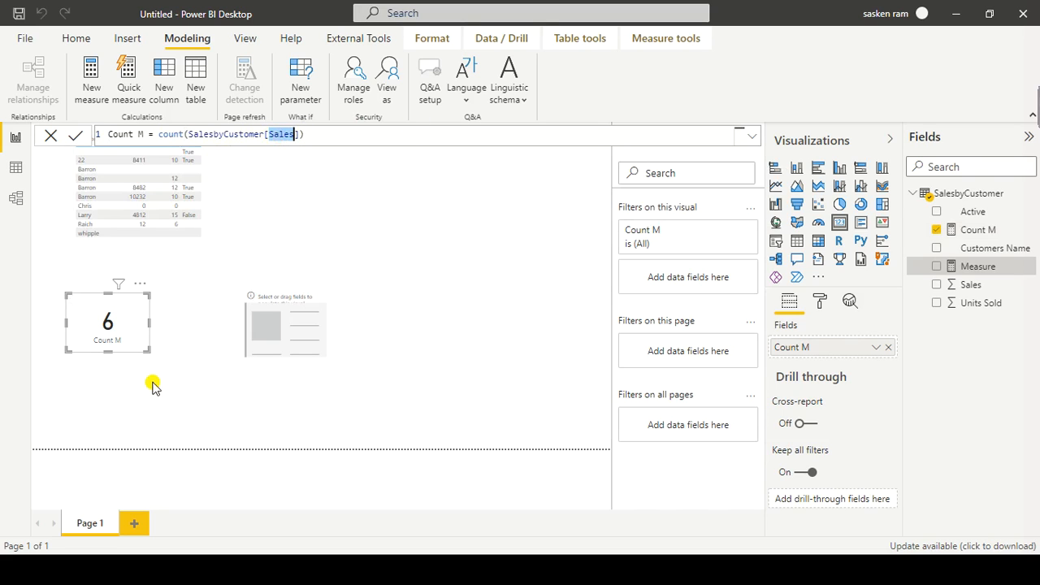
pyautogui.write('Custo')
pyautogui.press('Tab')
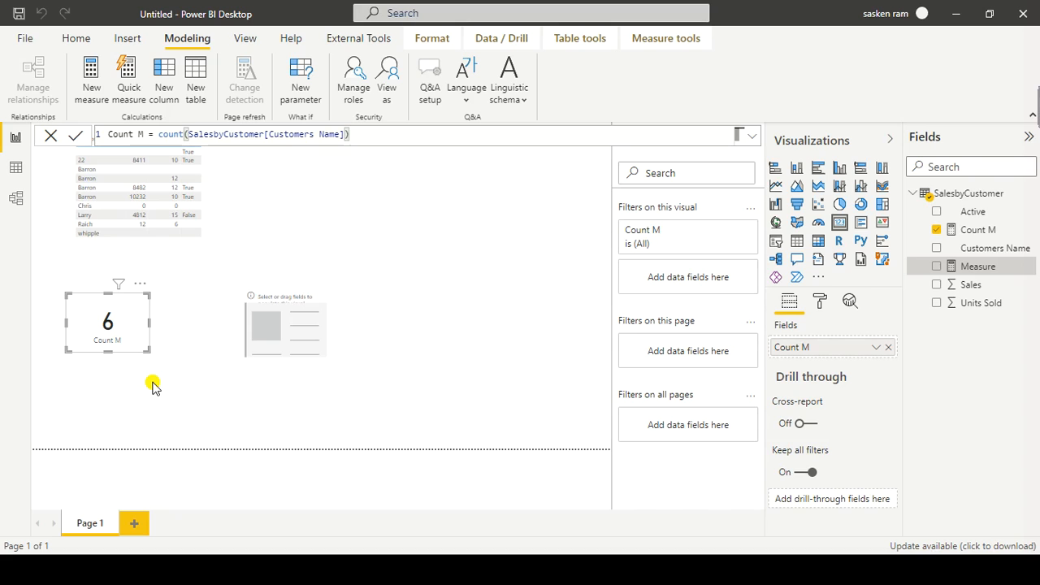
pyautogui.press('Return')
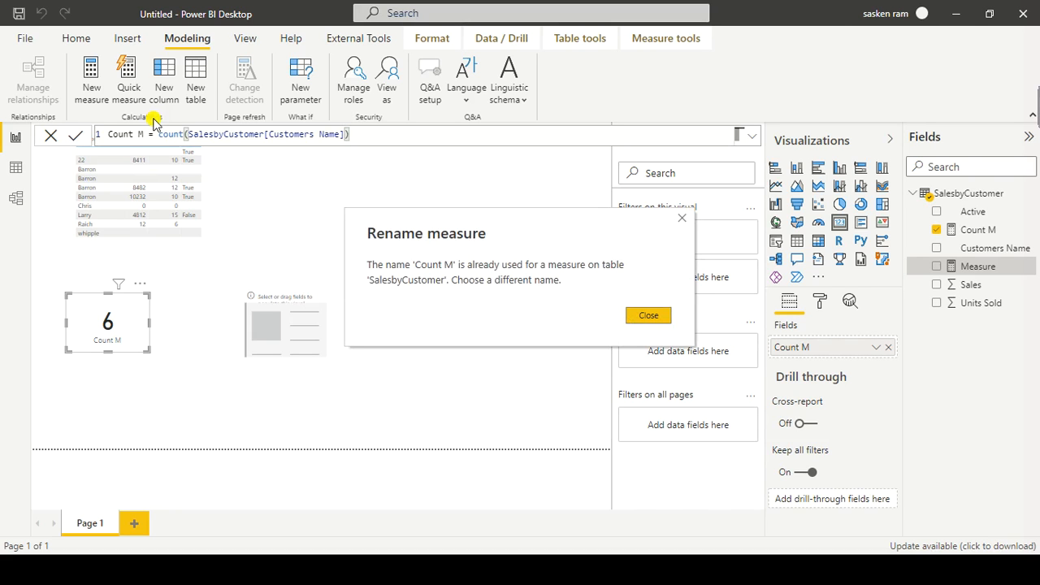
pyautogui.click(635, 317)
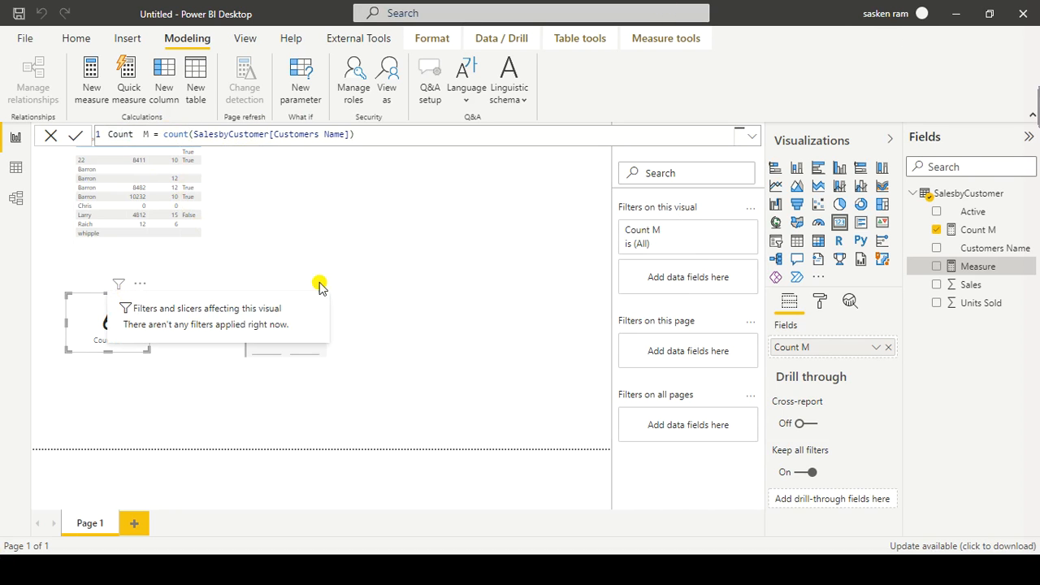
# Step: Name the new measure Count Customer M, commit it, and show it in the empty card
pyautogui.press('Right')
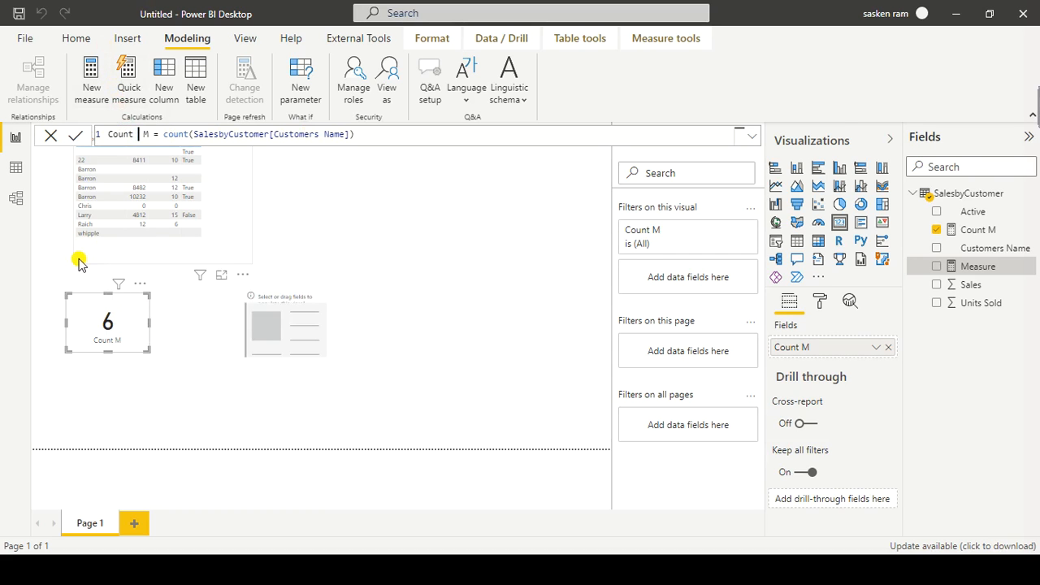
pyautogui.write('Customer')
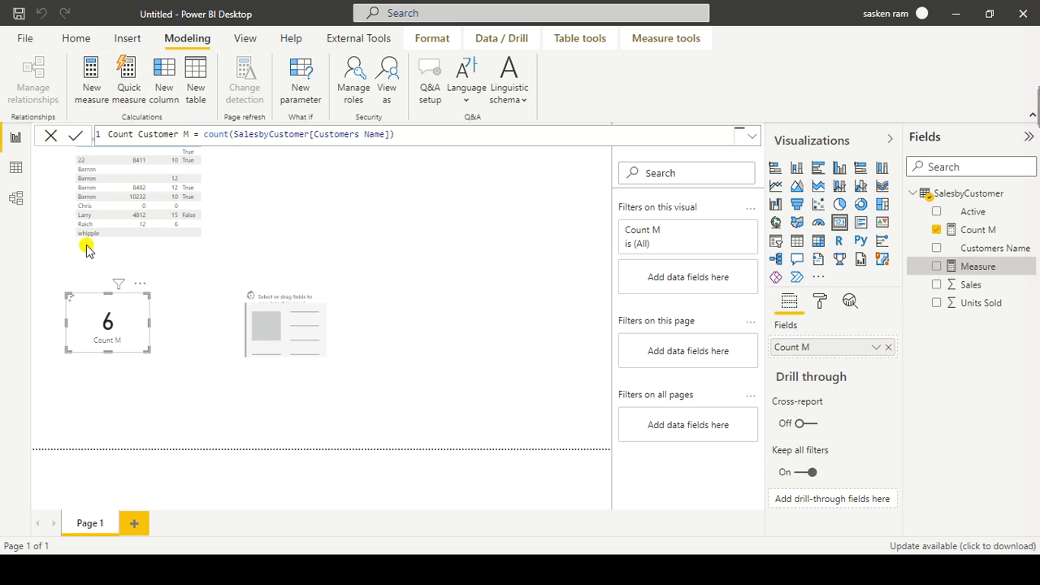
pyautogui.press('Return')
pyautogui.click(412, 137)
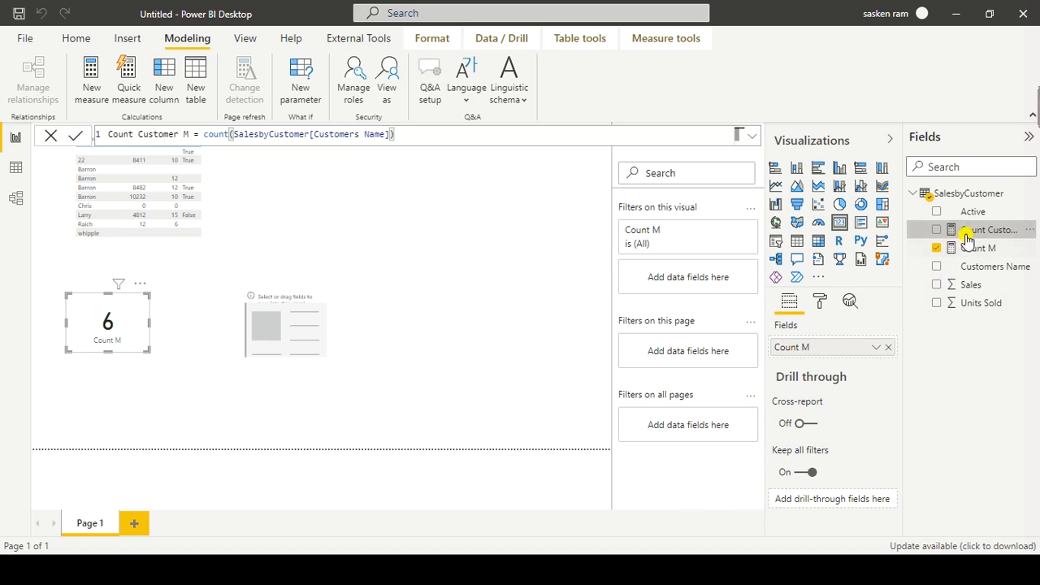
pyautogui.moveTo(965, 231); pyautogui.dragTo(301, 325)
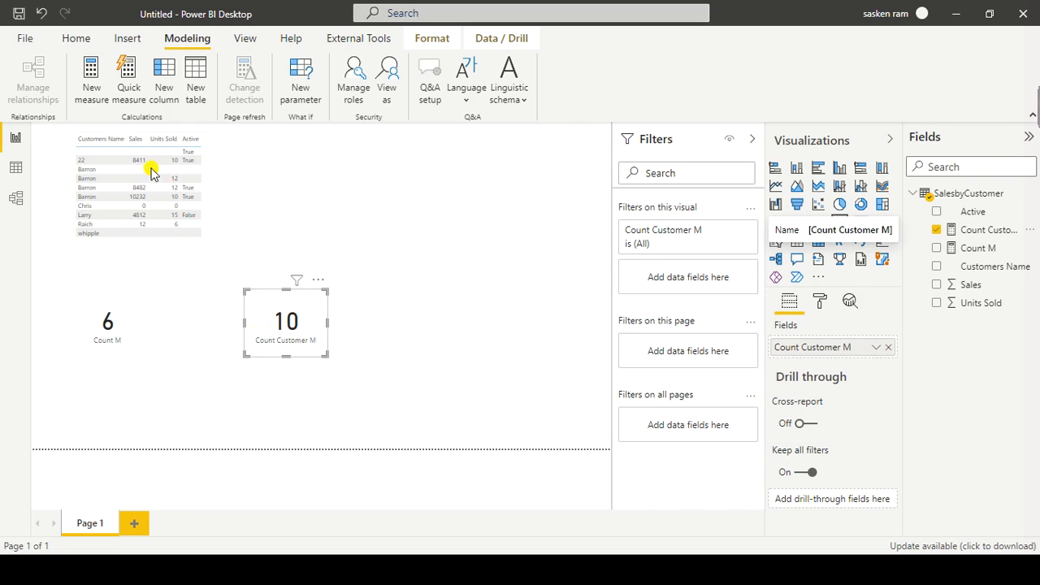
# Step: Move the Count Customer M card closer to the Count M card and deselect the cards
pyautogui.moveTo(324, 305); pyautogui.dragTo(260, 316)
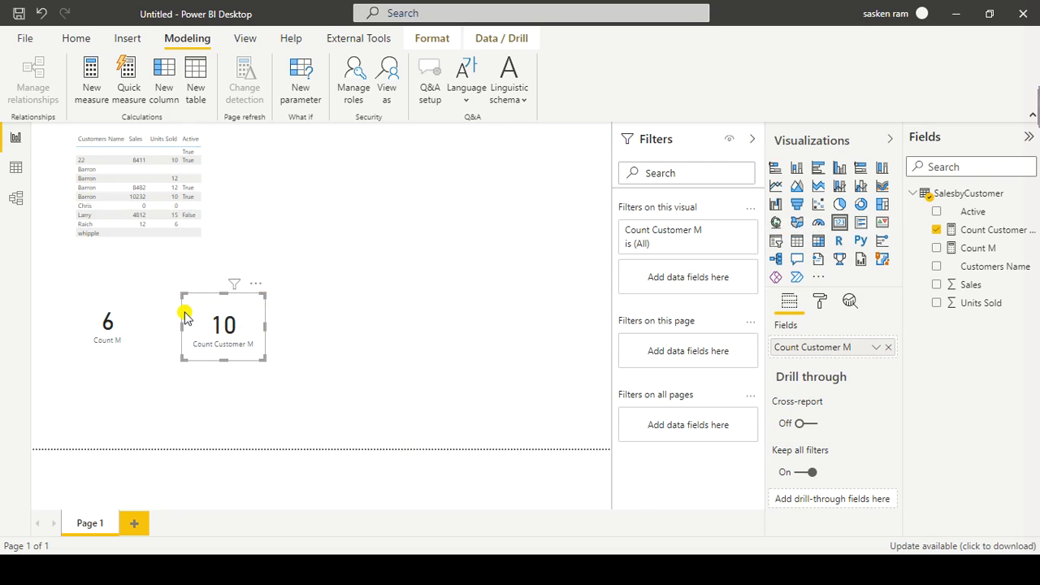
pyautogui.click(137, 321)
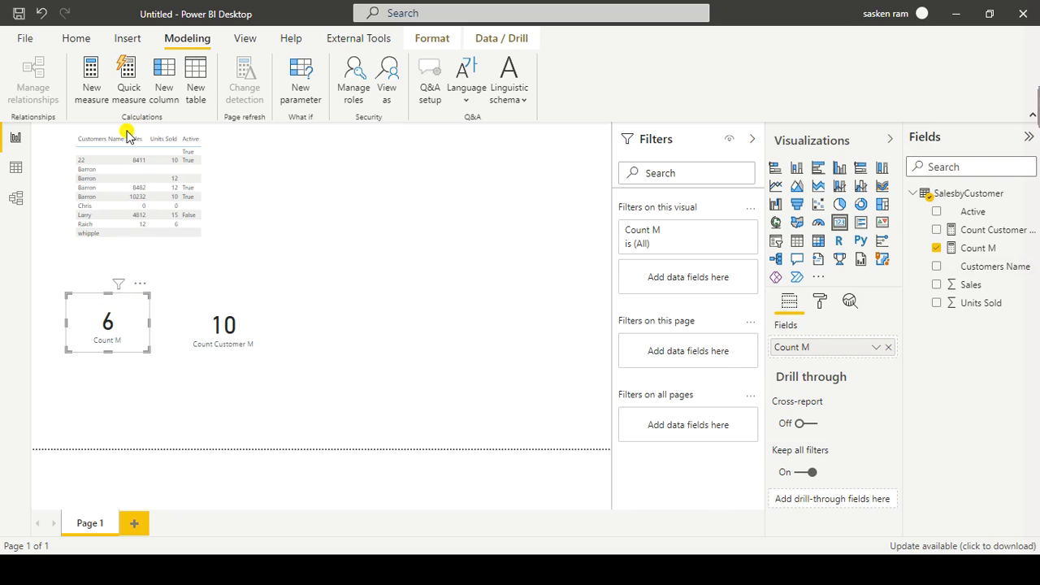
pyautogui.click(264, 331)
pyautogui.click(363, 339)
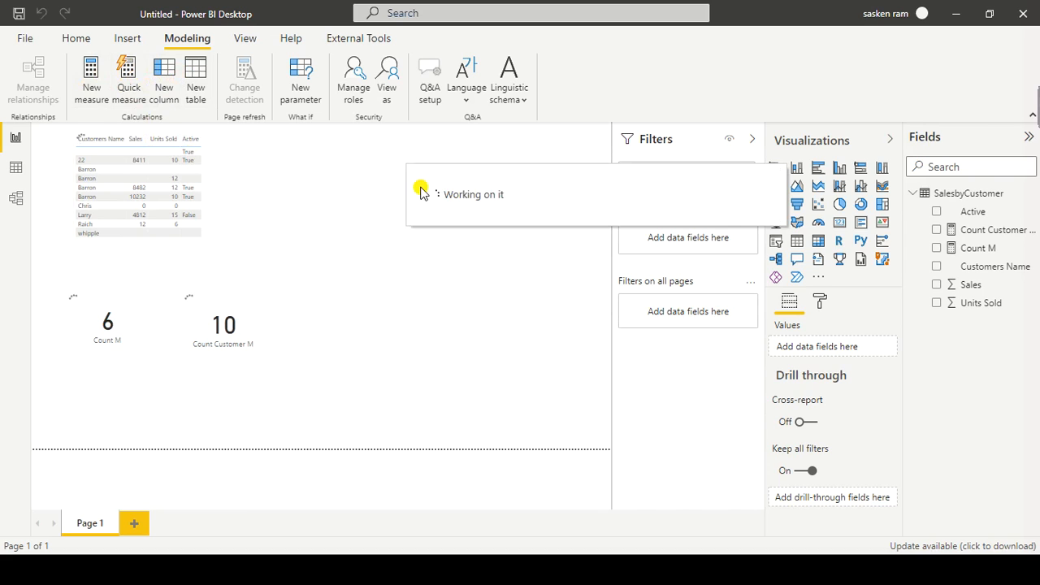
pyautogui.click(340, 315)
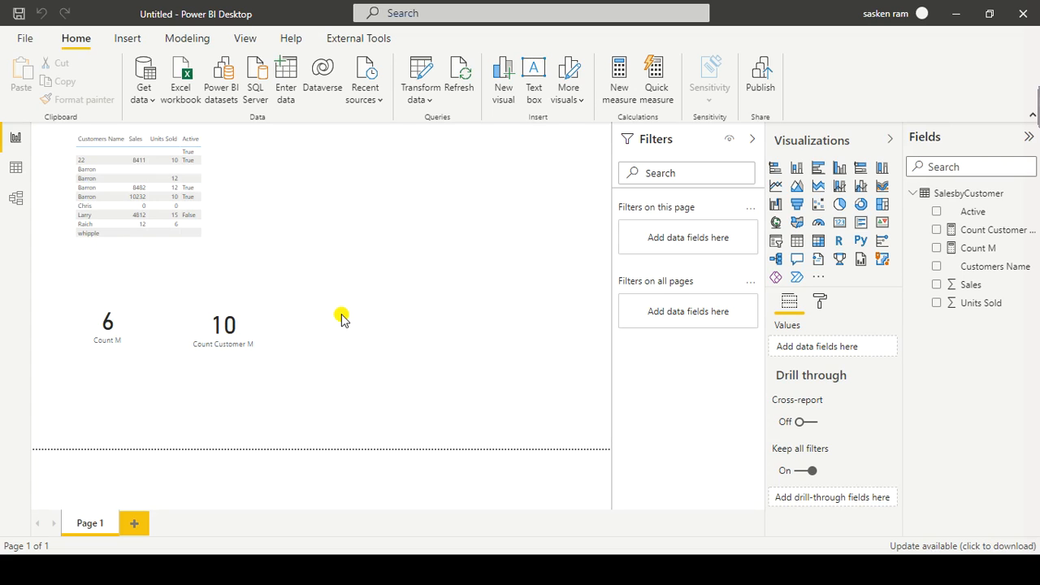
# Step: Open the Count M measure, copy its whole formula, and return to the report canvas
pyautogui.click(995, 254)
pyautogui.moveTo(344, 133); pyautogui.dragTo(172, 116)
pyautogui.hotkey('ctrl', 'c')
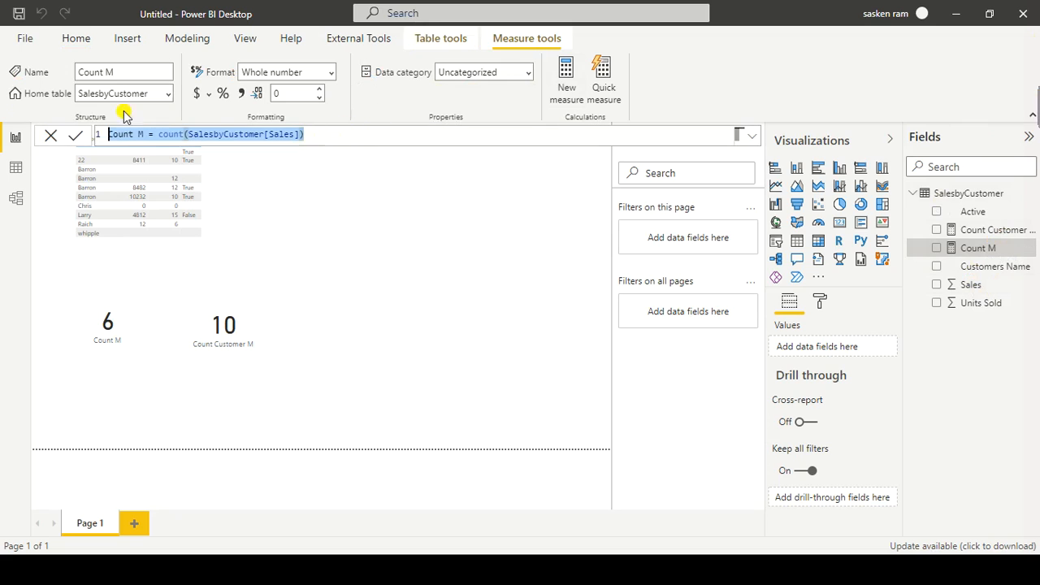
pyautogui.click(516, 213)
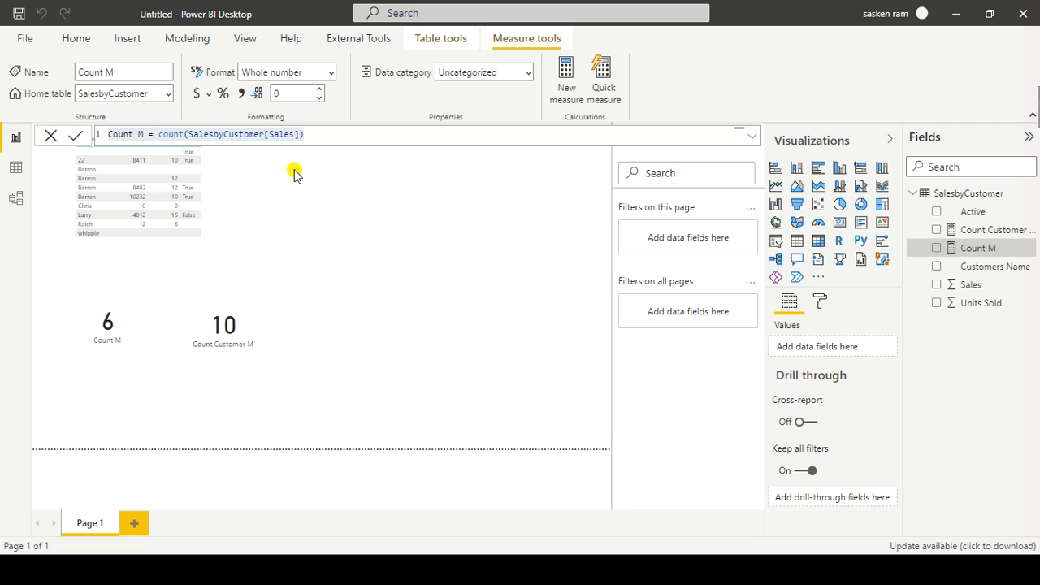
pyautogui.click(445, 297)
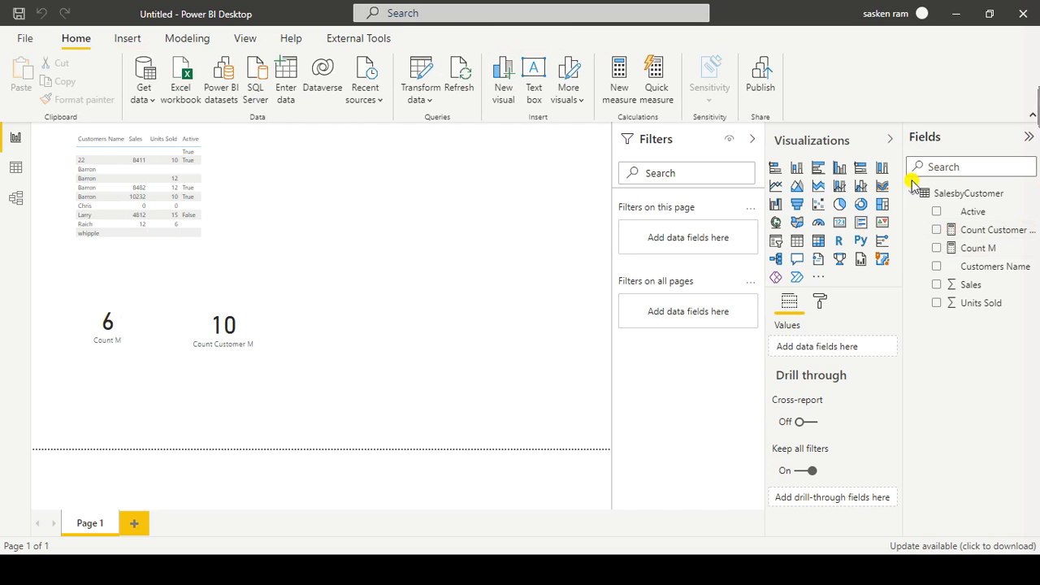
# Step: Add an empty card to the right of the Count Customer M card, and paste the Count M formula into a new measure
pyautogui.click(840, 231)
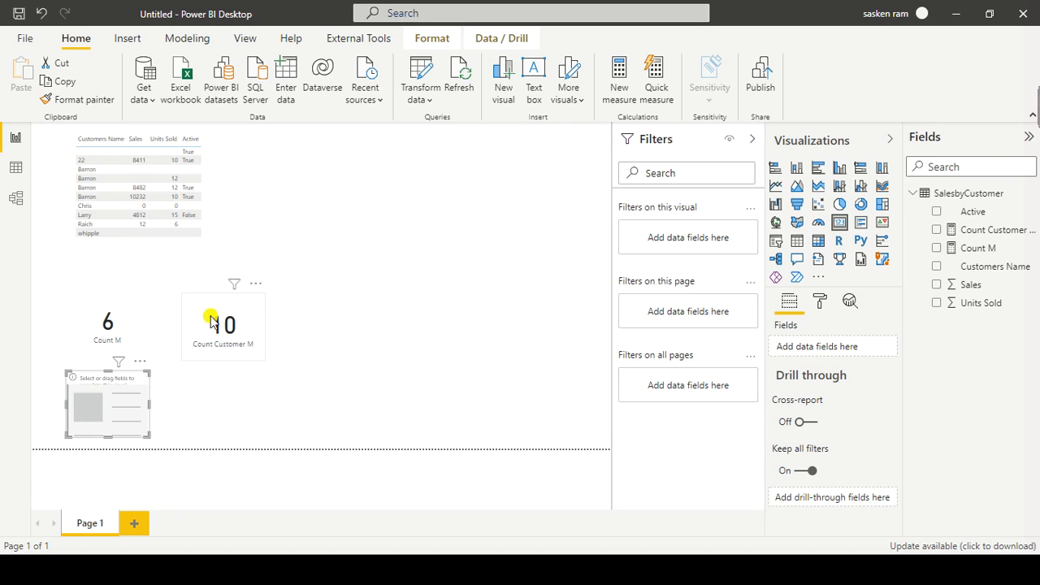
pyautogui.moveTo(121, 418); pyautogui.dragTo(406, 344)
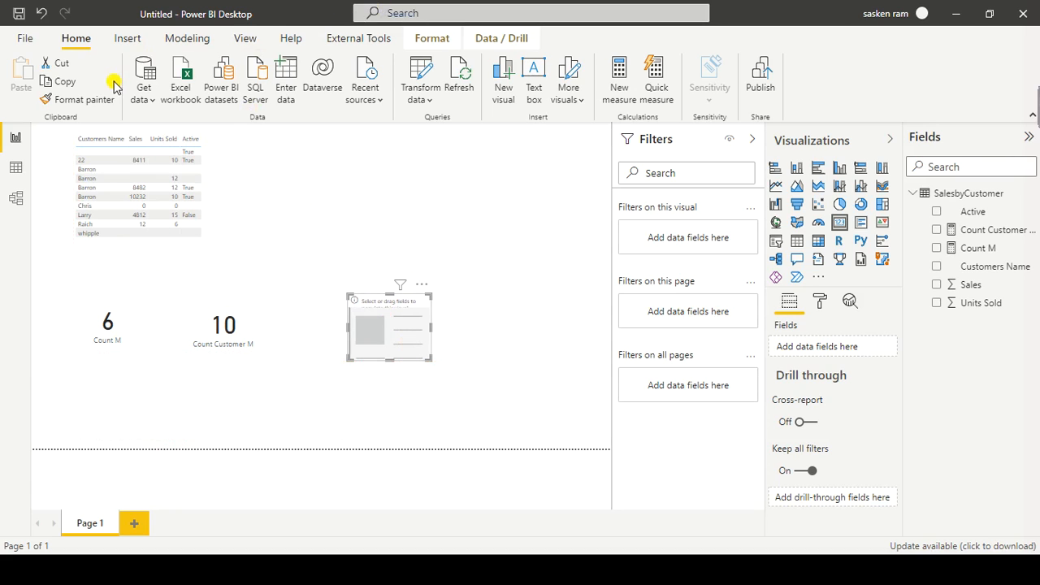
pyautogui.click(187, 38)
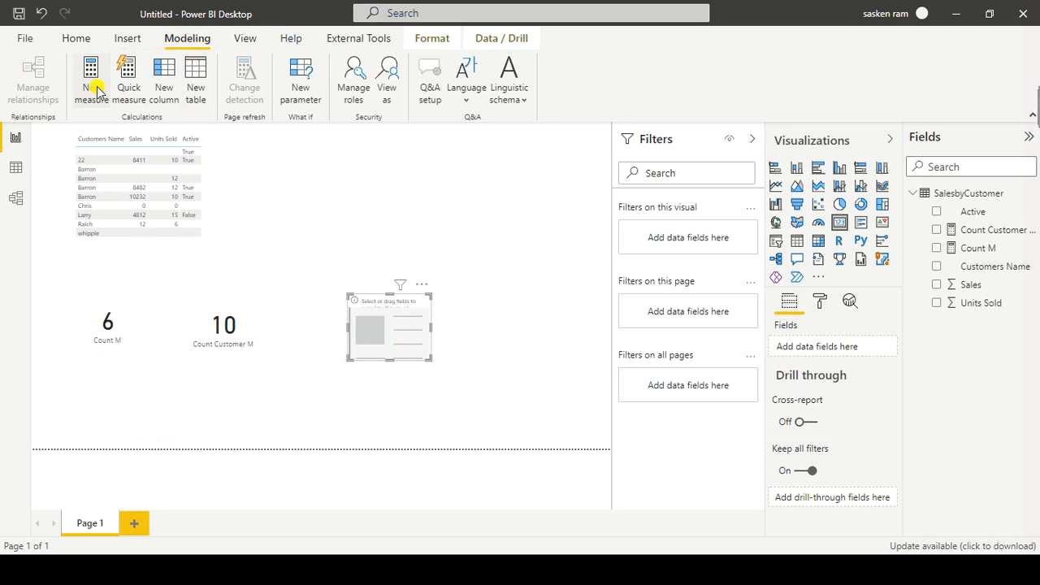
pyautogui.click(294, 96)
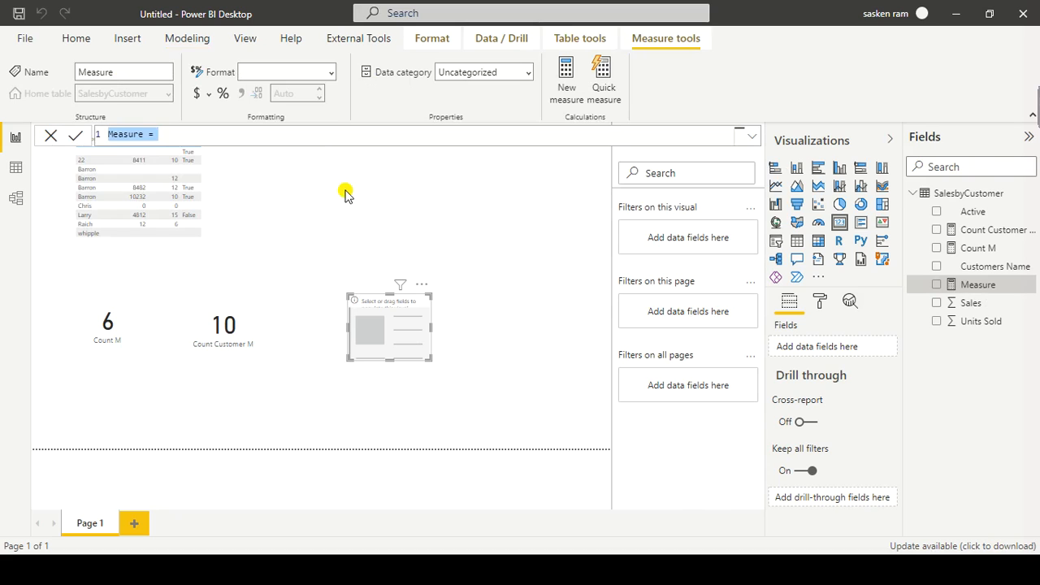
pyautogui.hotkey('ctrl', 'v')
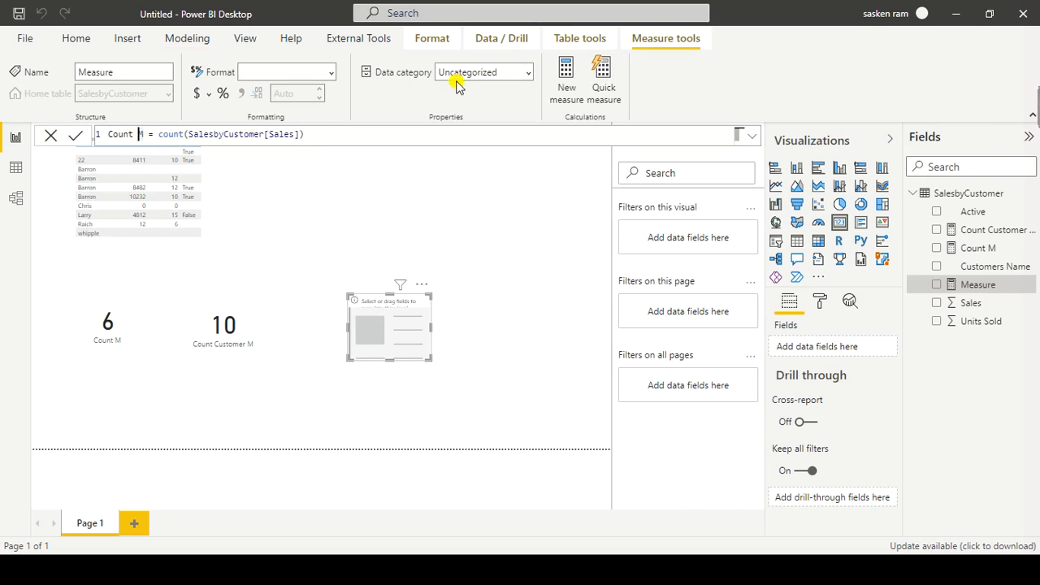
# Step: Name the pasted measure CountA M and change its function from count to counta
pyautogui.write('A')
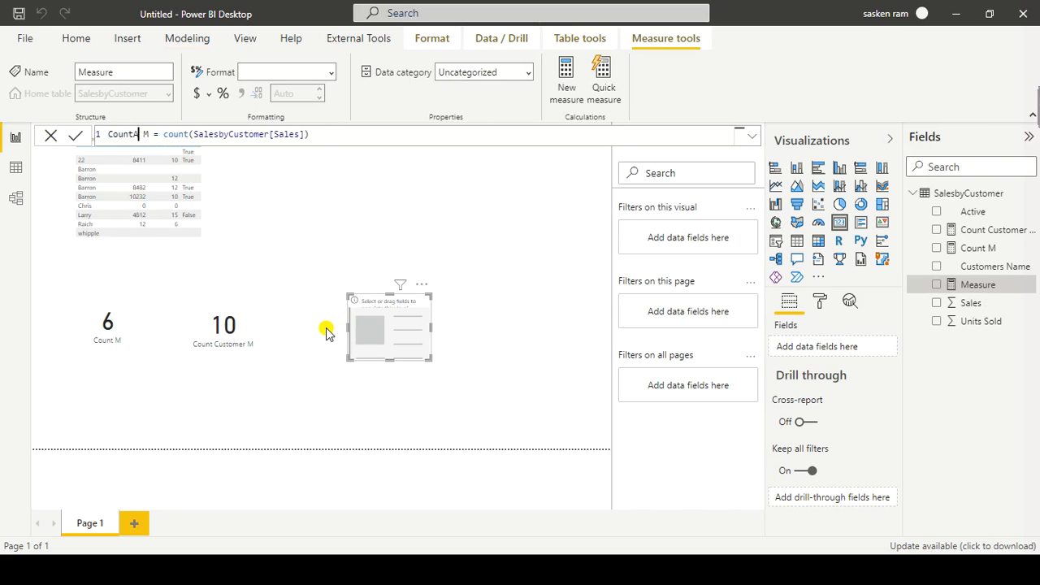
pyautogui.press('Right')
pyautogui.press('Right')
pyautogui.press('Right')
pyautogui.press('Right')
pyautogui.press('Right')
pyautogui.write('a')
pyautogui.press('Right')
pyautogui.press('Right')
pyautogui.press('Right')
pyautogui.press('Right')
pyautogui.press('Right')
pyautogui.press('Right')
pyautogui.press('Right')
pyautogui.press('Right')
pyautogui.press('Right')
pyautogui.press('Right')
pyautogui.press('Right')
pyautogui.press('Right')
pyautogui.press('Right')
pyautogui.press('Right')
pyautogui.press('Right')
pyautogui.press('Right')
pyautogui.press('Right')
pyautogui.press('Right')
pyautogui.press('Right')
pyautogui.press('Right')
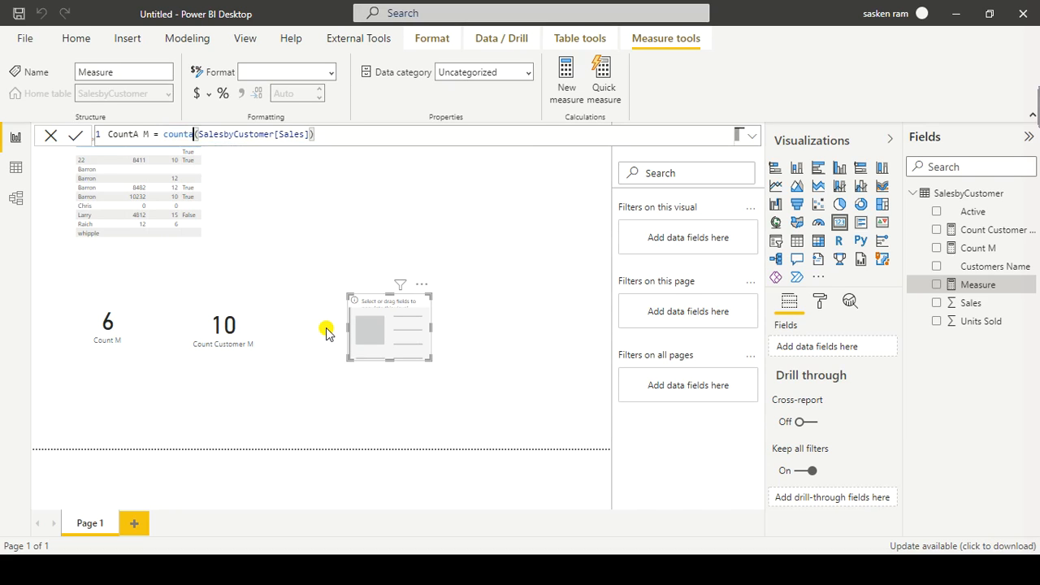
# Step: Replace the Sales column with Customers Name in the counta formula, commit the measure, and copy its whole formula
pyautogui.hotkey('ctrl', 'shift', 'Left')
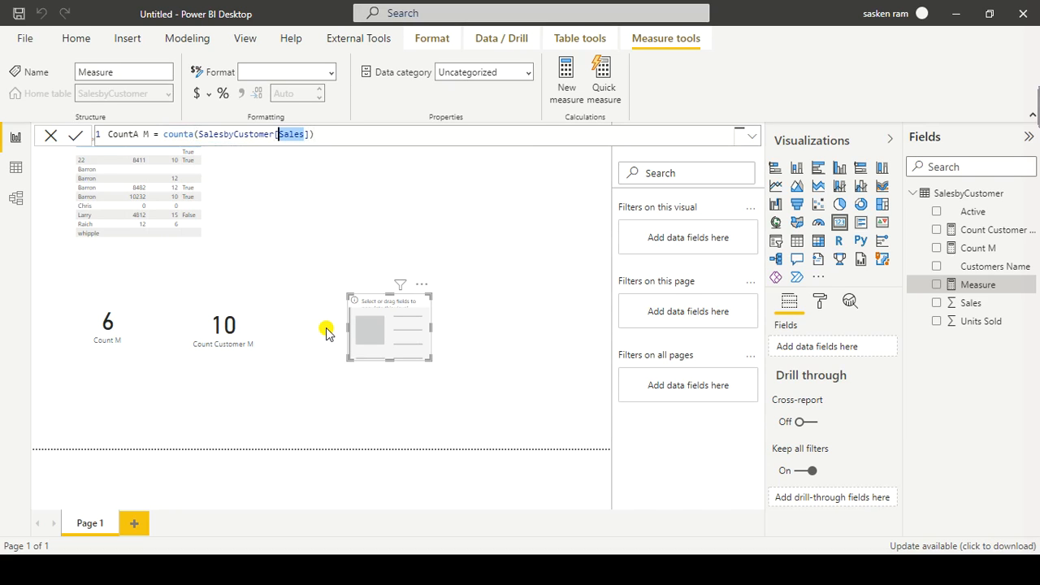
pyautogui.press('BackSpace')
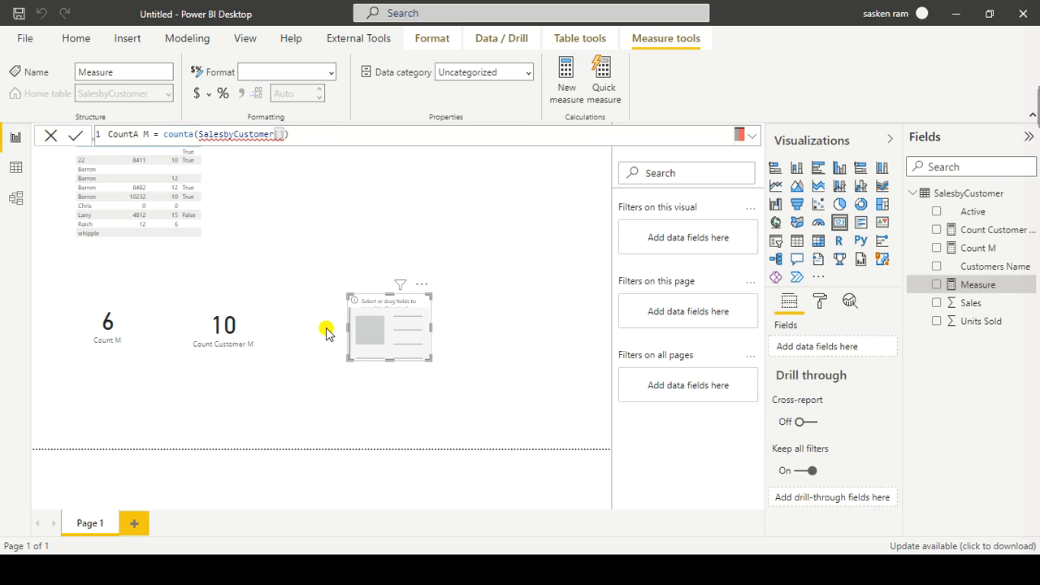
pyautogui.write('[cust')
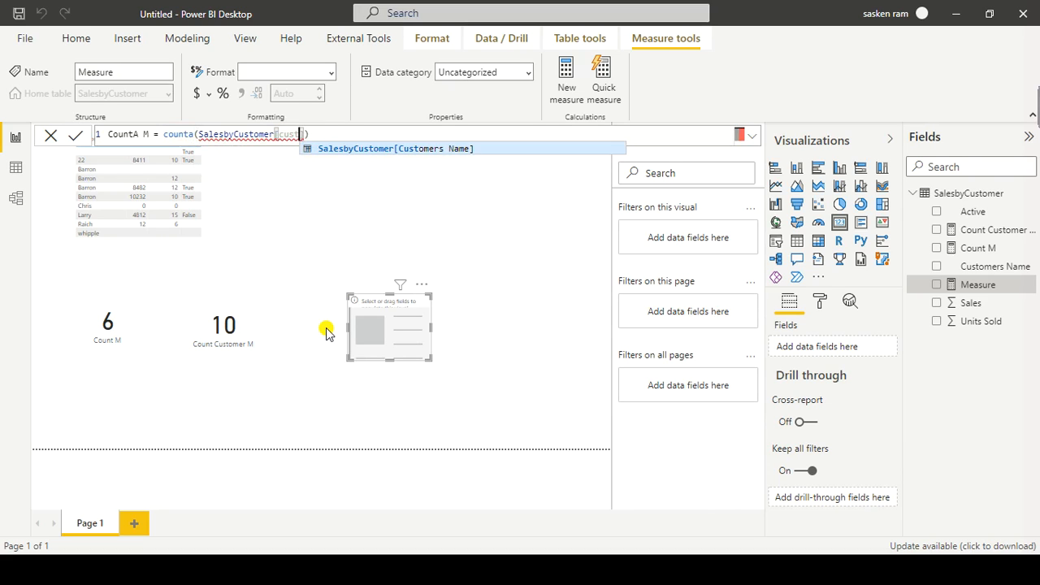
pyautogui.press('Tab')
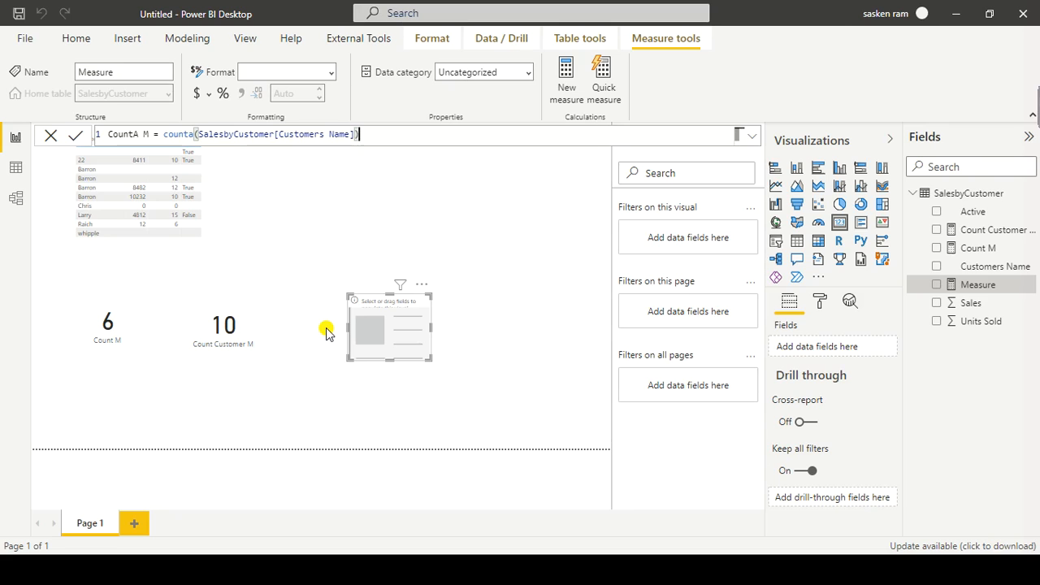
pyautogui.click(326, 334)
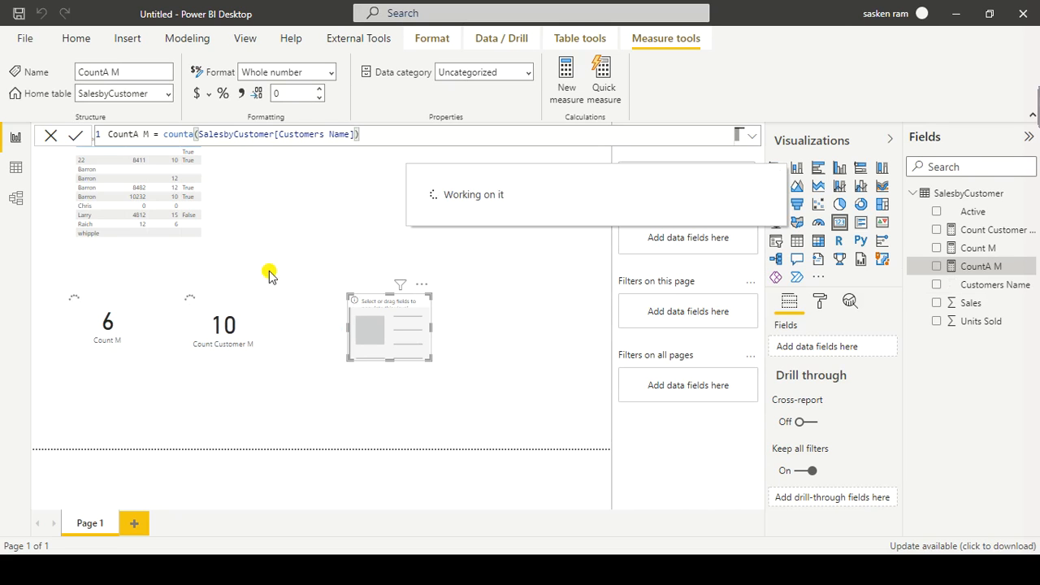
pyautogui.tripleClick(384, 135)
pyautogui.hotkey('ctrl', 'c')
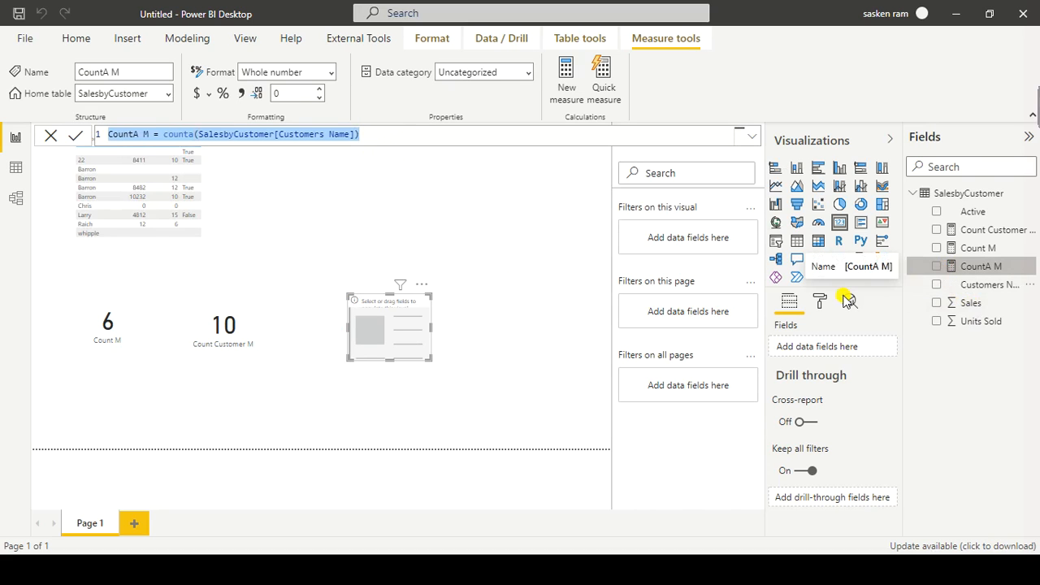
# Step: Show CountA M in the empty card, and reposition that card nearer the Count Customer M card and the table slightly lower
pyautogui.click(937, 267)
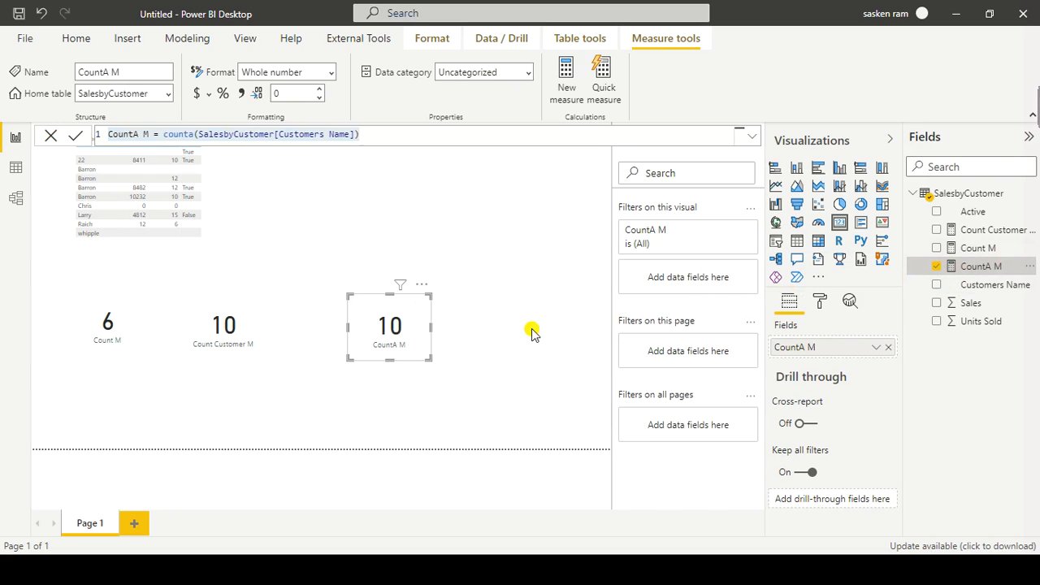
pyautogui.moveTo(409, 328); pyautogui.dragTo(331, 325)
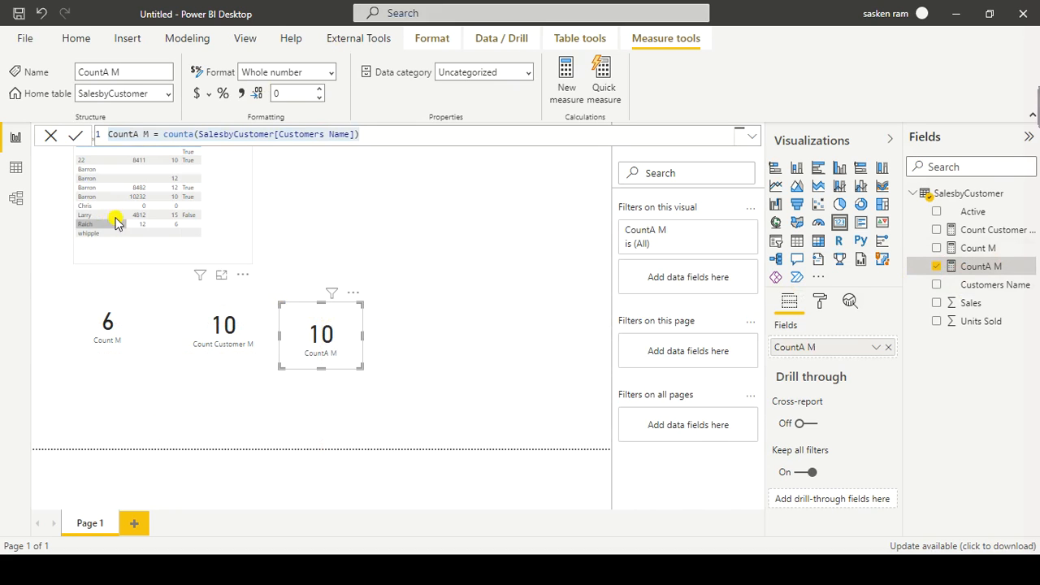
pyautogui.click(226, 198)
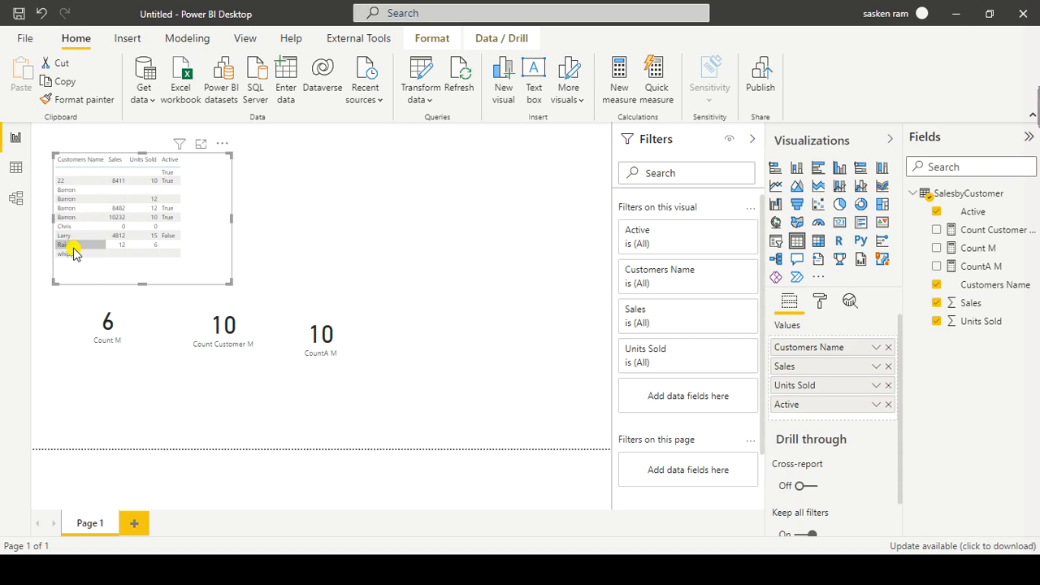
# Step: Switch to PowerPoint, collapse the slide thumbnails to read the CountA() description, and return to Power BI
pyautogui.hotkey('alt', 'Tab')
pyautogui.hotkey('alt', 'Tab')
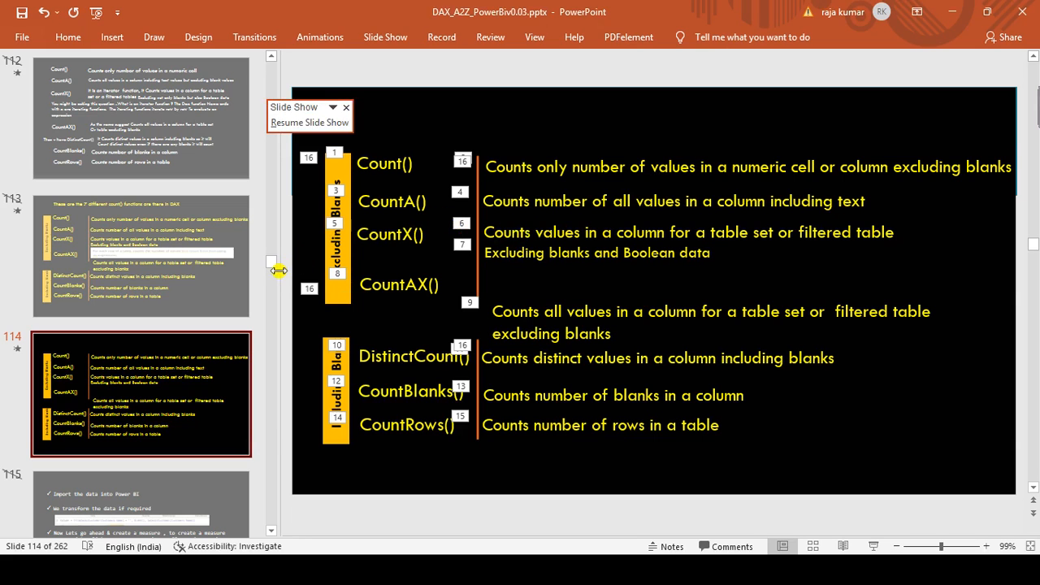
pyautogui.moveTo(277, 268); pyautogui.dragTo(6, 244)
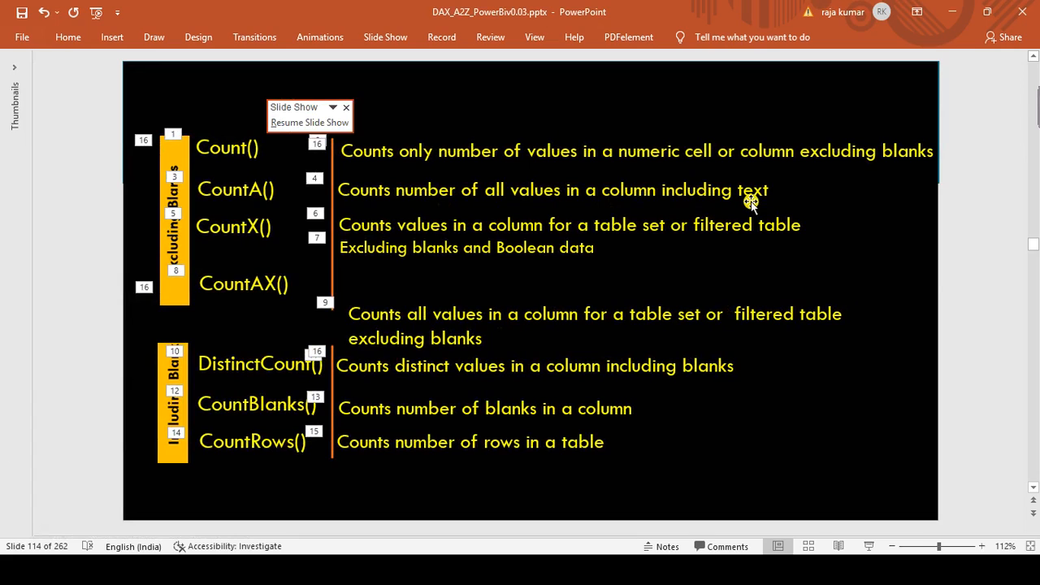
pyautogui.hotkey('alt', 'Tab')
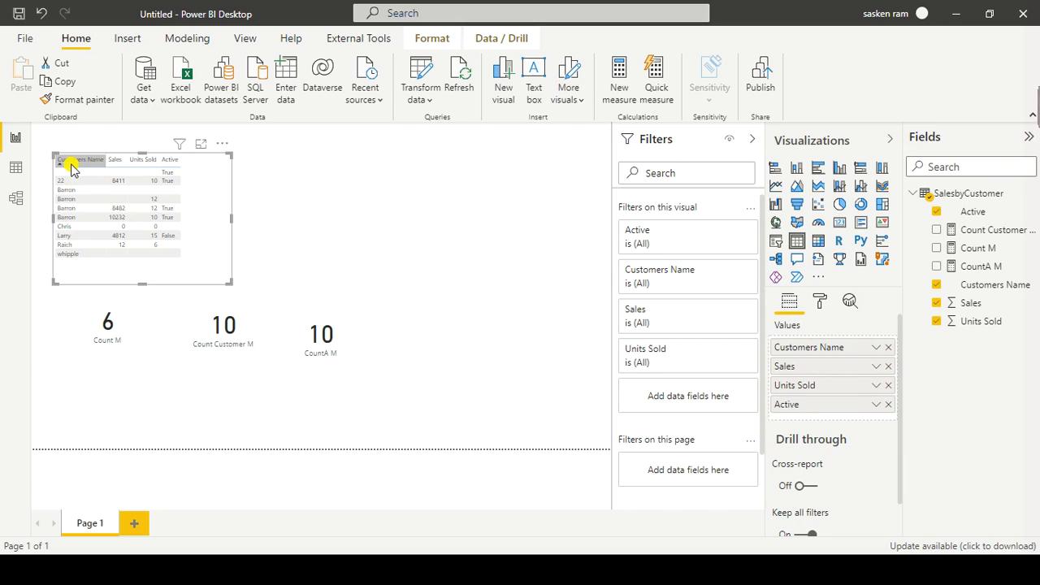
# Step: Move the CountA M card directly beside the Count Customer M card and deselect it
pyautogui.moveTo(351, 333)
pyautogui.mouseDown()
pyautogui.moveTo(324, 330)
pyautogui.moveTo(335, 330)
pyautogui.mouseUp()
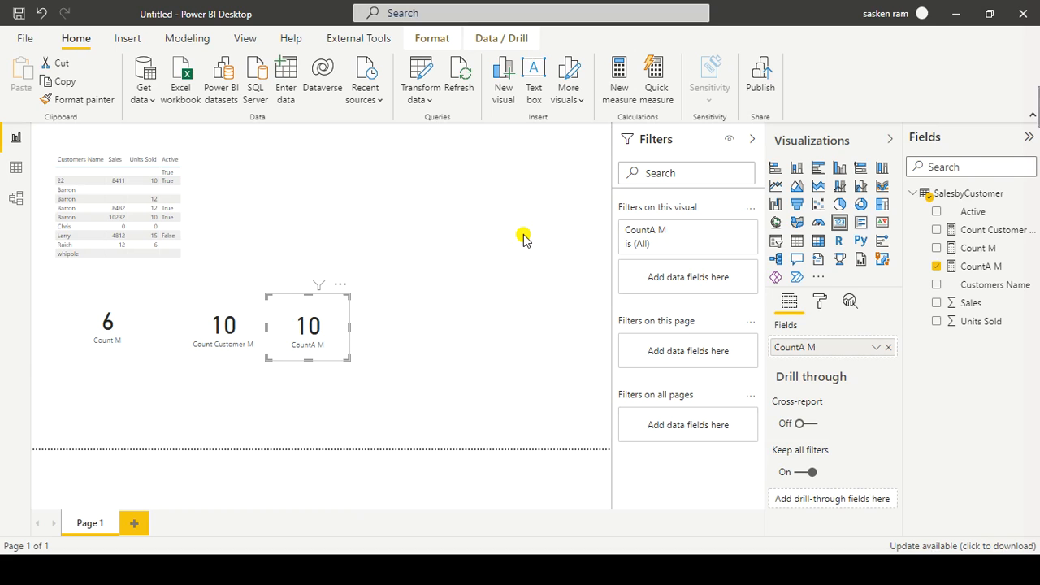
pyautogui.click(543, 205)
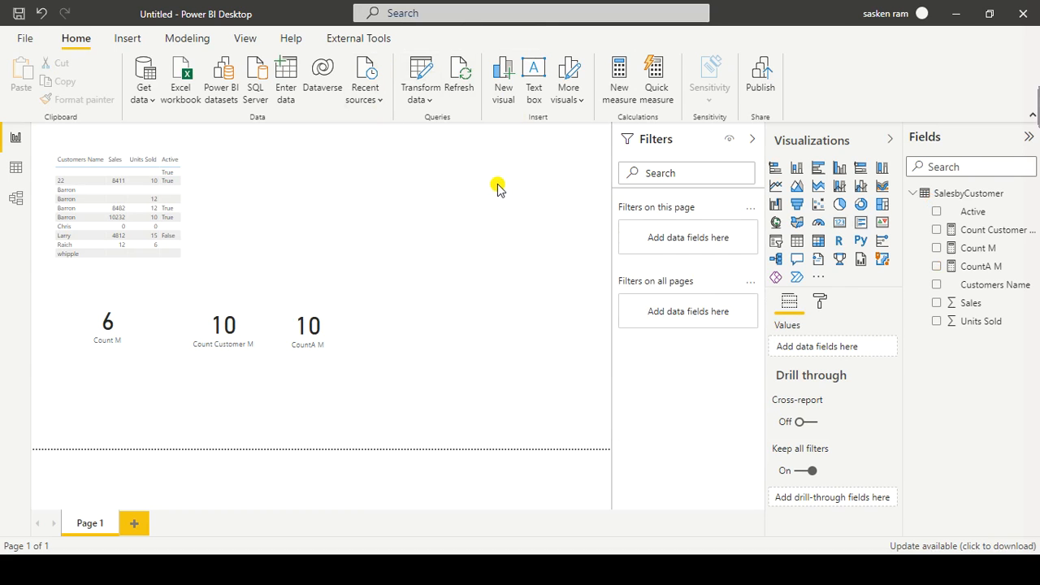
# Step: Review the CountX() and CountAX() descriptions on the PowerPoint slide, and return to Power BI
pyautogui.hotkey('alt', 'Tab')
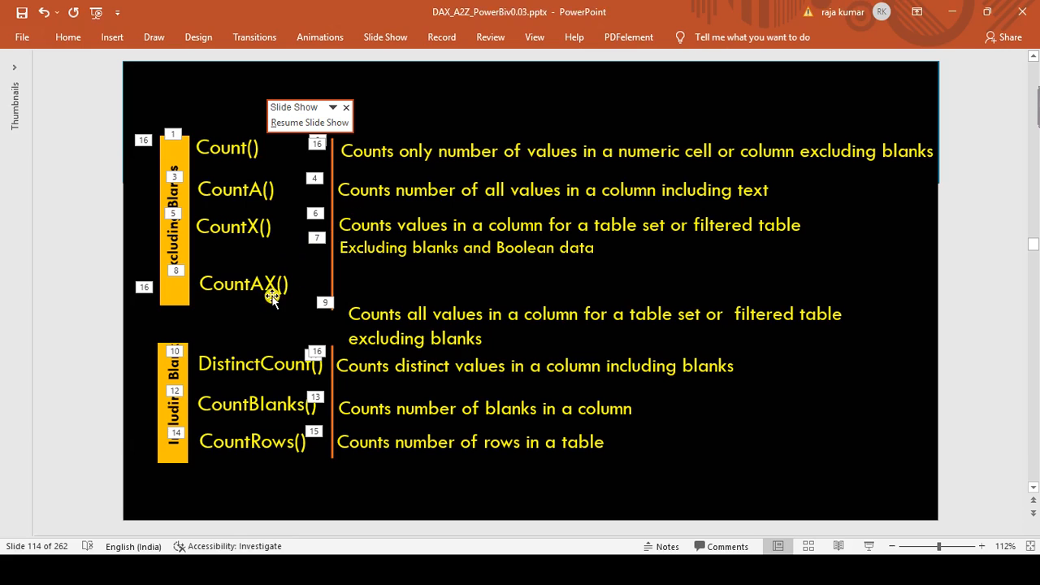
pyautogui.hotkey('alt', 'Tab')
pyautogui.hotkey('alt', 'Tab')
pyautogui.hotkey('alt', 'Tab')
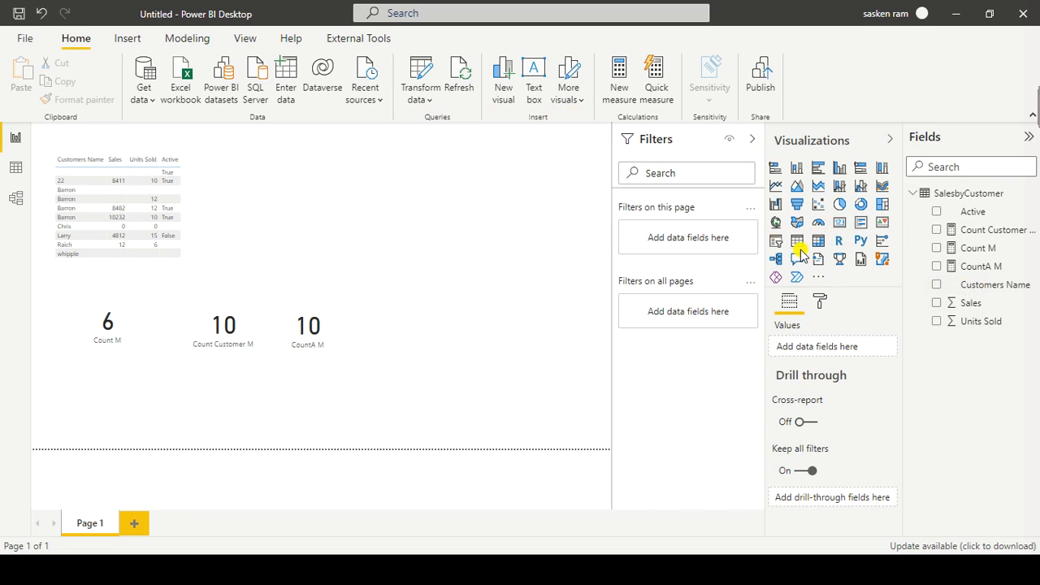
# Step: Add an empty card below the Count M card, and paste the copied CountA M formula into a new measure
pyautogui.click(840, 223)
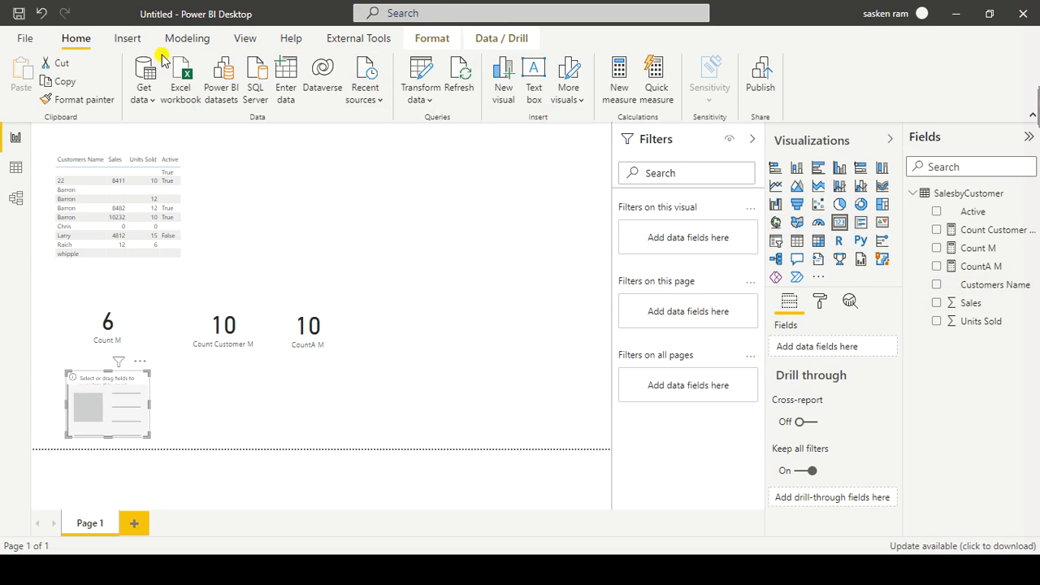
pyautogui.click(187, 38)
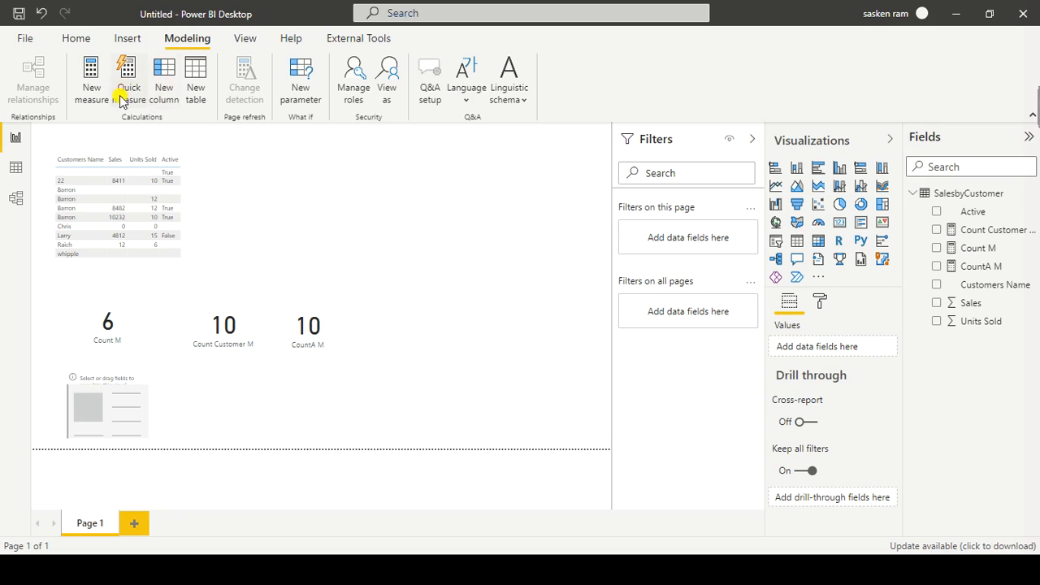
pyautogui.click(90, 104)
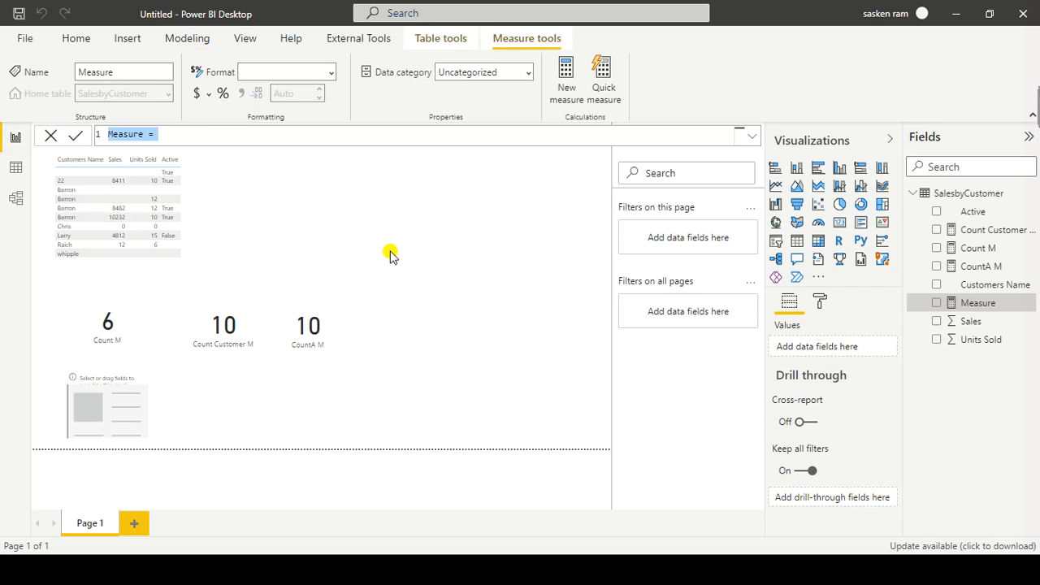
pyautogui.hotkey('ctrl', 'v')
# Step: Rename the pasted measure formula to Countx M and change its function from counta to countx
pyautogui.click(148, 134)
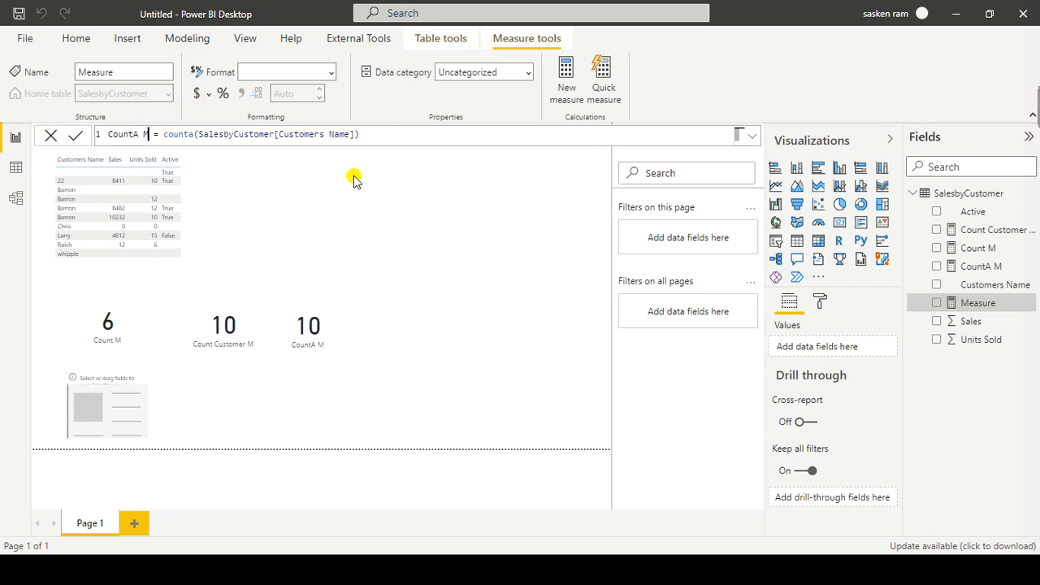
pyautogui.press('Left')
pyautogui.press('Left')
pyautogui.press('Left')
pyautogui.press('Delete')
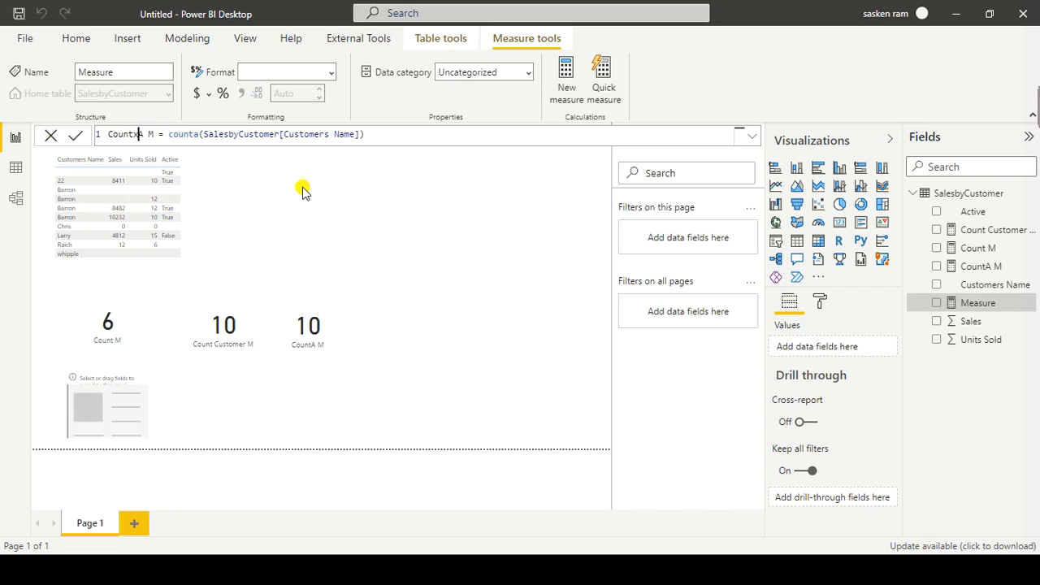
pyautogui.write('x')
pyautogui.press('Right')
pyautogui.press('Right')
pyautogui.press('Right')
pyautogui.press('Right')
pyautogui.press('Right')
pyautogui.press('Right')
pyautogui.press('Right')
pyautogui.press('Right')
pyautogui.press('Right')
pyautogui.press('Right')
pyautogui.press('Delete')
pyautogui.write('x')
pyautogui.press('Right')
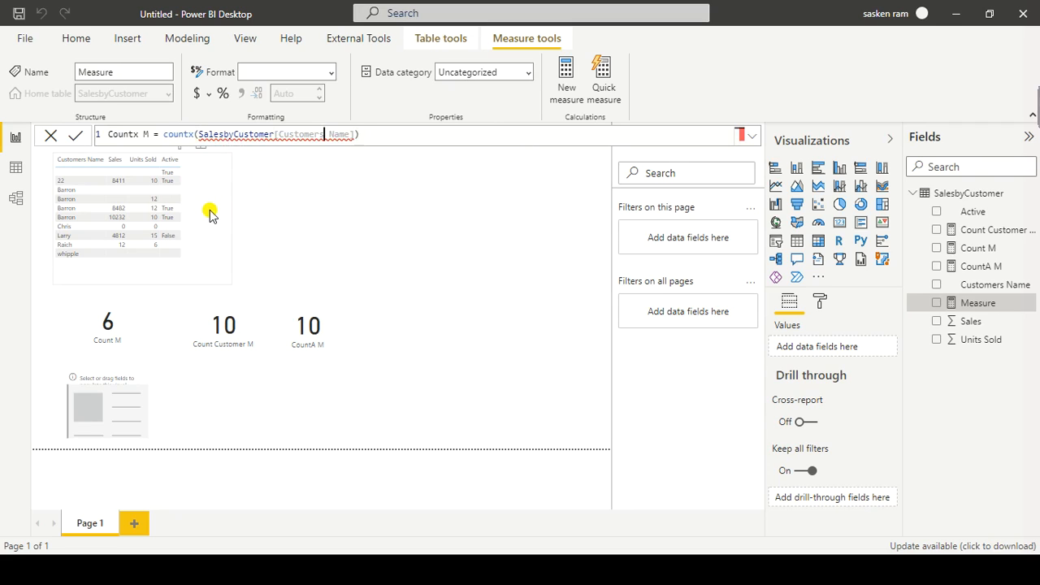
# Step: Replace the countx argument with the SalesbyCustomer table, followed by a comma for the expression
pyautogui.hotkey('ctrl', 'shift', 'Right')
pyautogui.hotkey('ctrl', 'shift', 'Right')
pyautogui.hotkey('ctrl', 'shift', 'Right')
pyautogui.hotkey('ctrl', 'shift', 'Right')
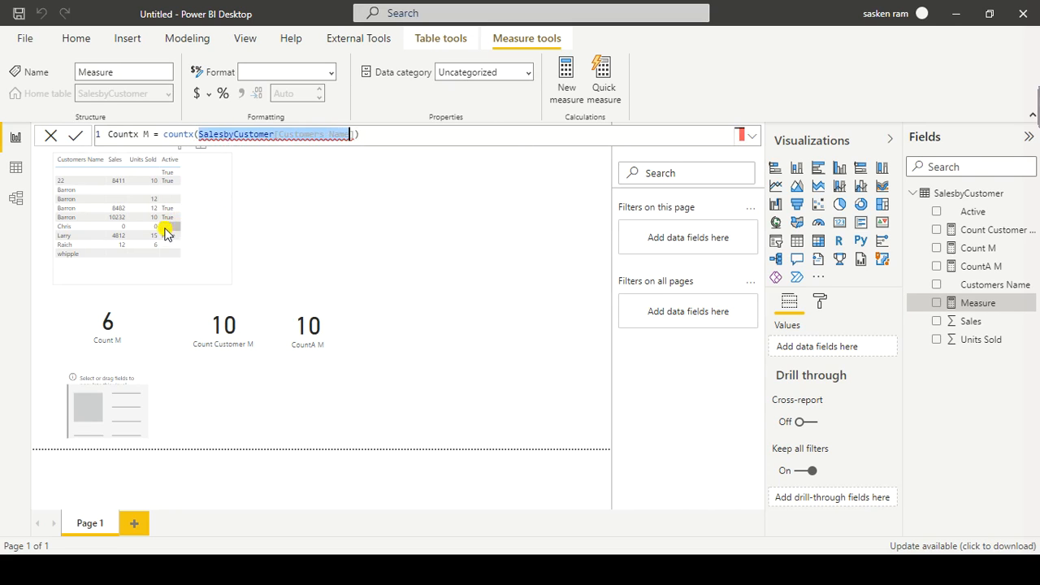
pyautogui.hotkey('shift', 'Left')
pyautogui.press('BackSpace')
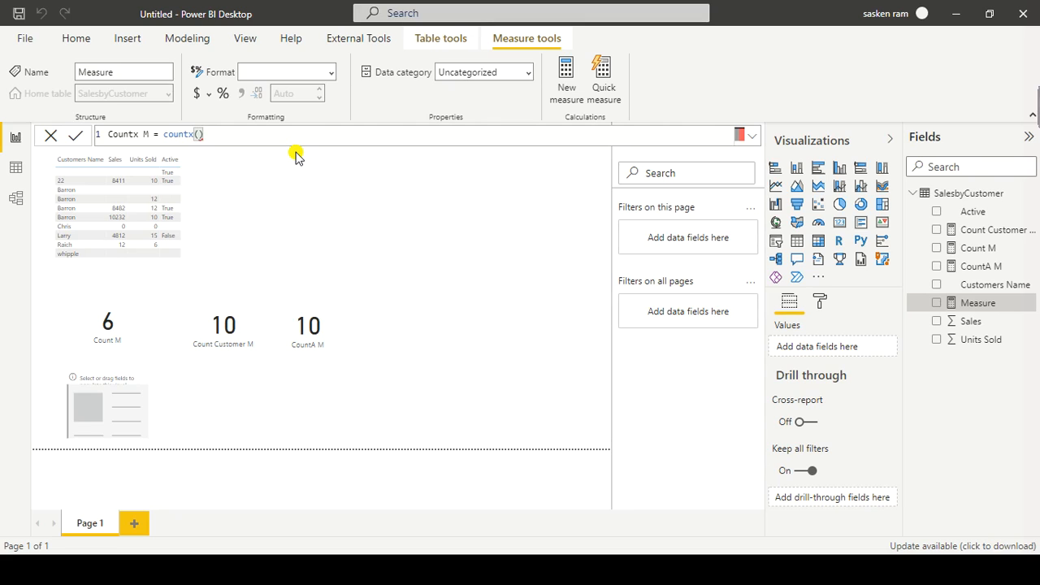
pyautogui.write('sales')
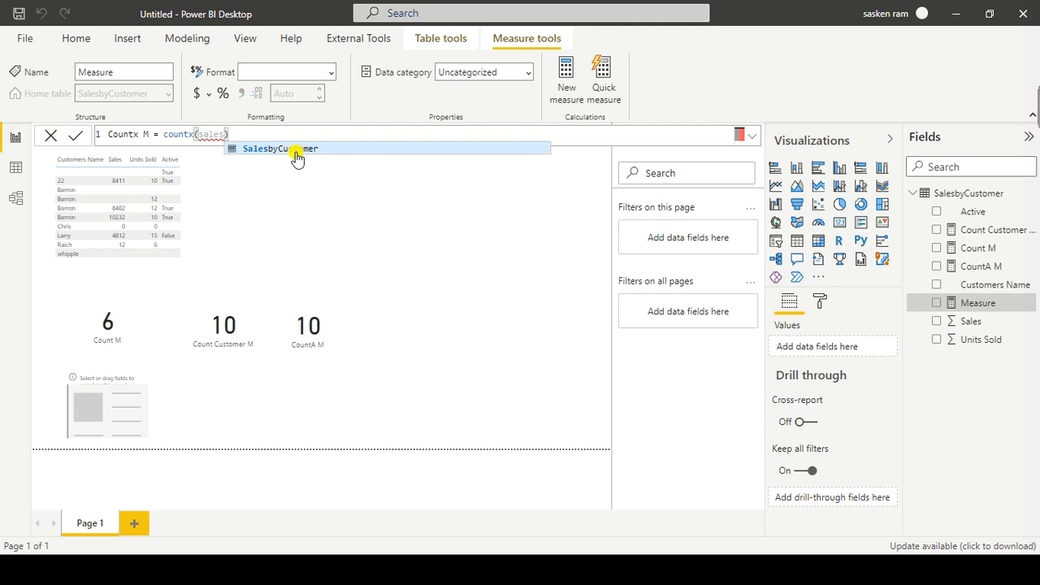
pyautogui.click(296, 149)
pyautogui.write(',')
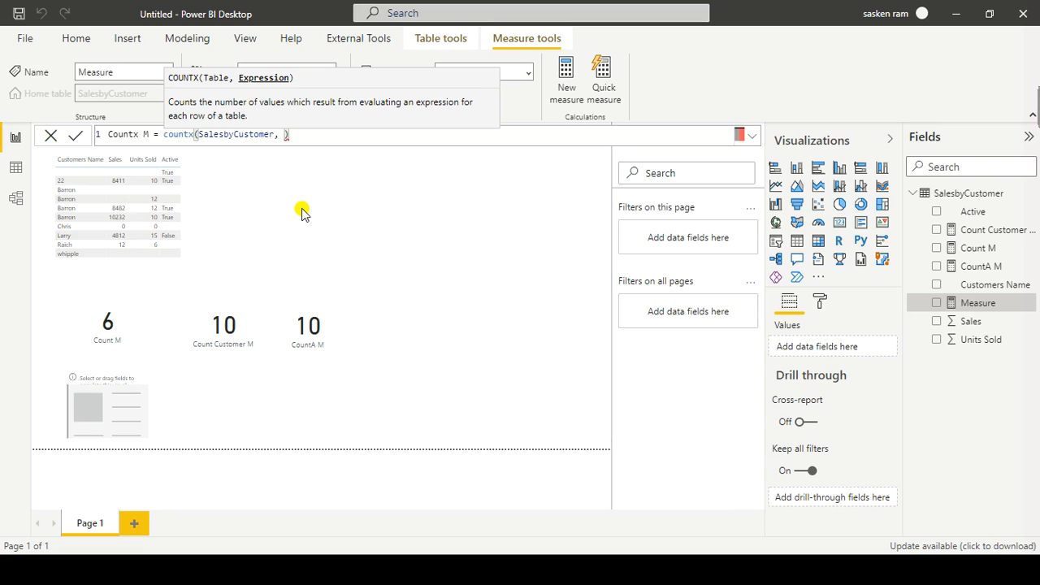
# Step: Nest a filter function inside countx, with SalesbyCustomer as its table argument
pyautogui.hotkey('ctrl', 'Left')
pyautogui.hotkey('ctrl', 'Left')
pyautogui.hotkey('ctrl', 'Left')
pyautogui.press('Right')
pyautogui.hotkey('ctrl', 'shift', 'Right')
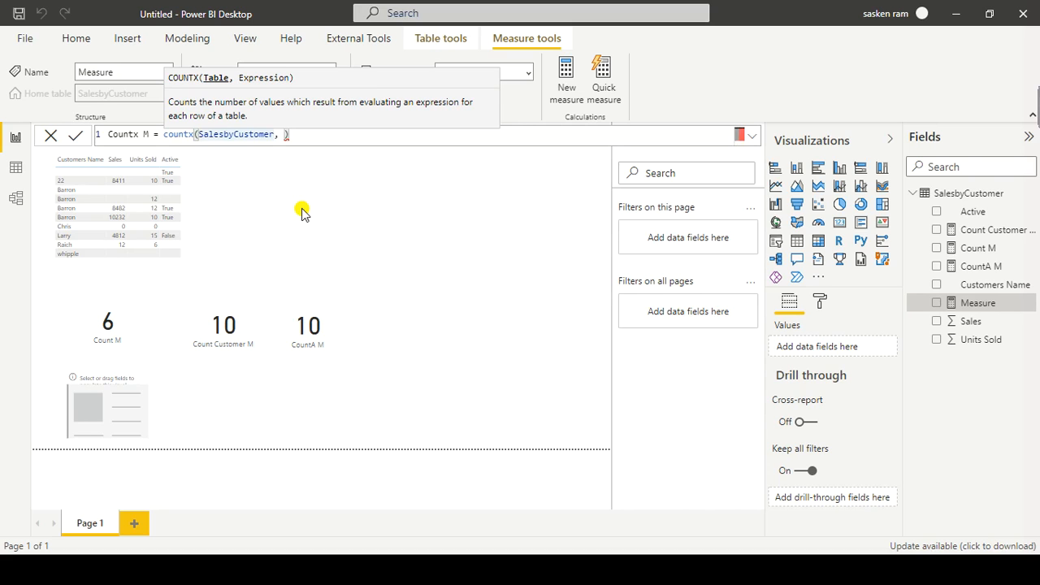
pyautogui.press('Left')
pyautogui.write('filter')
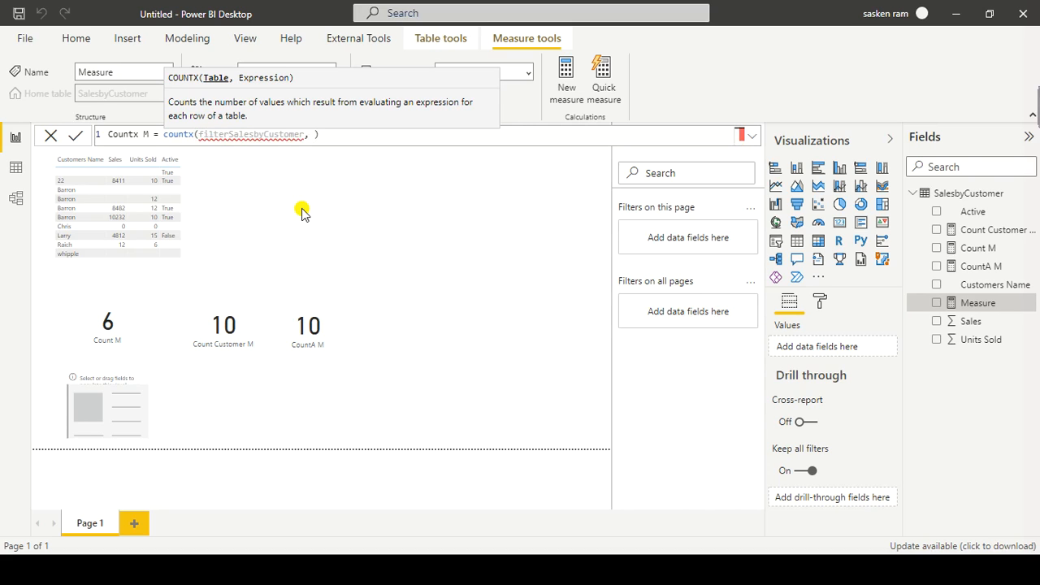
pyautogui.write('(')
pyautogui.press('Escape')
pyautogui.press('Right')
pyautogui.press('Right')
pyautogui.press('Right')
pyautogui.press('Right')
pyautogui.press('Right')
pyautogui.press('Right')
pyautogui.press('Right')
pyautogui.press('Right')
pyautogui.press('Right')
pyautogui.press('Right')
pyautogui.press('Right')
pyautogui.press('Right')
pyautogui.press('Right')
pyautogui.press('Right')
pyautogui.press('Right')
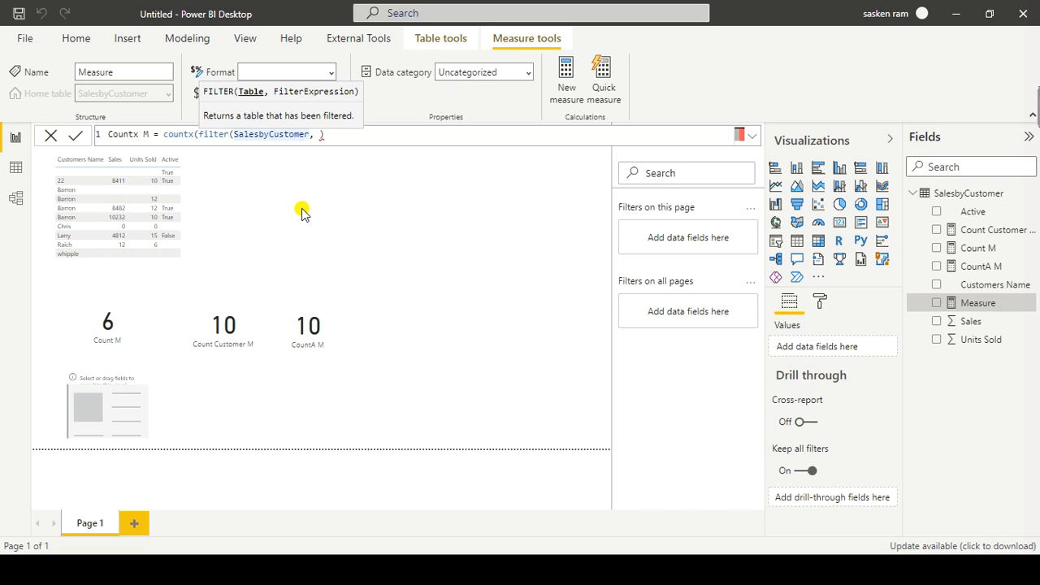
pyautogui.press('Right')
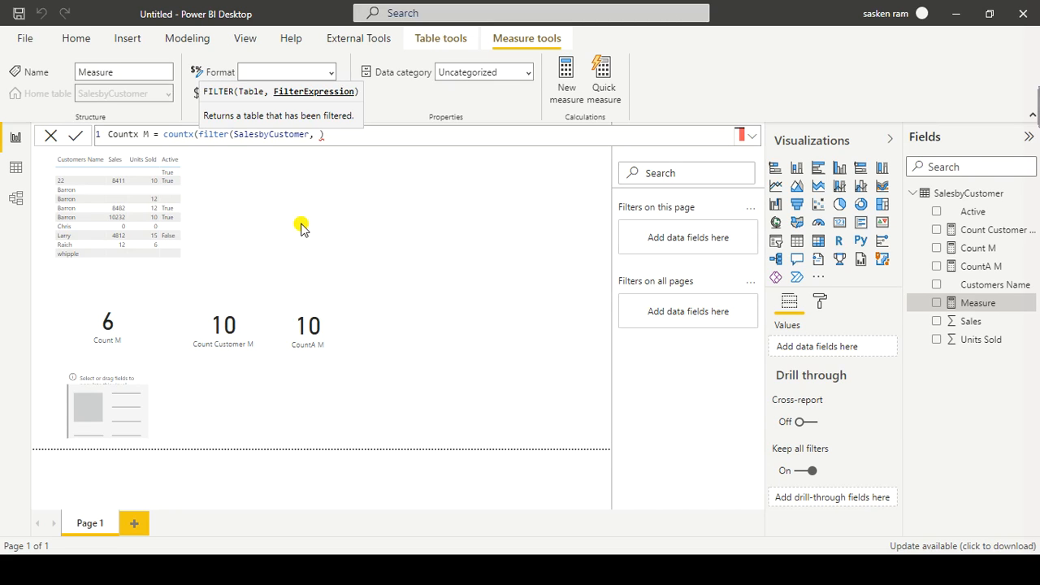
# Step: Enter SalesbyCustomer[Active] = True as the filter condition
pyautogui.write('active')
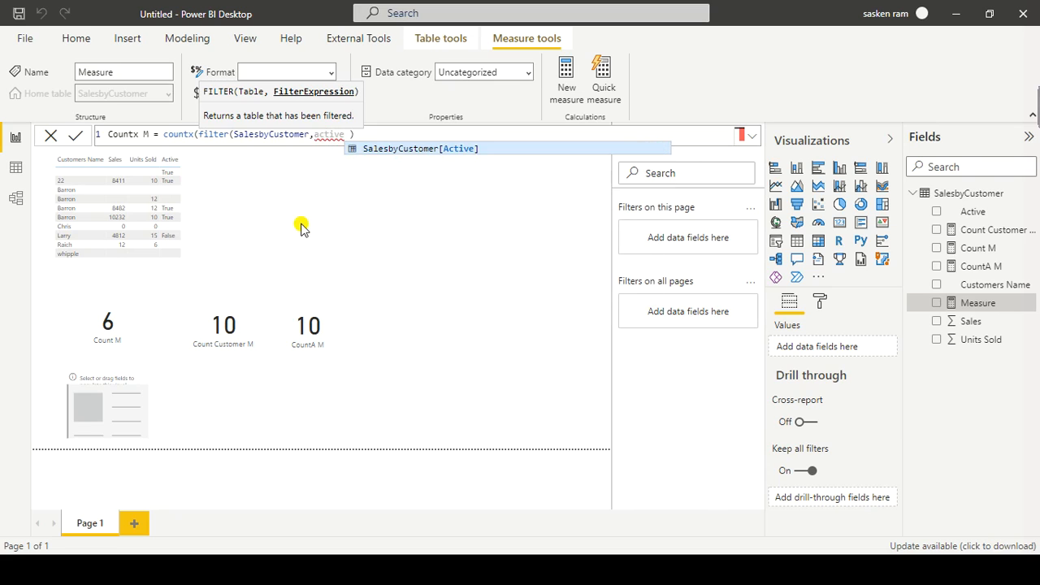
pyautogui.press('Tab')
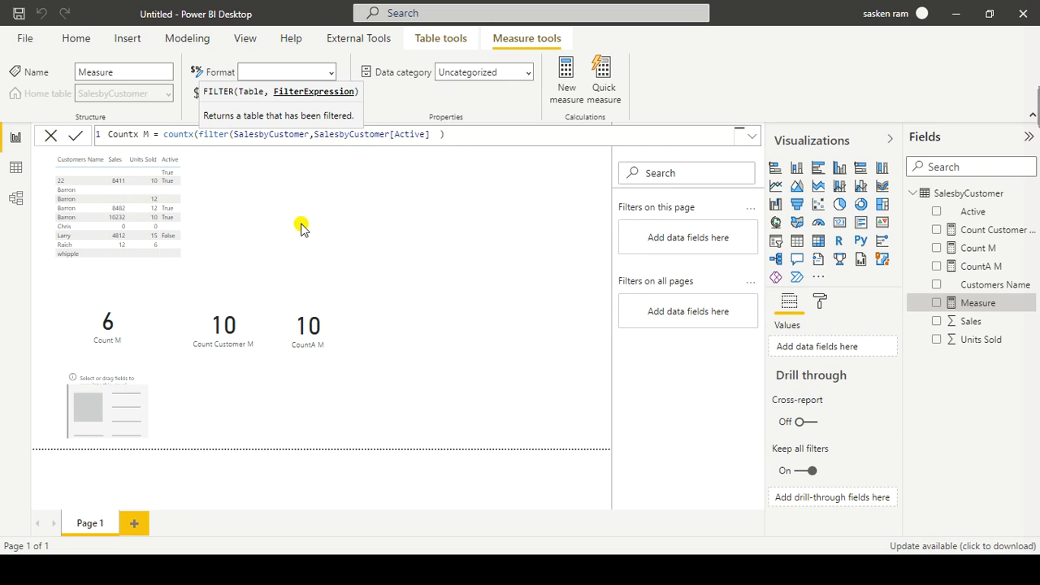
pyautogui.write('>')
pyautogui.press('BackSpace')
pyautogui.press('BackSpace')
pyautogui.write('= True')
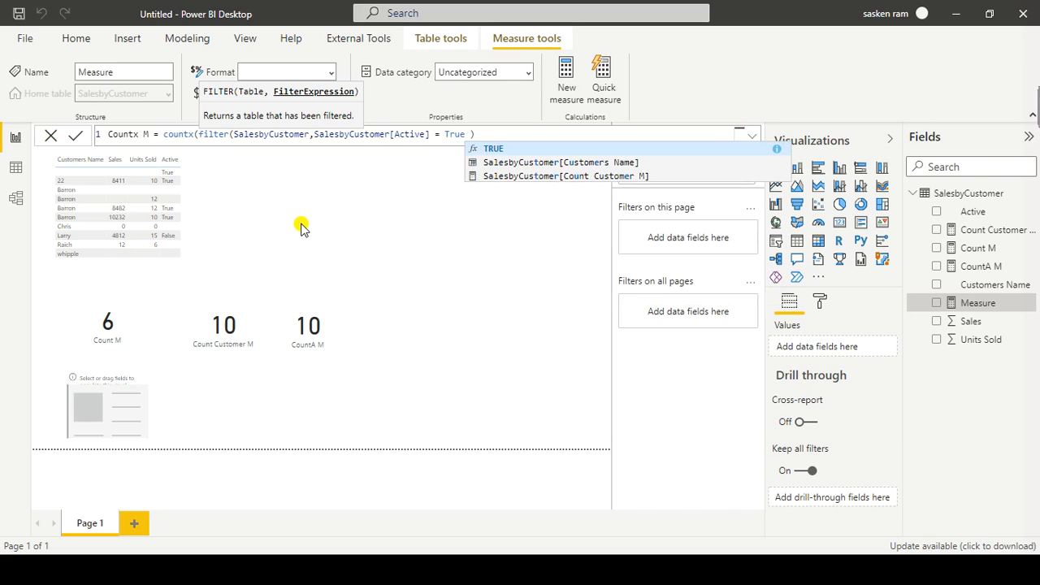
# Step: Add SalesbyCustomer[Sales] as the countx expression, close the formula, commit the measure and deselect it
pyautogui.press('End')
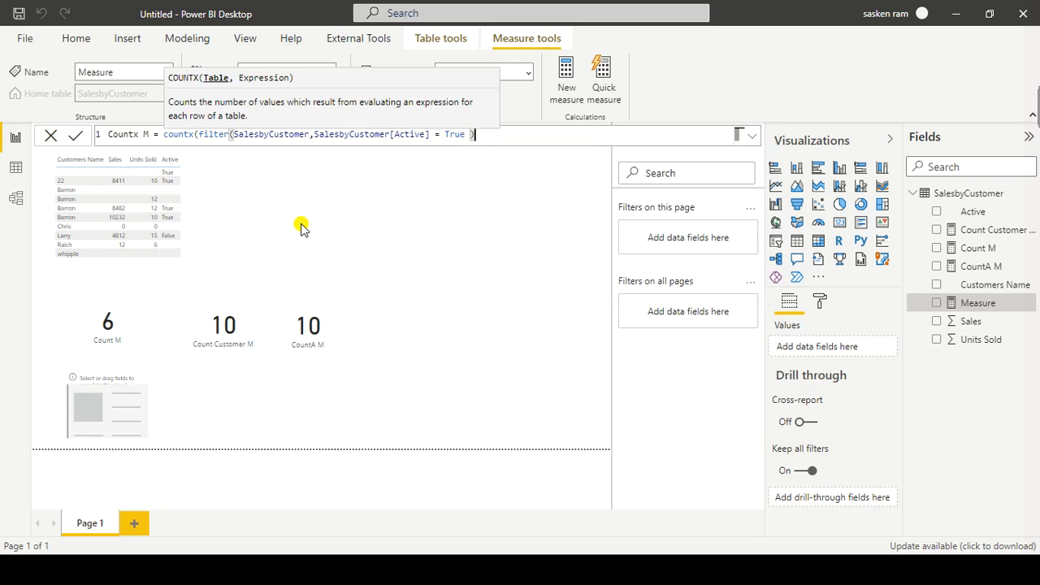
pyautogui.write(',')
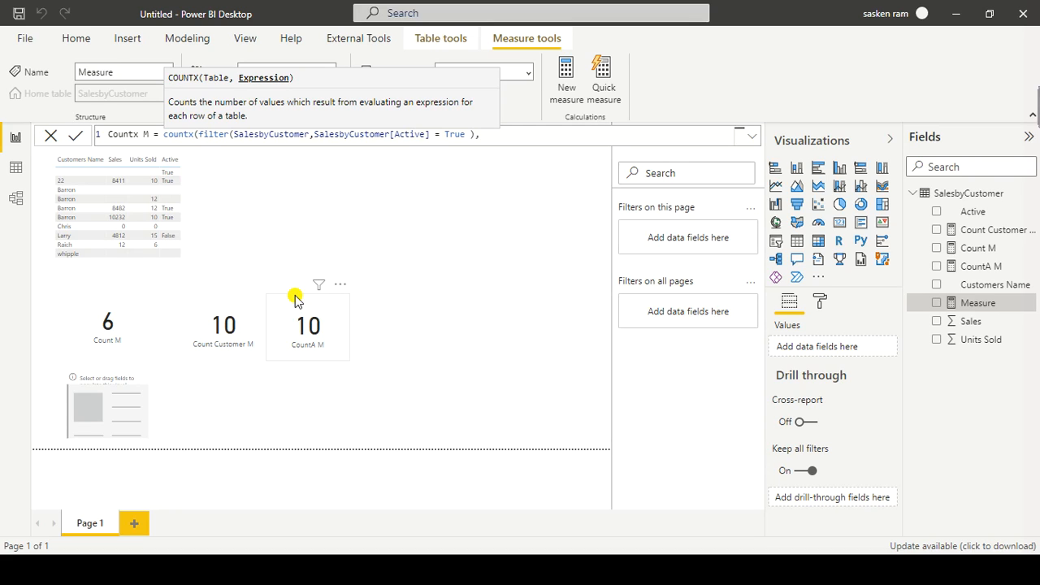
pyautogui.write('les')
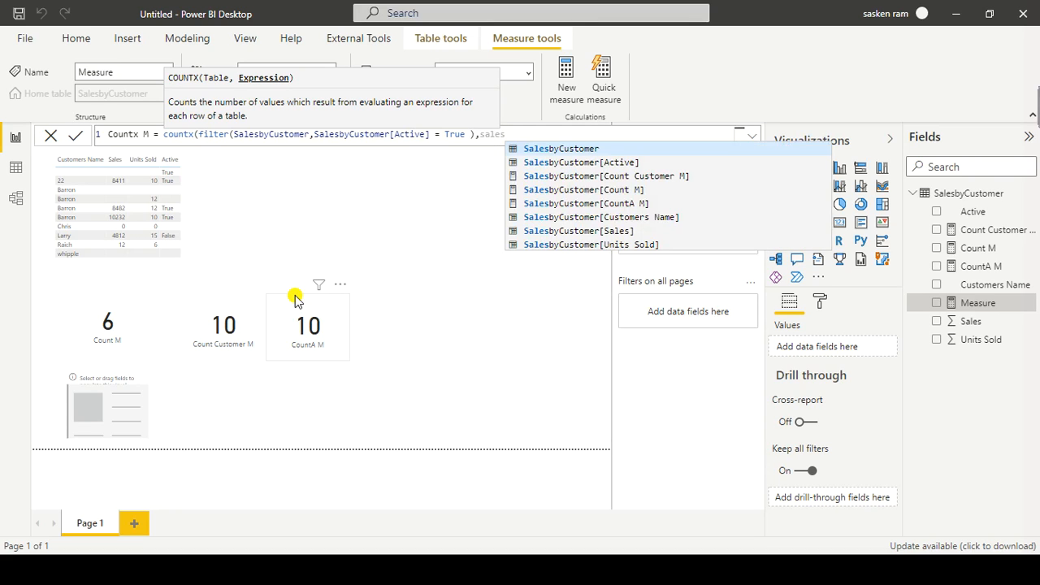
pyautogui.press('Down')
pyautogui.press('Down')
pyautogui.press('Down')
pyautogui.press('Down')
pyautogui.press('Down')
pyautogui.press('Down')
pyautogui.press('Tab')
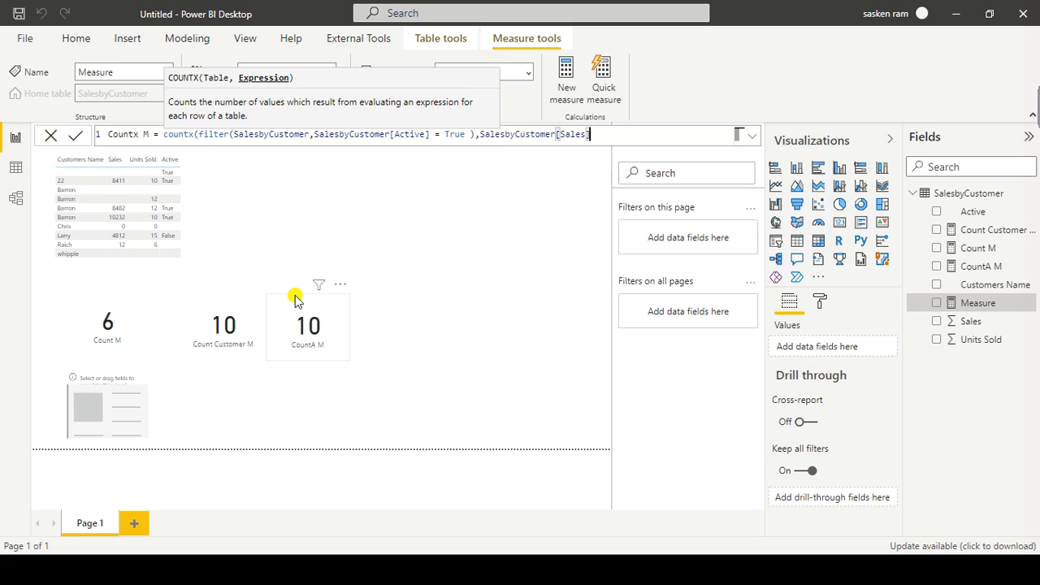
pyautogui.write(')')
pyautogui.press('Return')
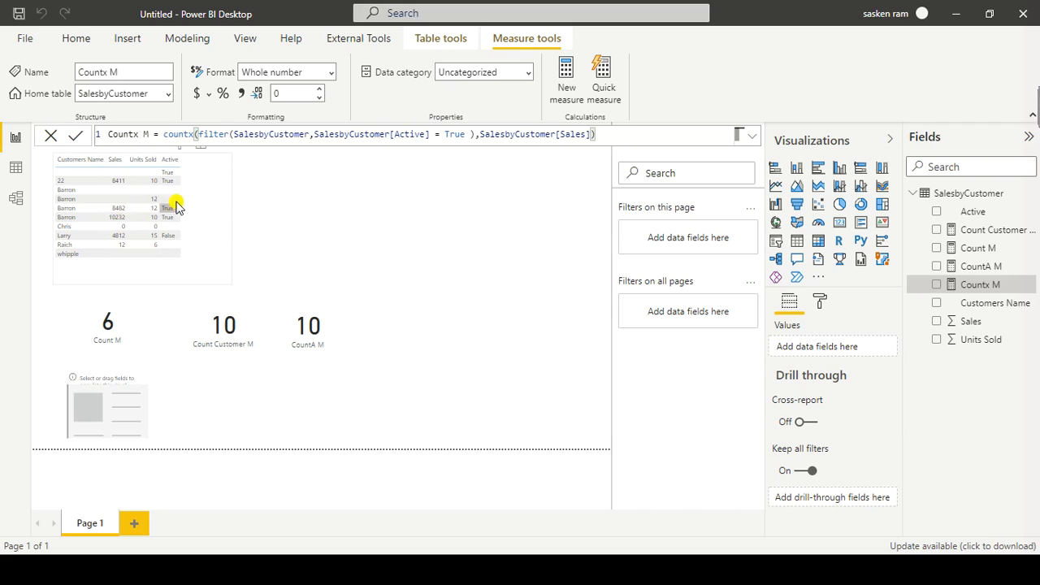
pyautogui.click(446, 284)
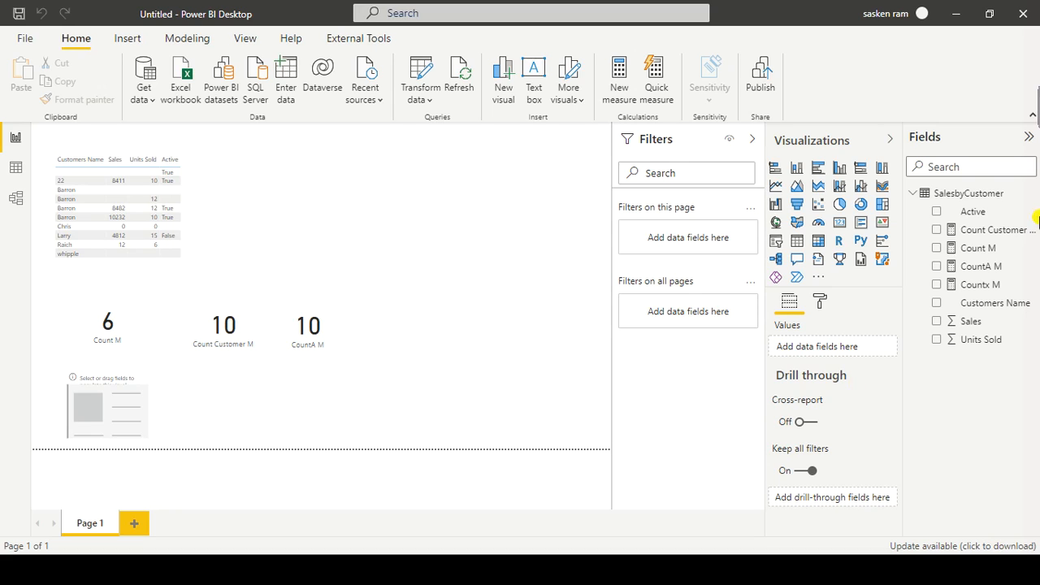
pyautogui.click(938, 286)
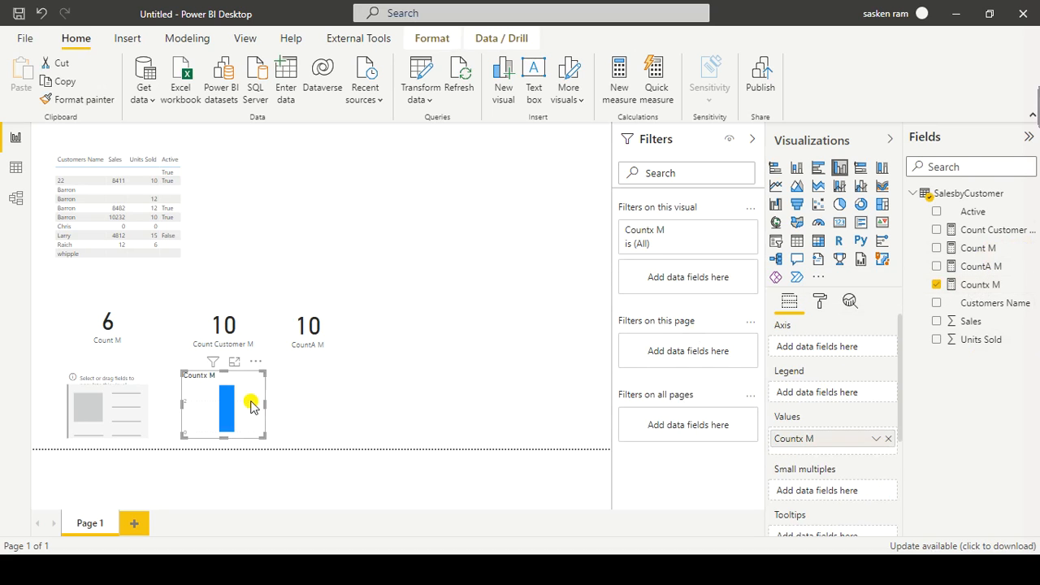
pyautogui.click(257, 363)
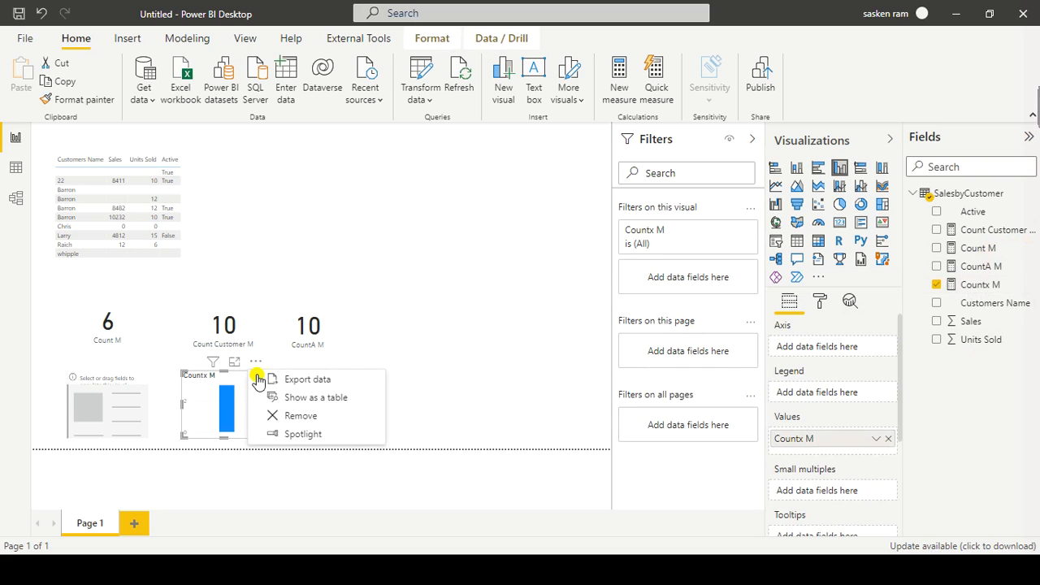
pyautogui.click(277, 411)
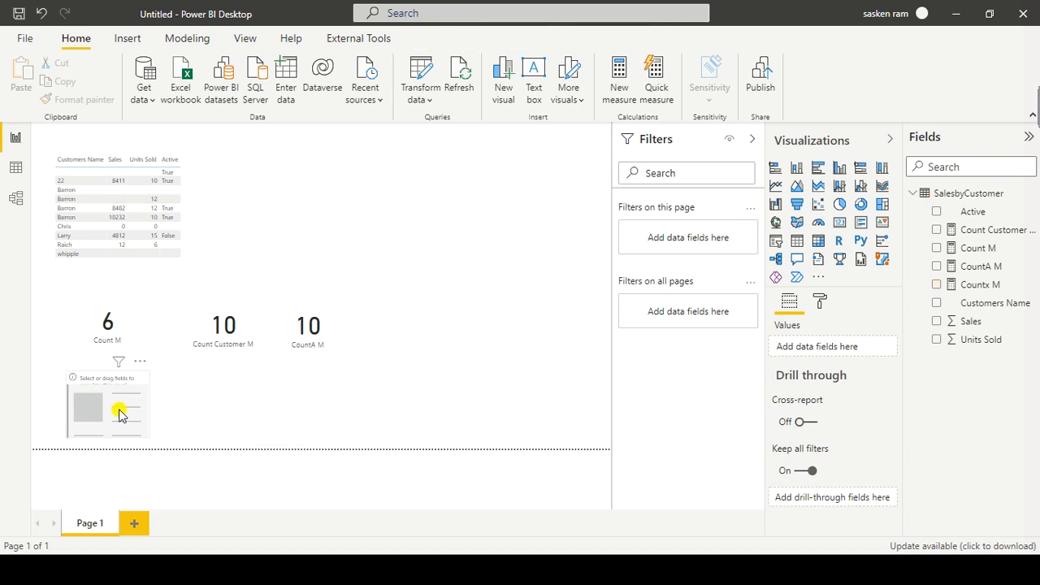
# Step: Show the Countx M measure in the empty card below the Count M card, and deselect the card
pyautogui.click(136, 408)
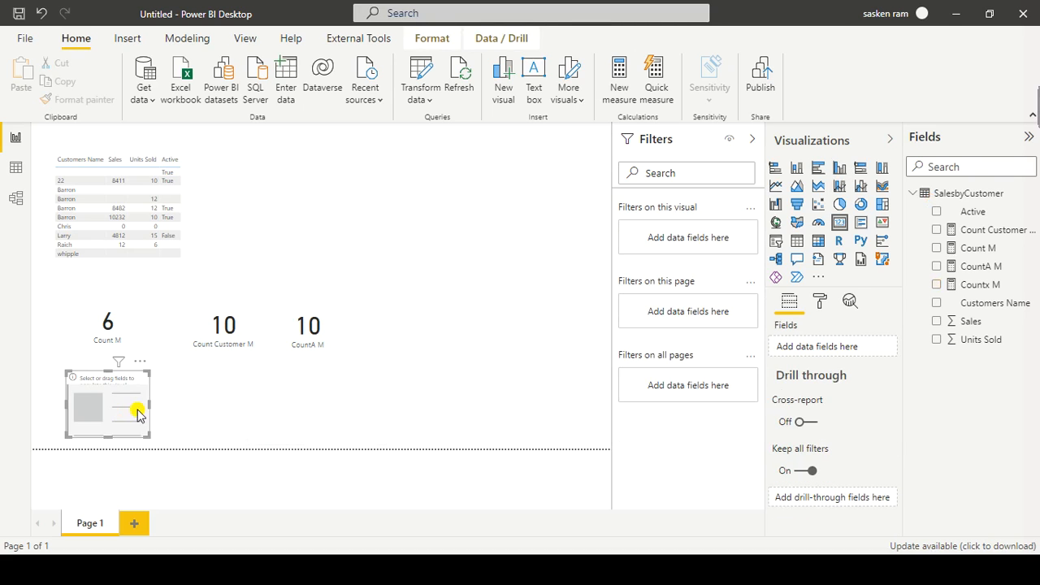
pyautogui.click(937, 284)
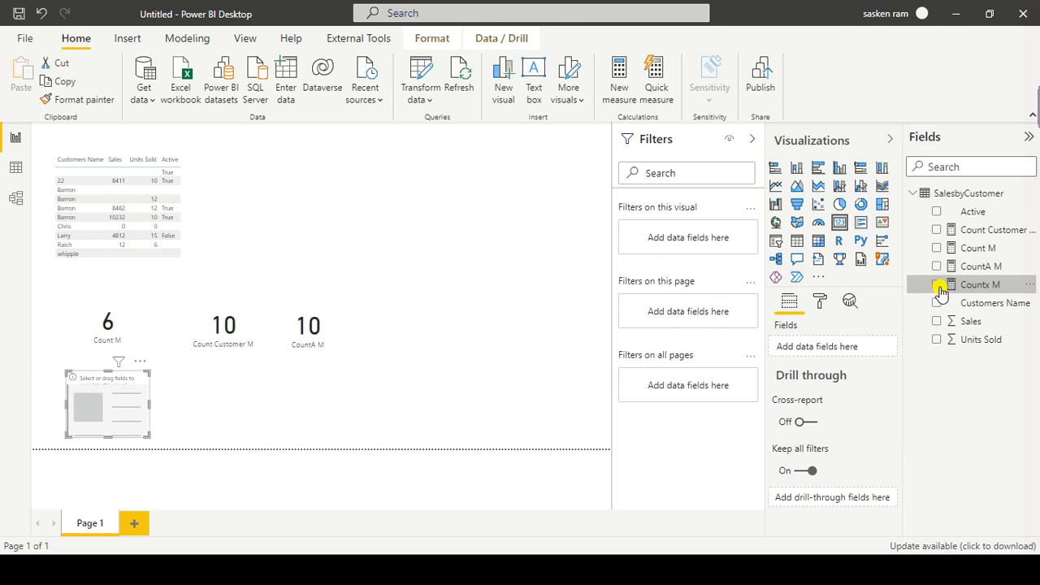
pyautogui.click(520, 390)
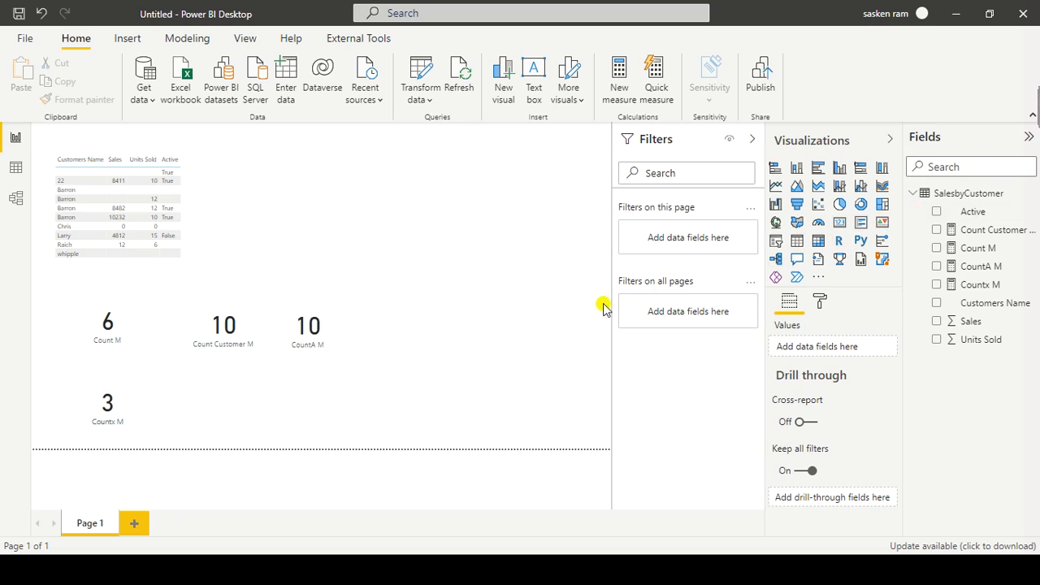
# Step: Add an empty card beside the Countx M card, and copy the whole formula of the Countx M measure
pyautogui.moveTo(838, 222); pyautogui.dragTo(232, 396)
pyautogui.click(426, 377)
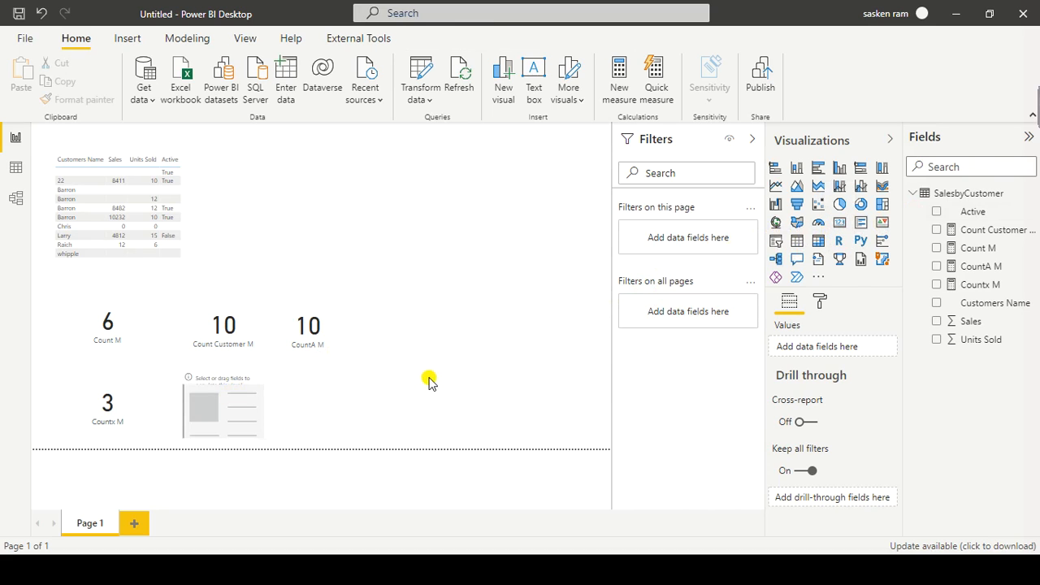
pyautogui.click(966, 270)
pyautogui.click(355, 132)
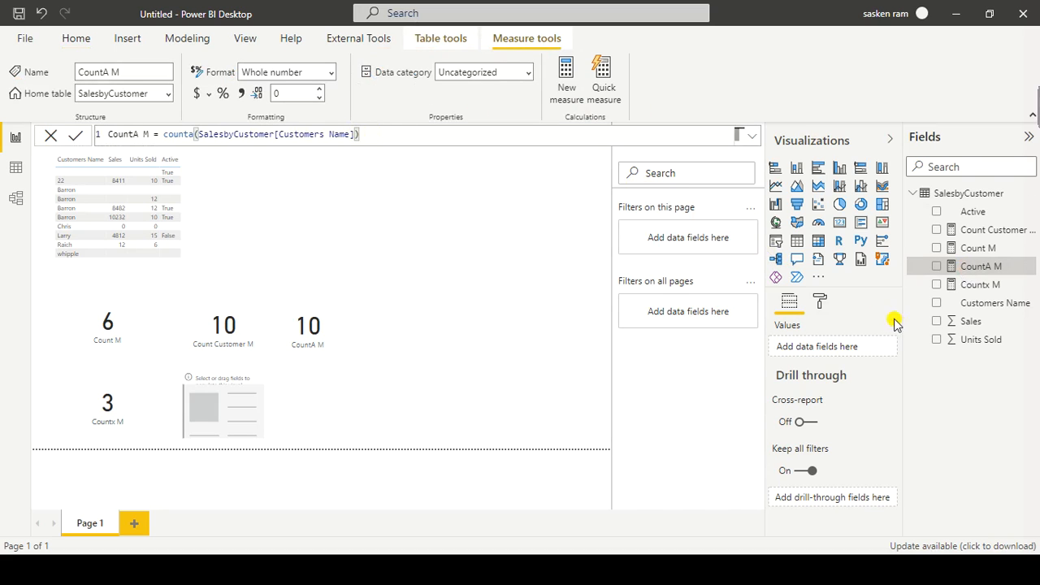
pyautogui.click(980, 285)
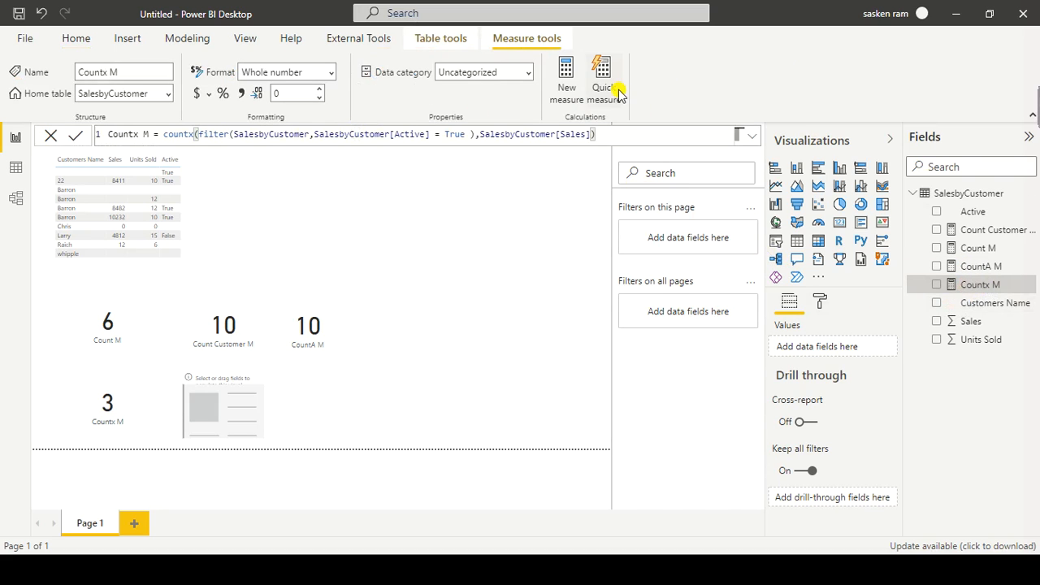
pyautogui.tripleClick(614, 135)
pyautogui.hotkey('ctrl', 'c')
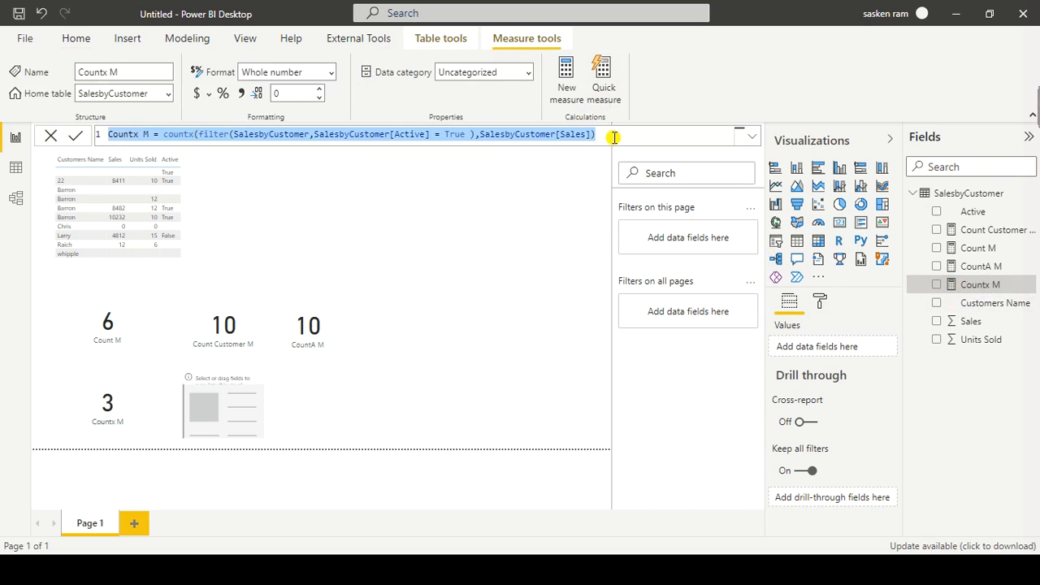
pyautogui.click(504, 217)
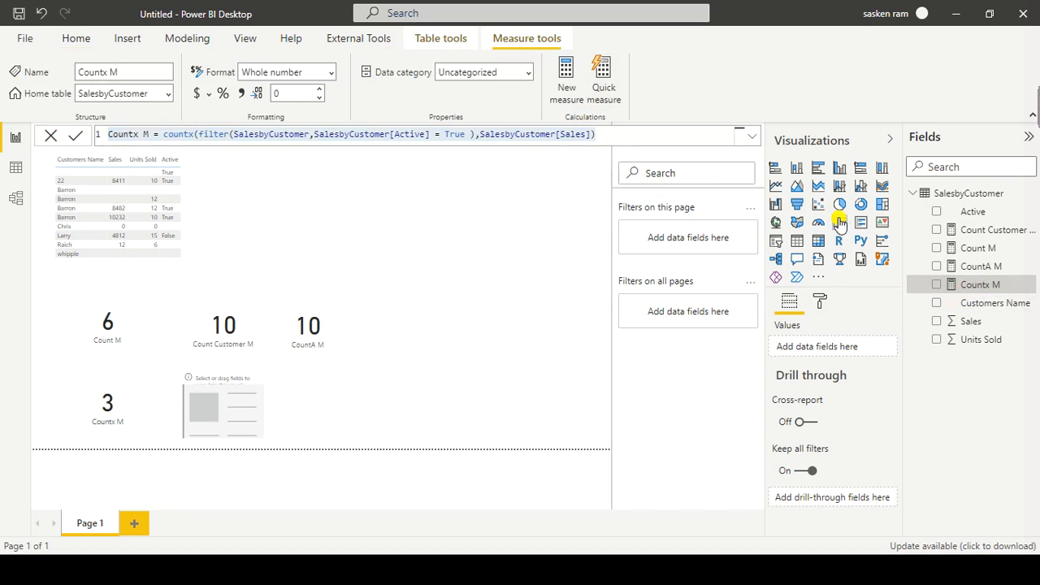
# Step: Create a new measure from the copied Countx M formula and name it countAx
pyautogui.click(186, 37)
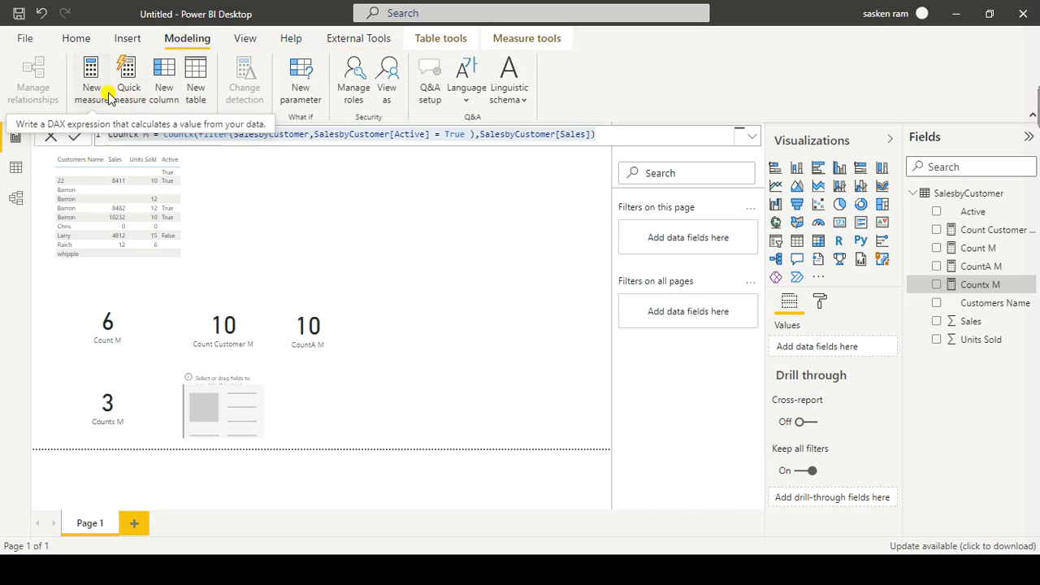
pyautogui.click(192, 130)
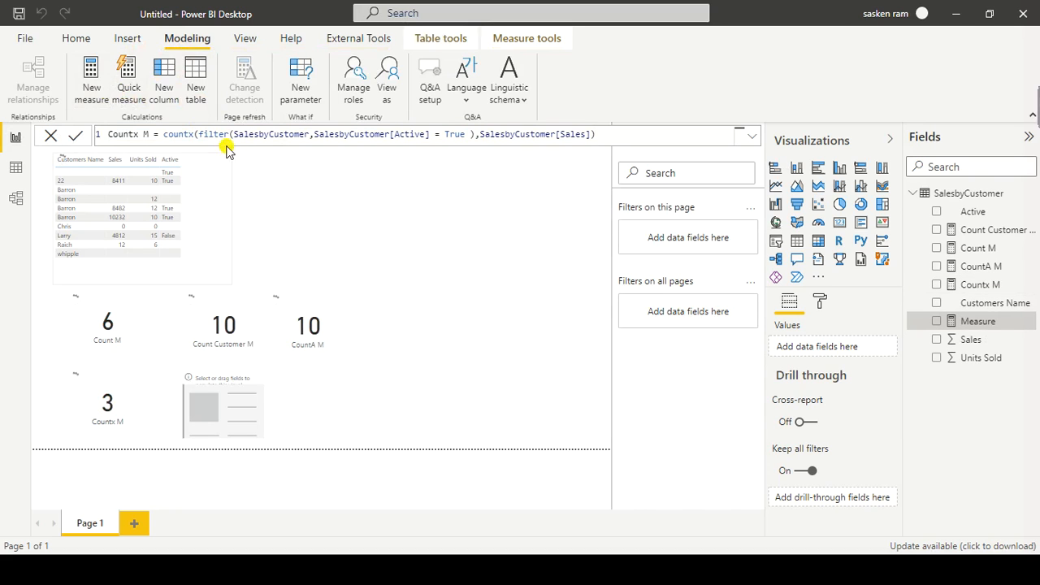
pyautogui.click(236, 138)
pyautogui.hotkey('ctrl', 'v')
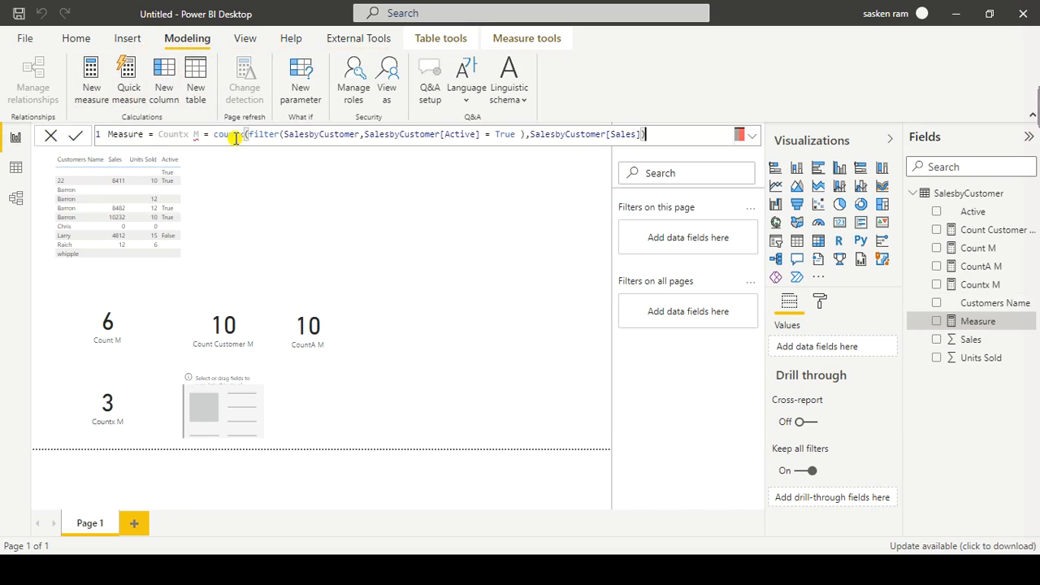
pyautogui.moveTo(209, 134); pyautogui.dragTo(114, 133)
pyautogui.write('count')
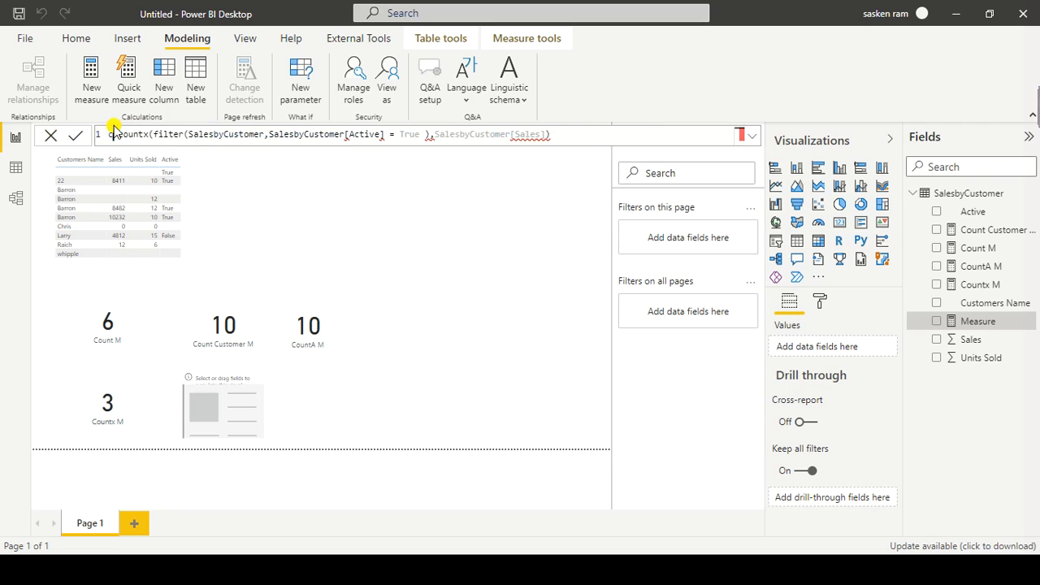
pyautogui.write('Ax =1')
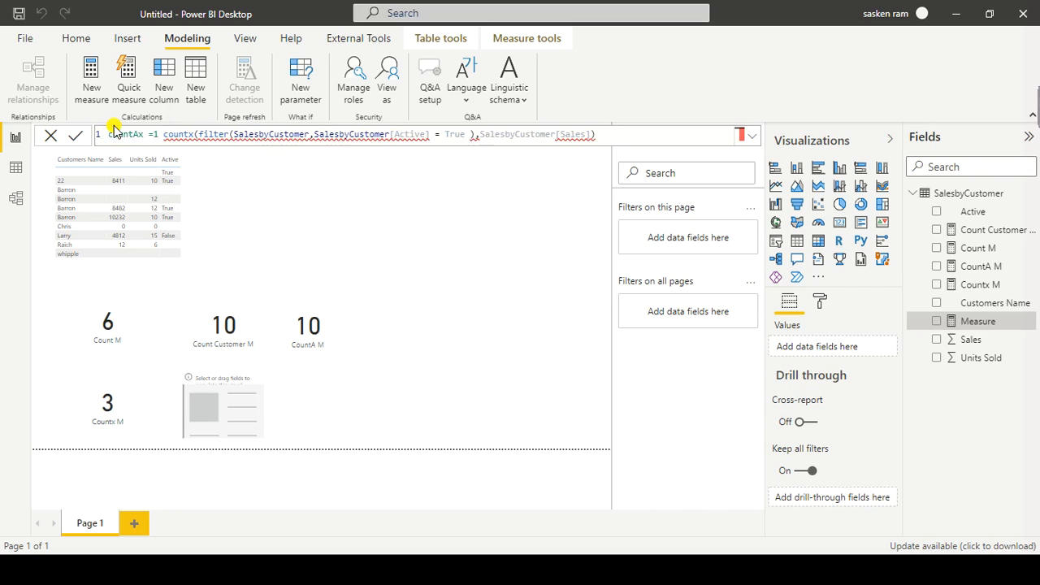
# Step: Change the measure's function to countax, commit it, and show countAx in the empty card beside the Countx M card
pyautogui.press('BackSpace')
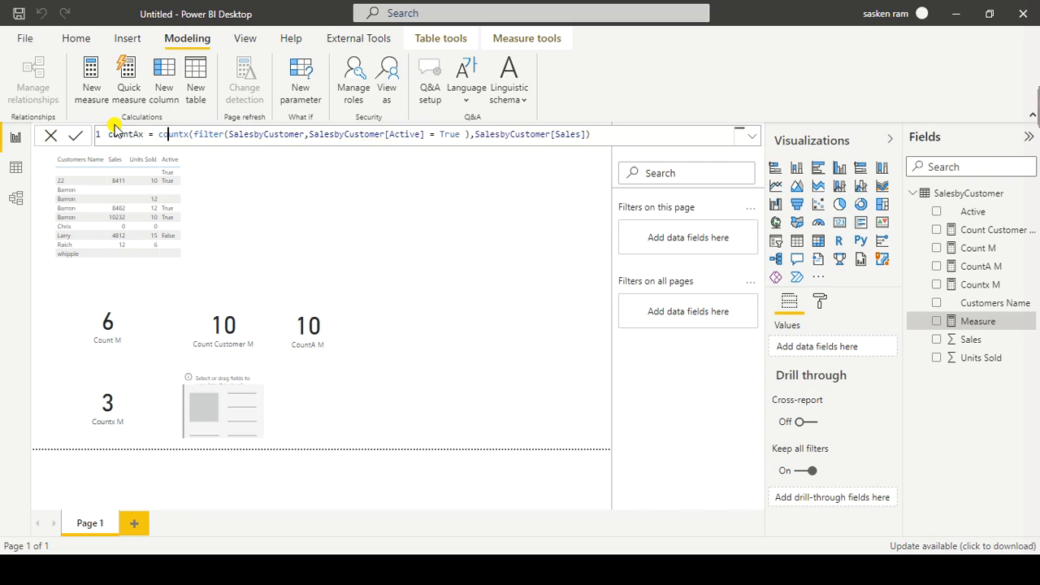
pyautogui.press('Right')
pyautogui.write('a')
pyautogui.press('End')
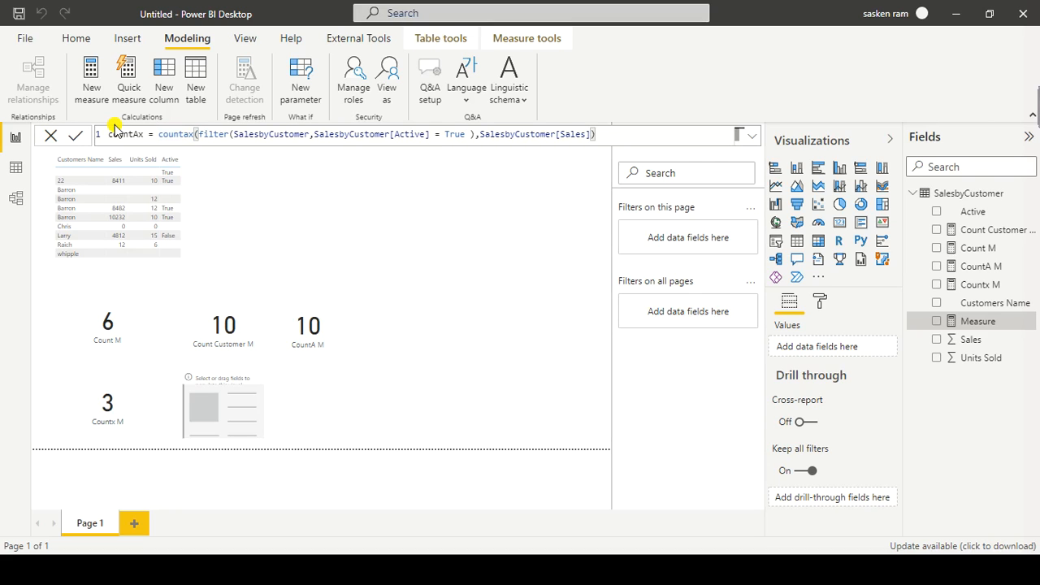
pyautogui.press('Return')
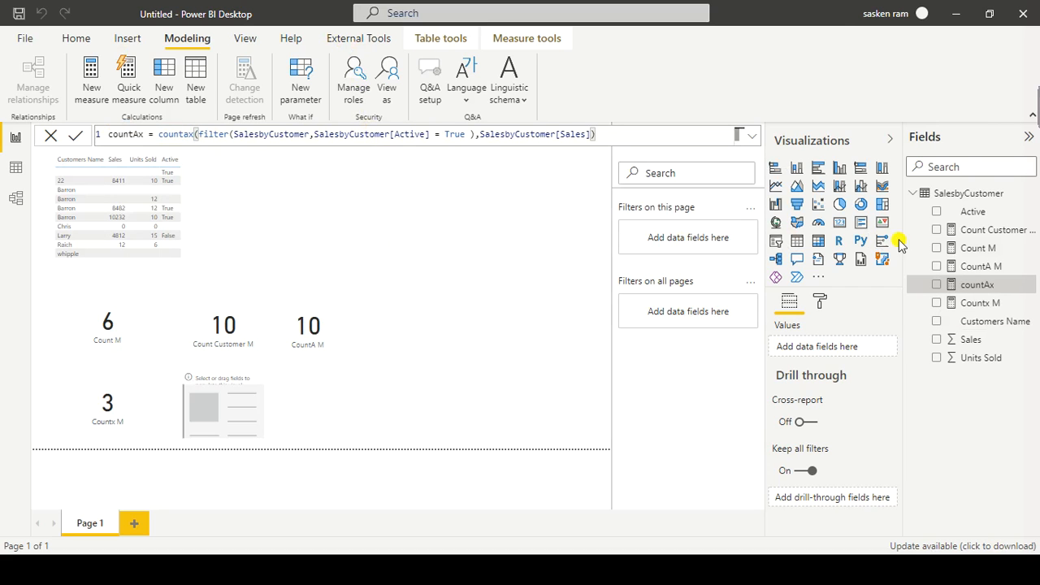
pyautogui.moveTo(970, 288); pyautogui.dragTo(220, 416)
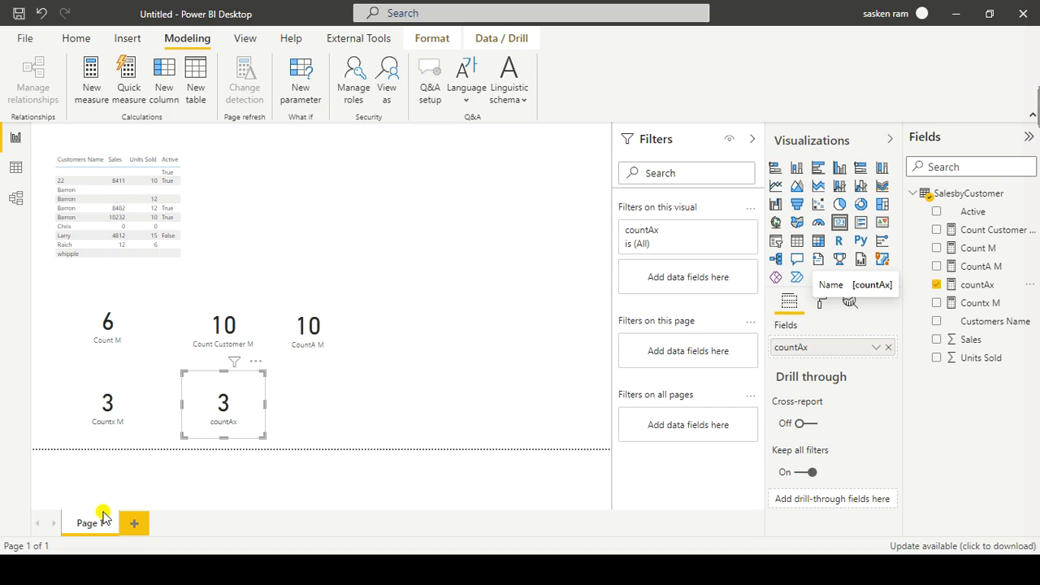
# Step: Copy the whole formula of the Countx M measure and paste it into a new measure
pyautogui.click(127, 416)
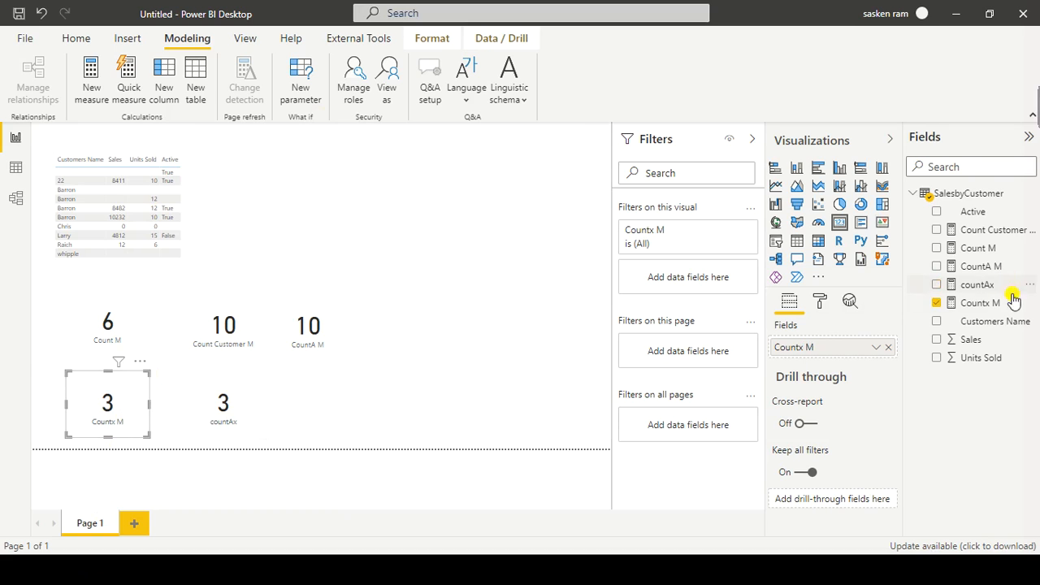
pyautogui.click(987, 302)
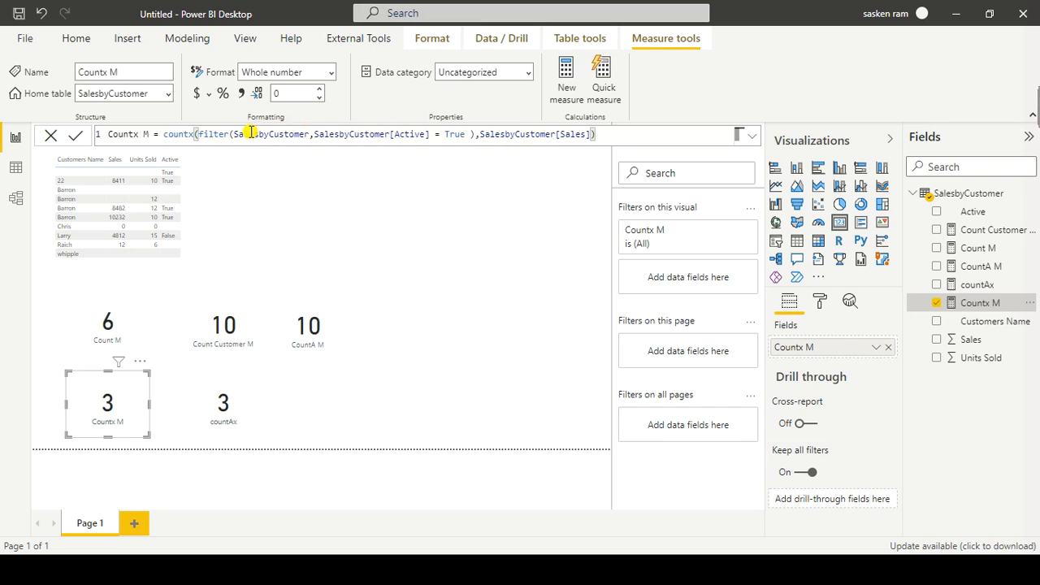
pyautogui.moveTo(606, 140); pyautogui.dragTo(4, 121)
pyautogui.hotkey('ctrl', 'c')
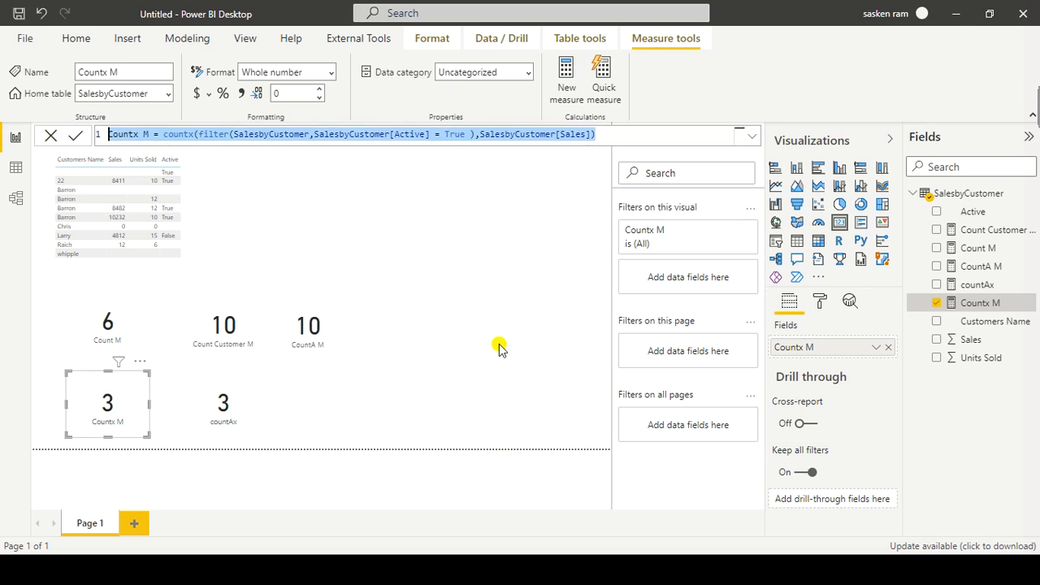
pyautogui.click(426, 261)
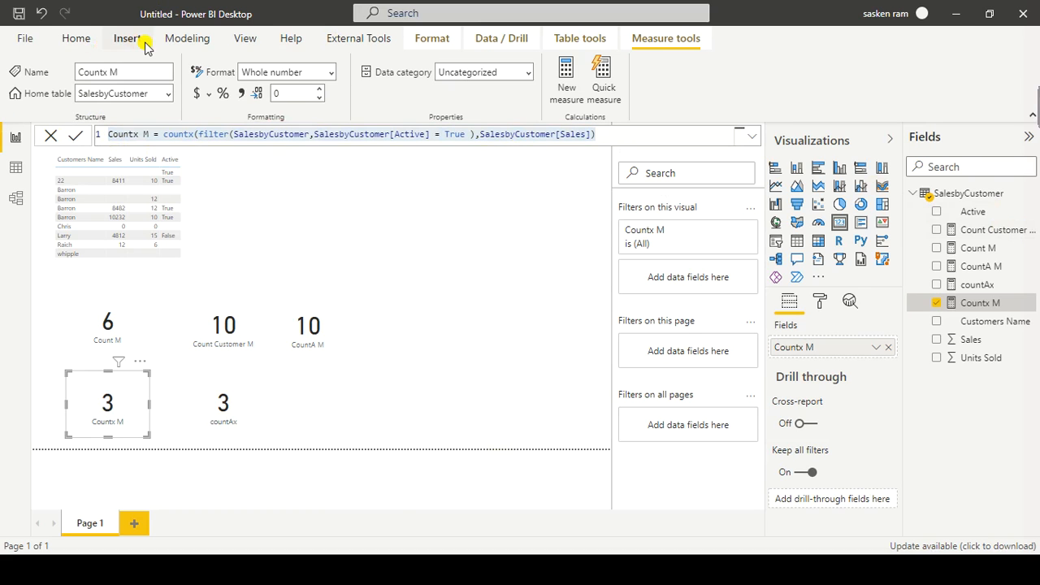
pyautogui.click(179, 38)
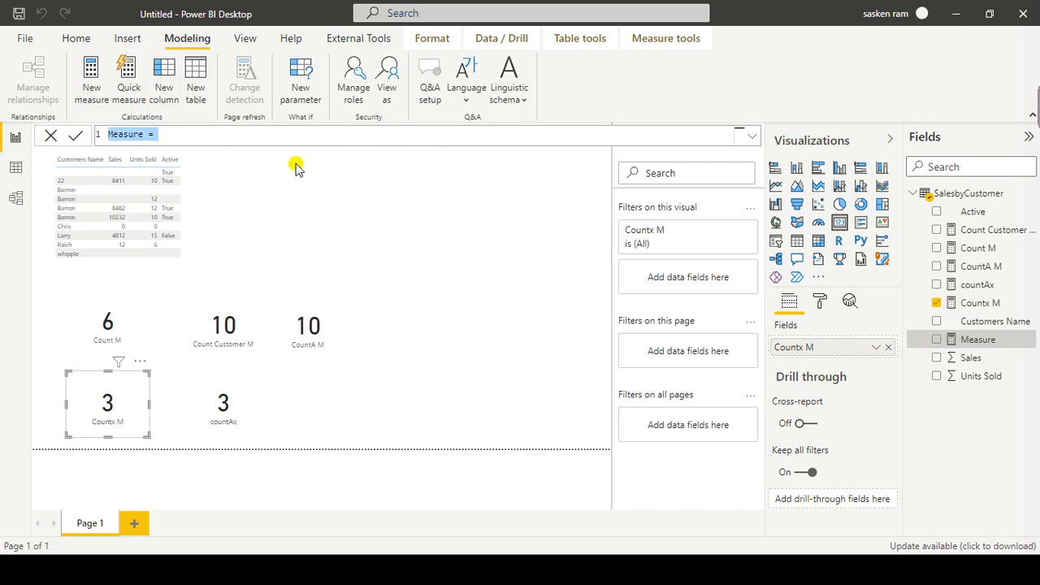
pyautogui.hotkey('ctrl', 'v')
# Step: Change the name in the pasted formula to Countx Boolean M
pyautogui.click(143, 135)
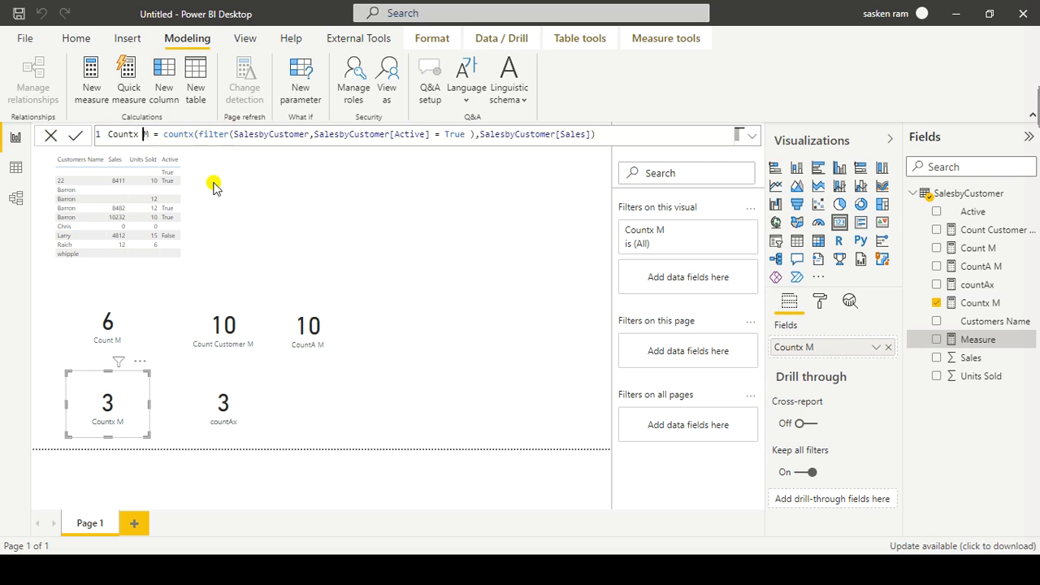
pyautogui.write('Bii=')
pyautogui.write('=')
pyautogui.press('BackSpace')
pyautogui.press('BackSpace')
pyautogui.press('BackSpace')
pyautogui.press('BackSpace')
pyautogui.write('oolean')
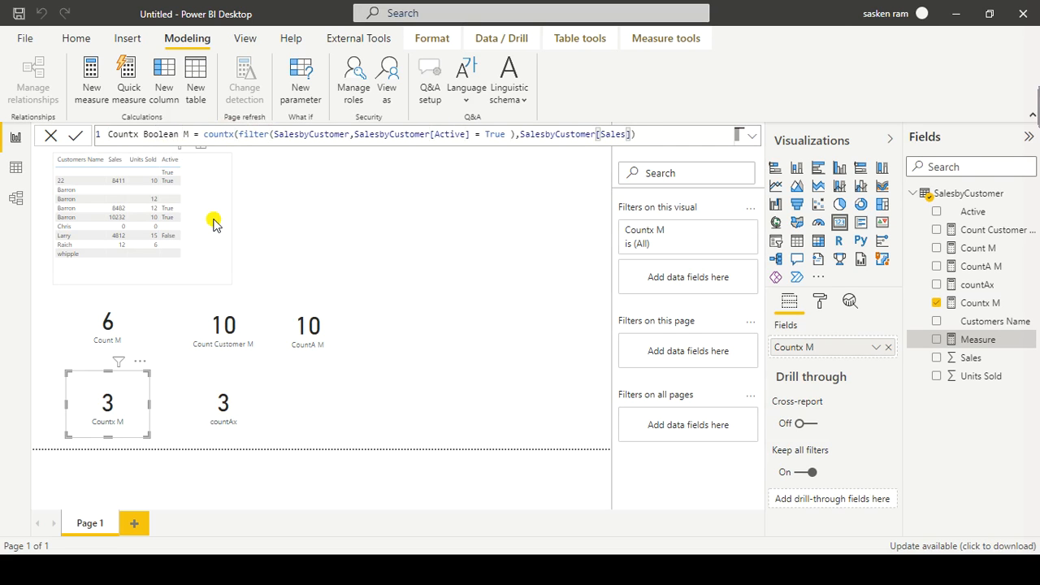
# Step: Replace the Sales column in the countx expression with SalesbyCustomer[Active], commit the measure and deselect everything
pyautogui.hotkey('ctrl', 'shift', 'Left')
pyautogui.write('Active')
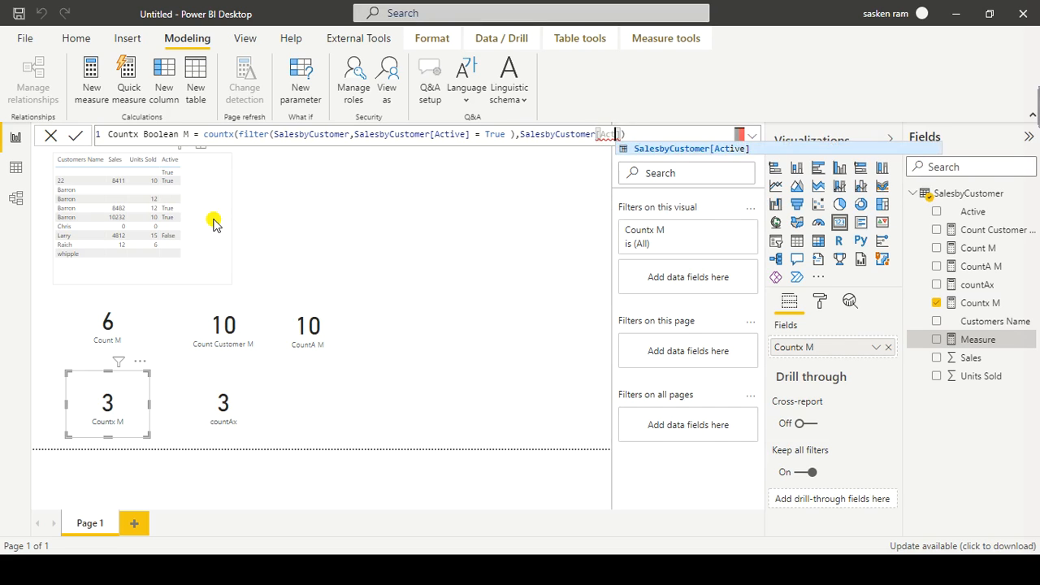
pyautogui.press('Tab')
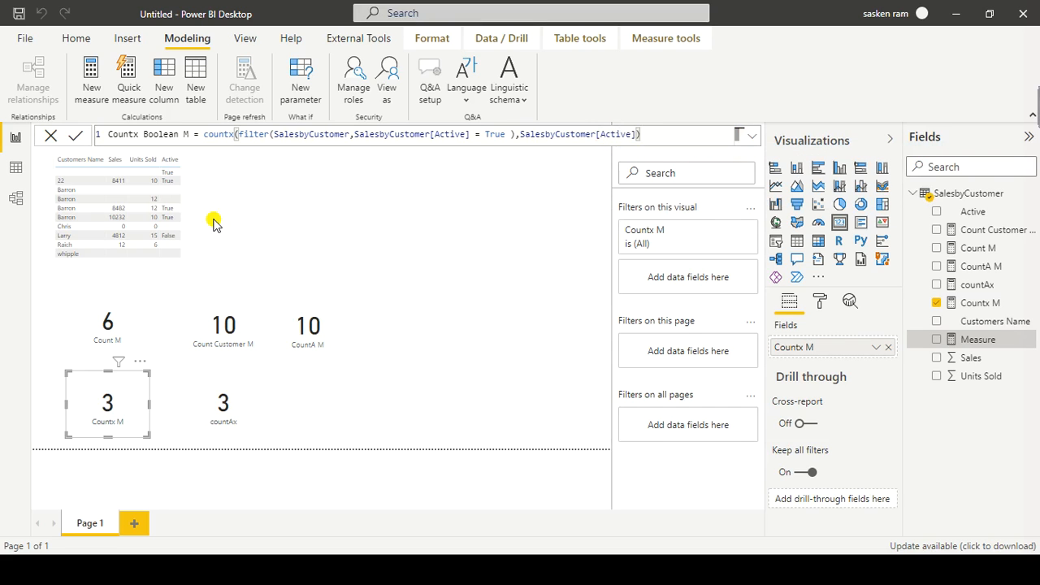
pyautogui.click(216, 224)
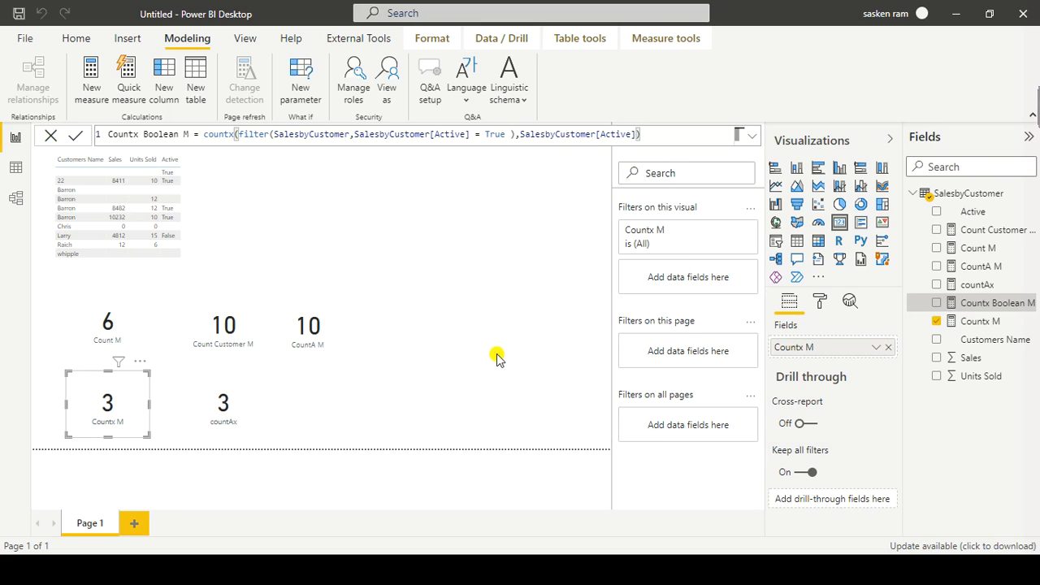
pyautogui.click(546, 333)
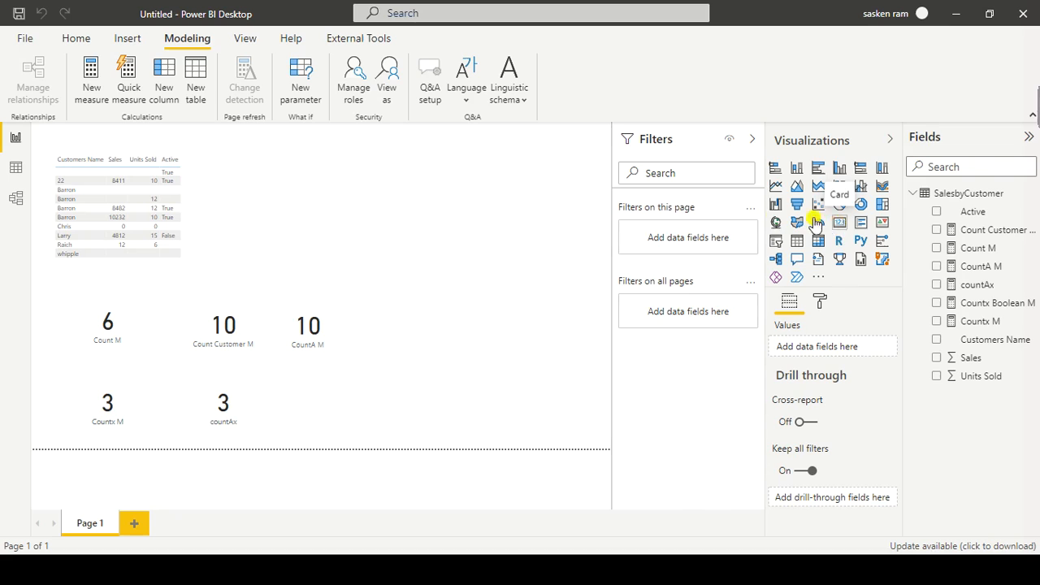
# Step: Show the Countx Boolean M measure in a new card beside the countAx card, and read the card's error details
pyautogui.click(841, 225)
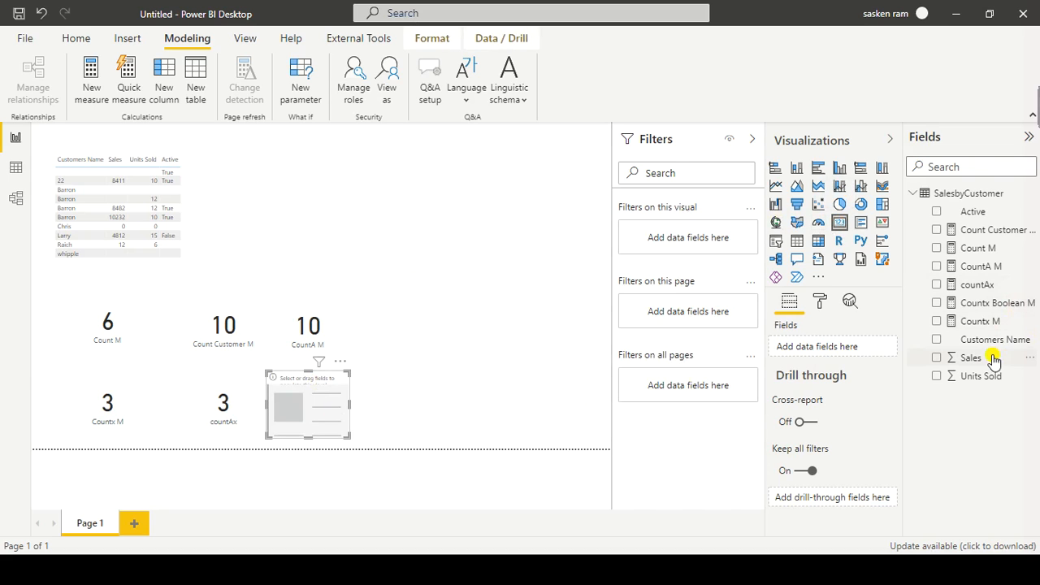
pyautogui.moveTo(968, 309); pyautogui.dragTo(327, 418)
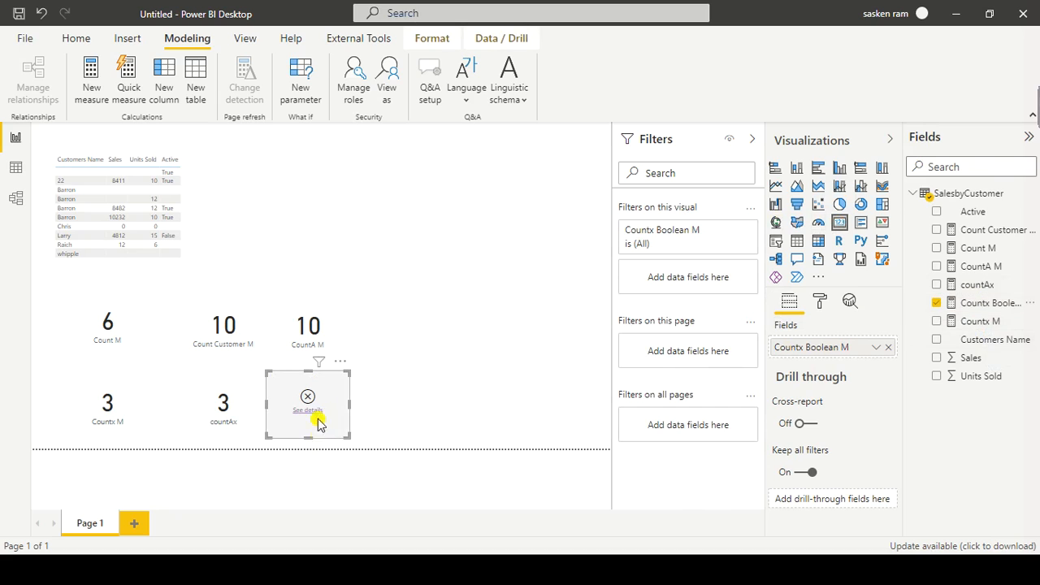
pyautogui.click(308, 415)
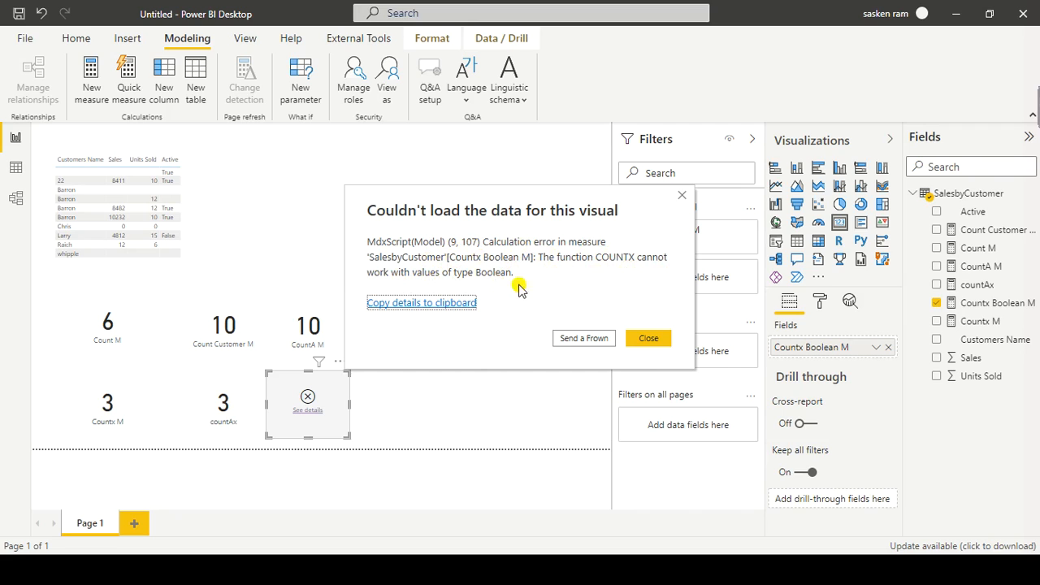
pyautogui.click(650, 339)
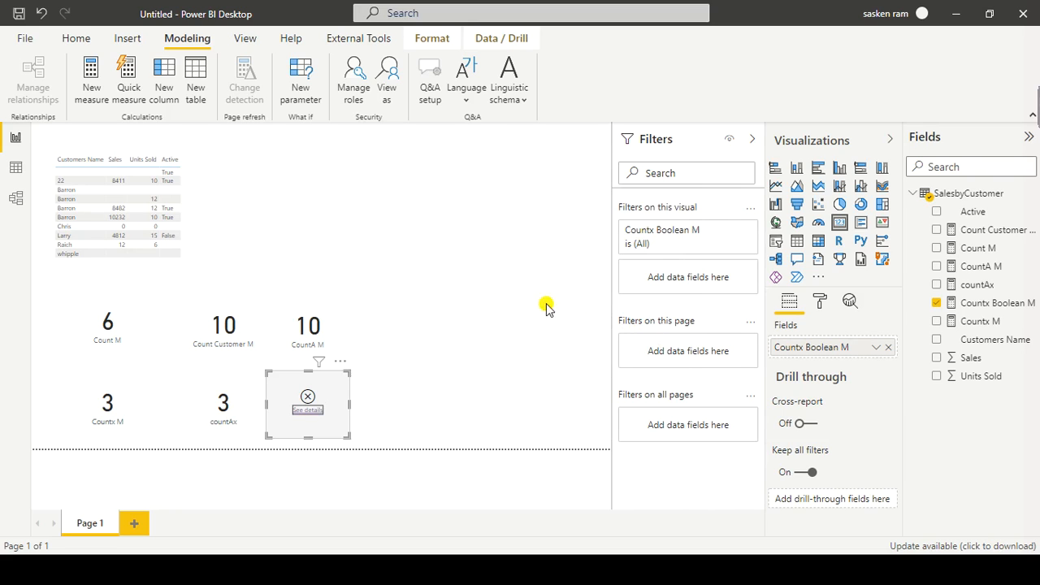
pyautogui.click(476, 345)
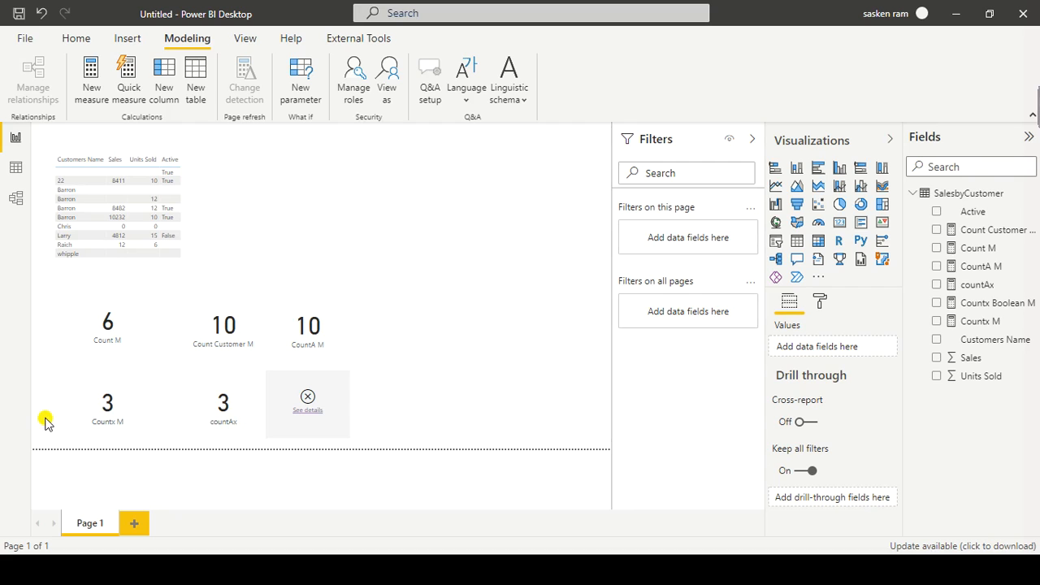
# Step: Change the countax expression of the countAx measure to SalesbyCustomer[Active] and commit the formula
pyautogui.click(251, 416)
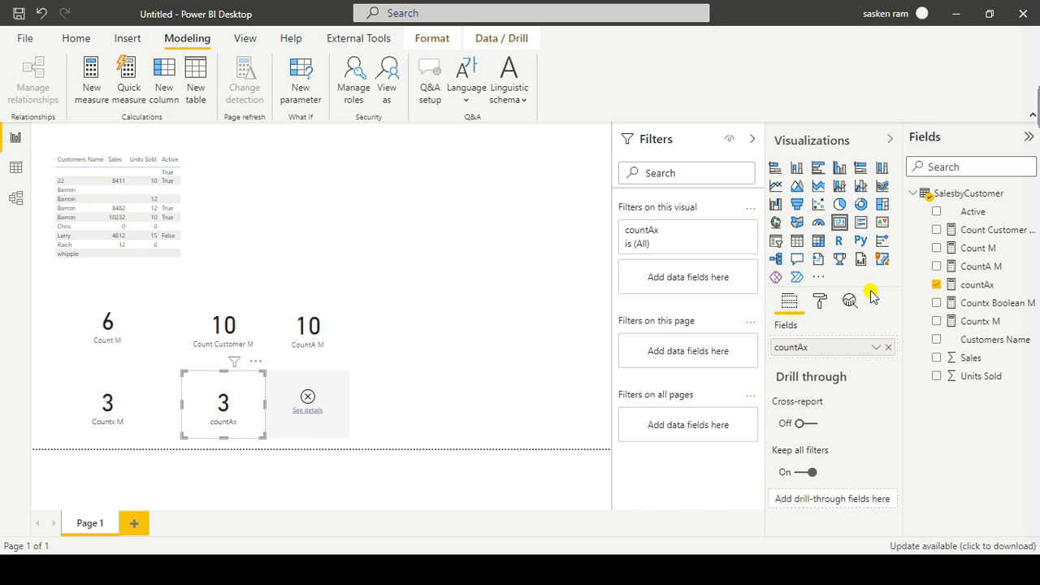
pyautogui.click(958, 294)
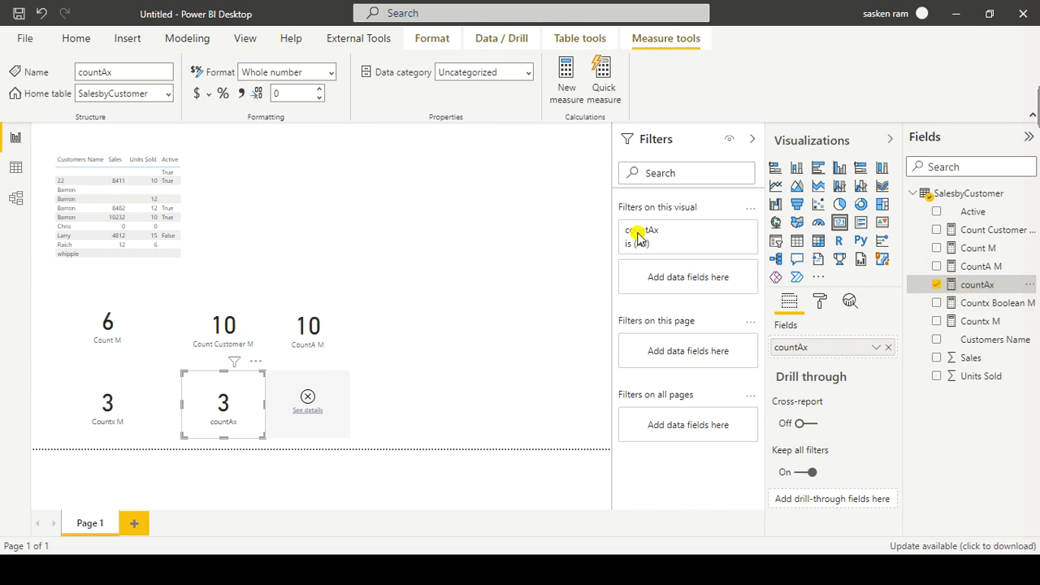
pyautogui.click(560, 135)
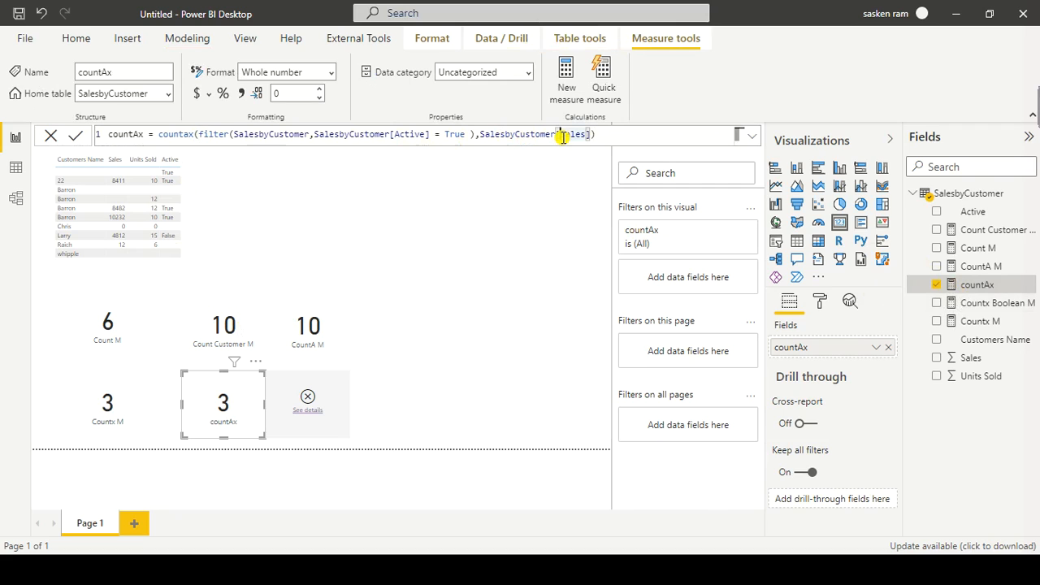
pyautogui.write('Activ')
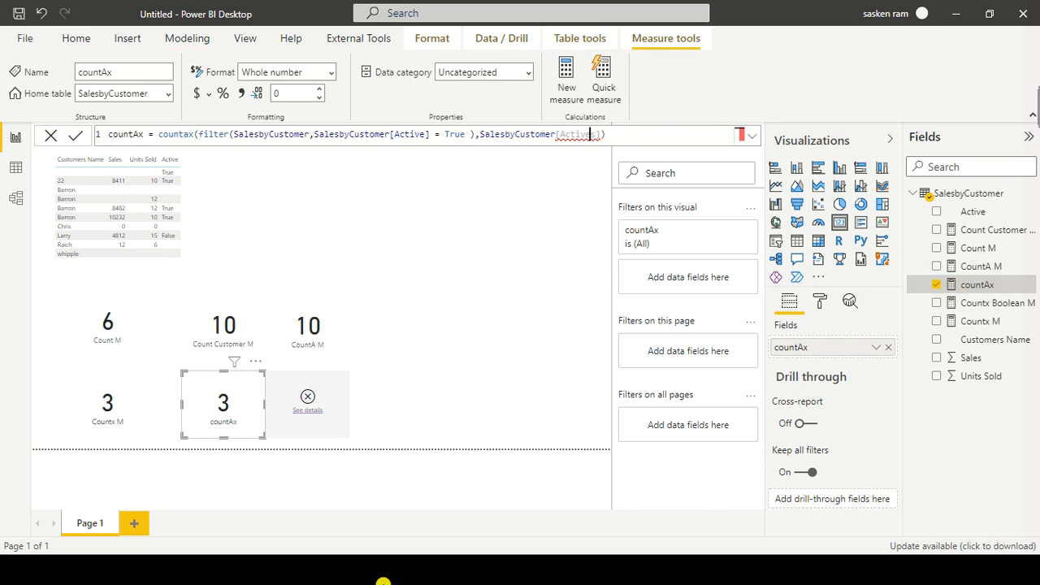
pyautogui.press('Delete')
pyautogui.press('End')
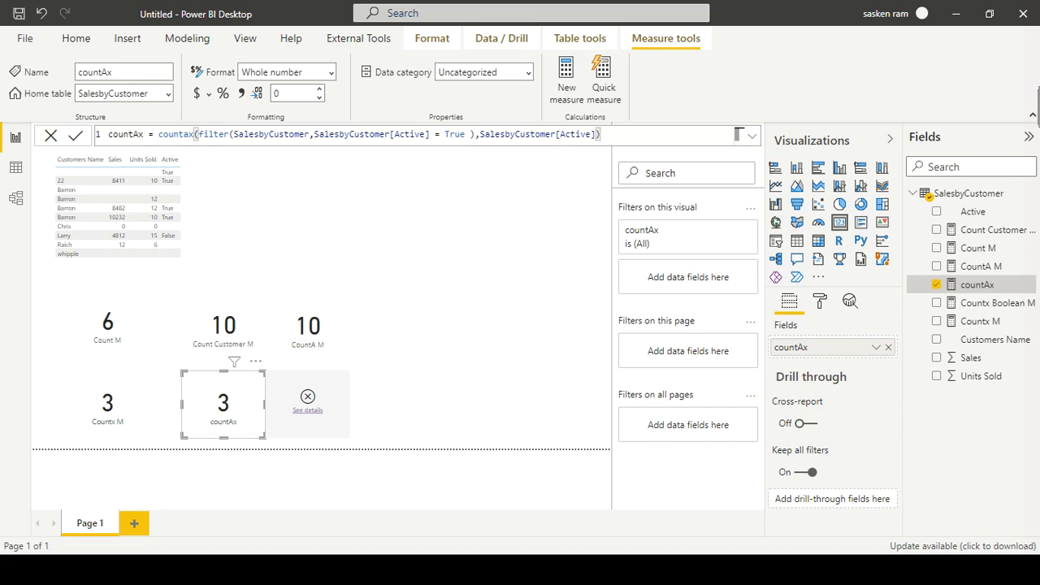
pyautogui.click(559, 134)
pyautogui.click(602, 134)
pyautogui.press('Return')
pyautogui.click(479, 134)
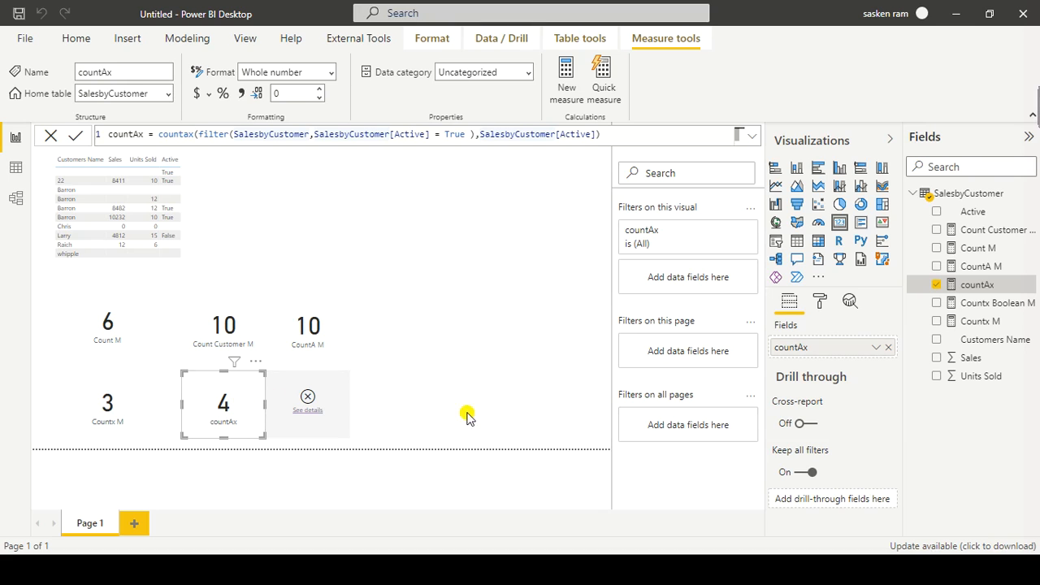
# Step: Remove the Countx Boolean M card and add an empty table visual in its place
pyautogui.rightClick(343, 366)
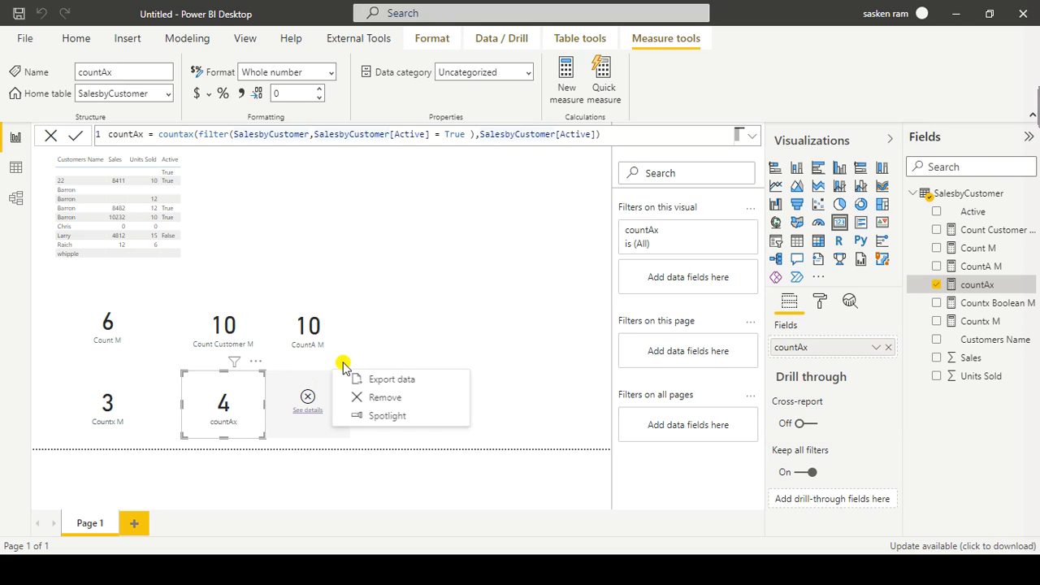
pyautogui.click(363, 404)
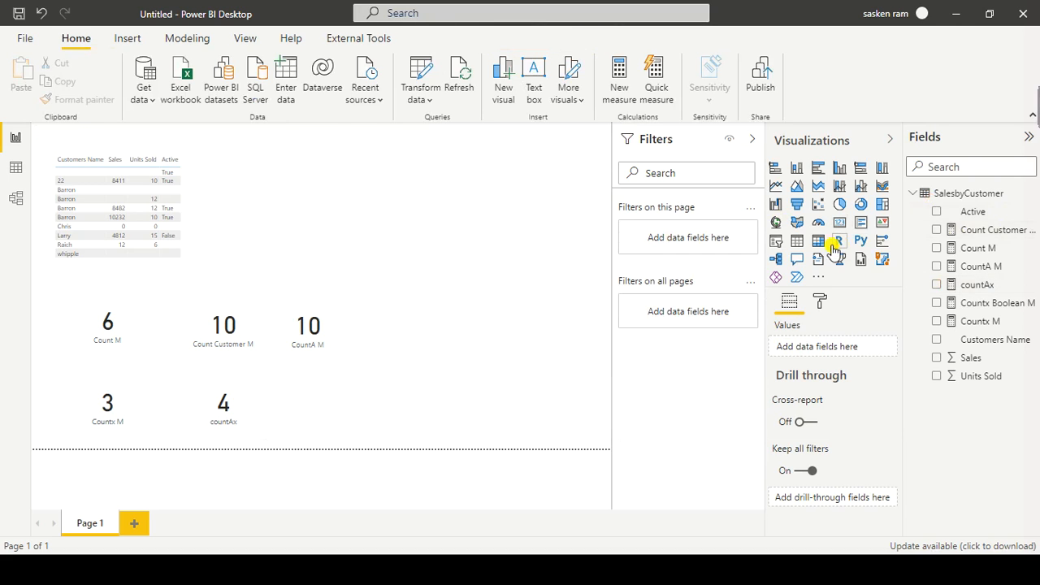
pyautogui.click(799, 243)
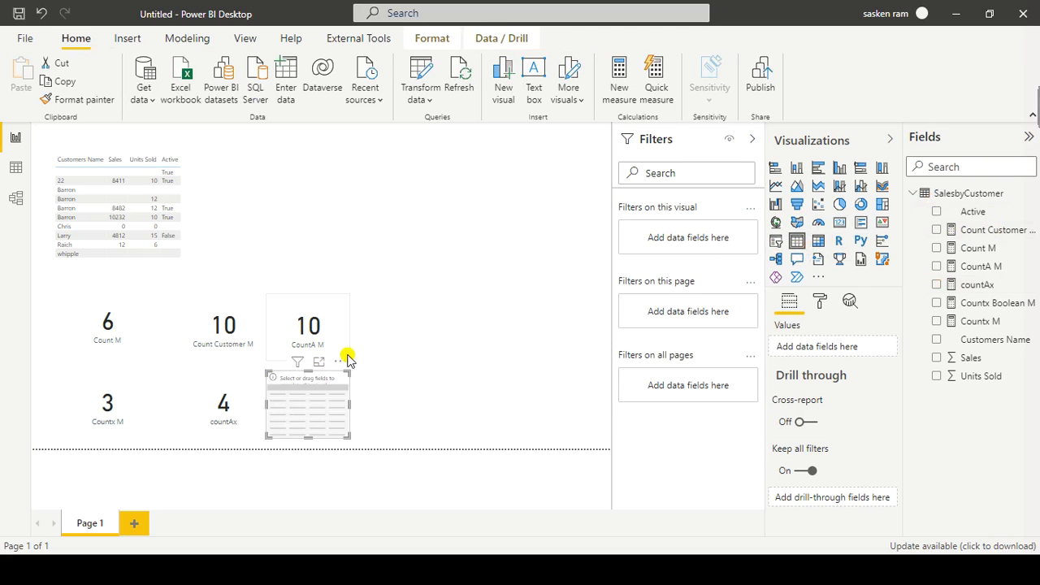
pyautogui.click(445, 289)
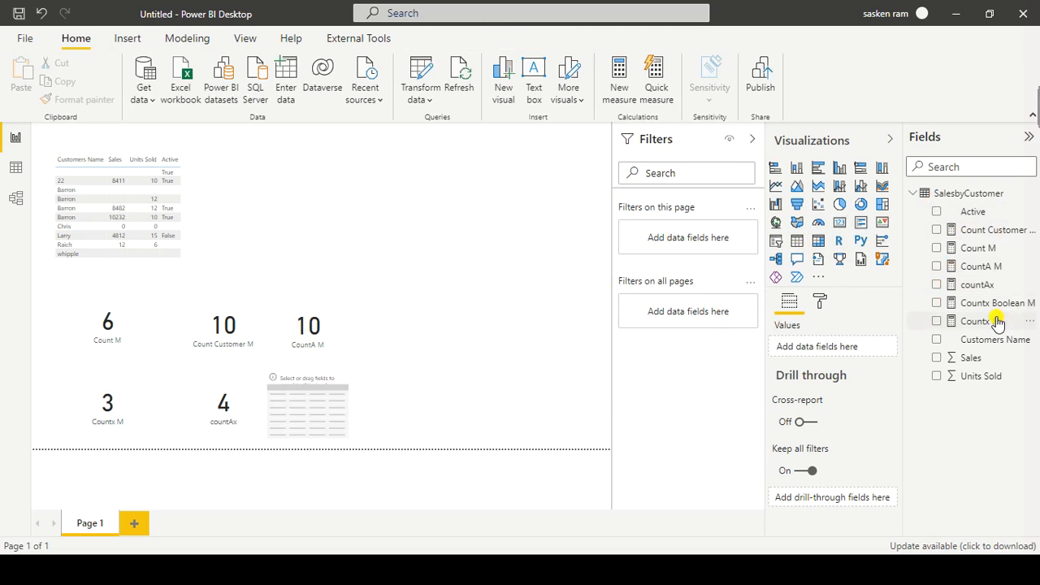
# Step: Create a new measure from a copy of the countAx formula and name it count Blank M
pyautogui.click(975, 285)
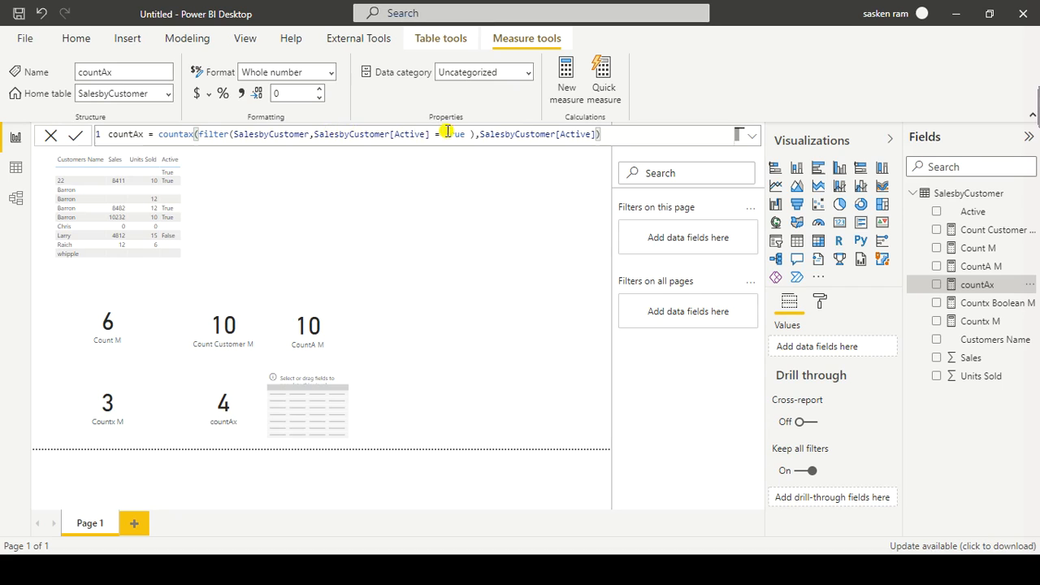
pyautogui.tripleClick(484, 134)
pyautogui.hotkey('ctrl', 'c')
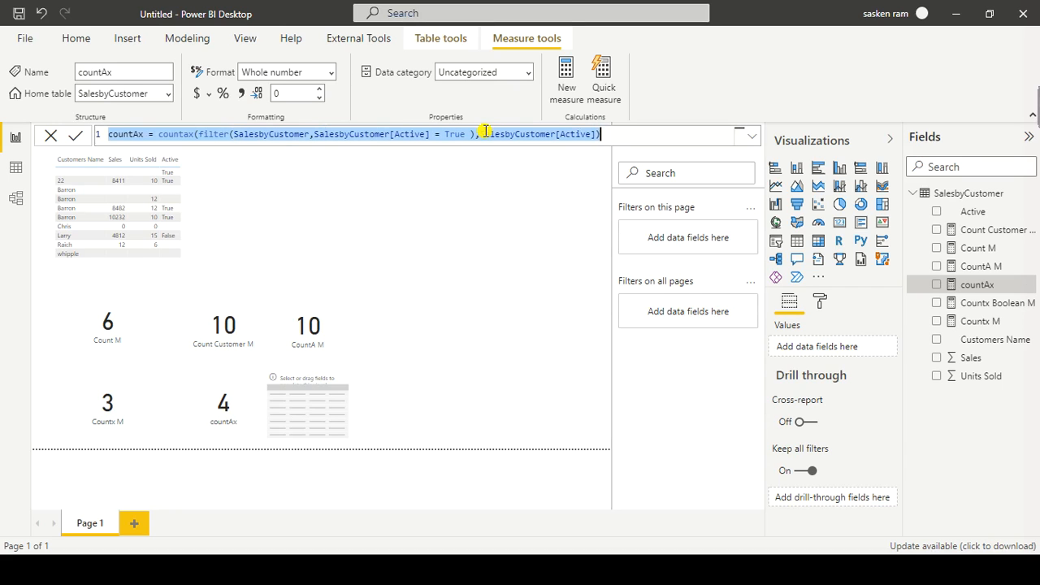
pyautogui.click(184, 41)
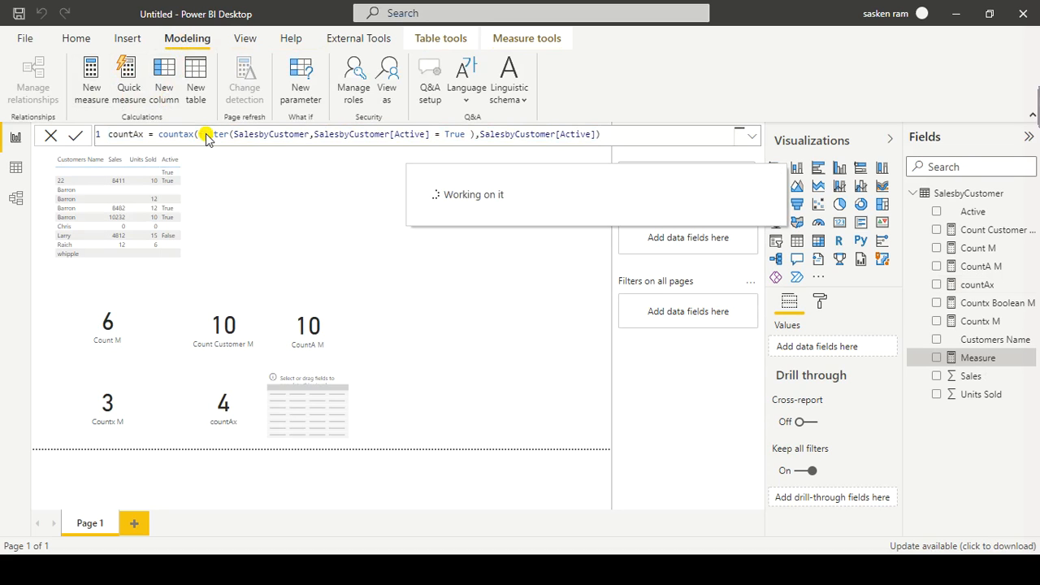
pyautogui.hotkey('ctrl', 'v')
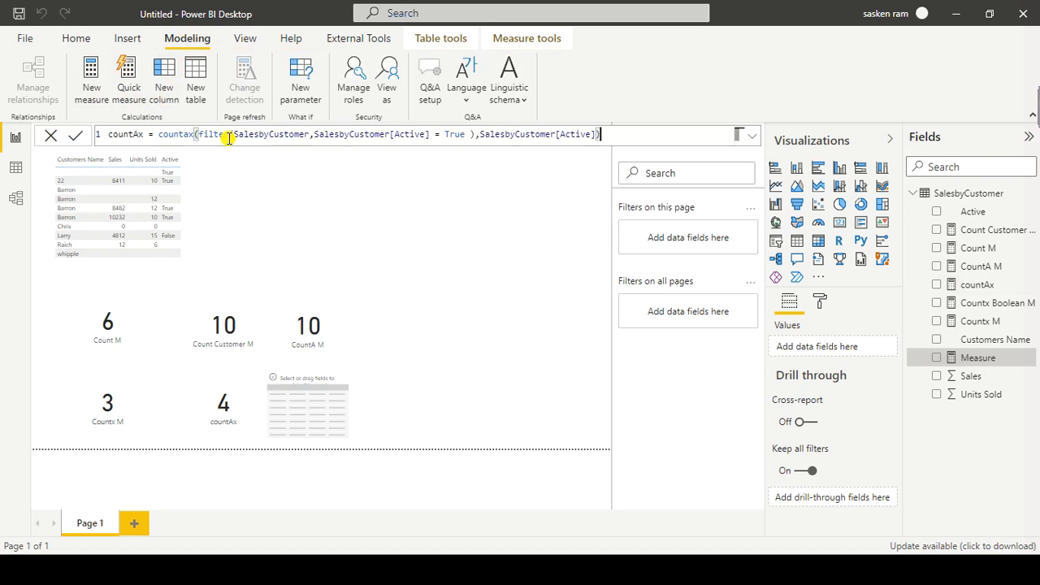
pyautogui.moveTo(151, 134); pyautogui.dragTo(61, 136)
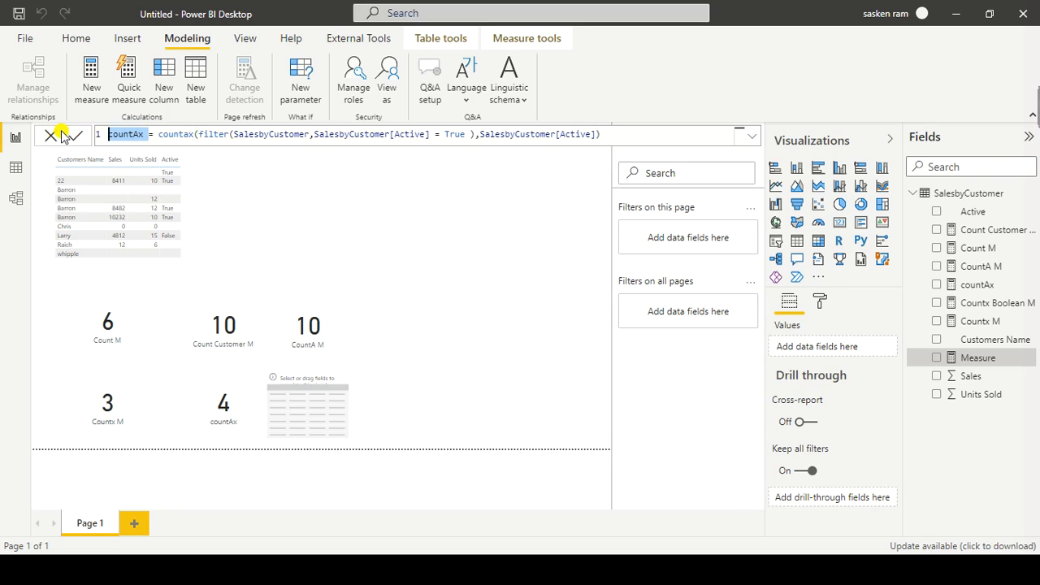
pyautogui.write('count')
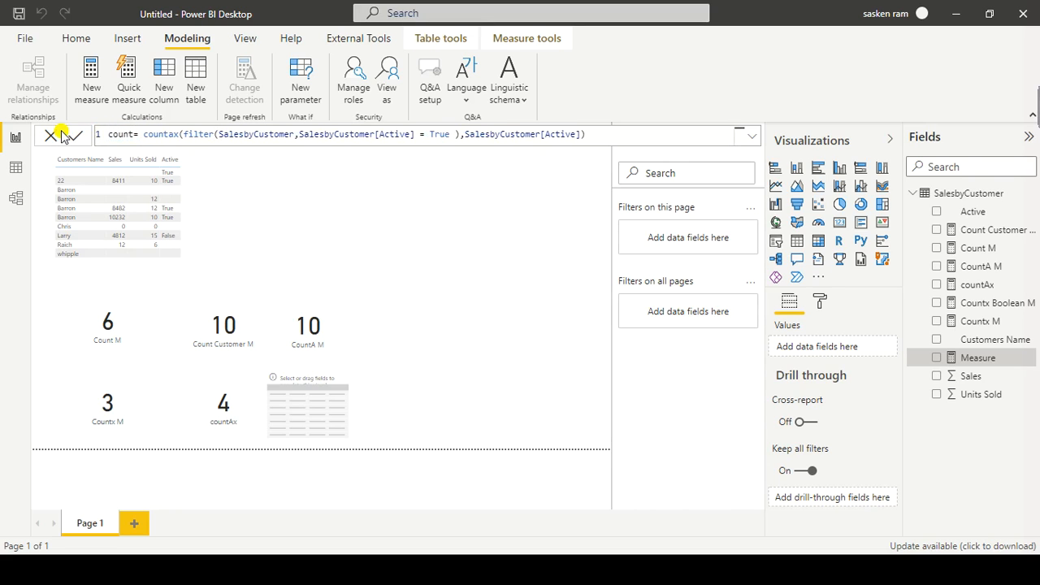
pyautogui.write(' Blank ')
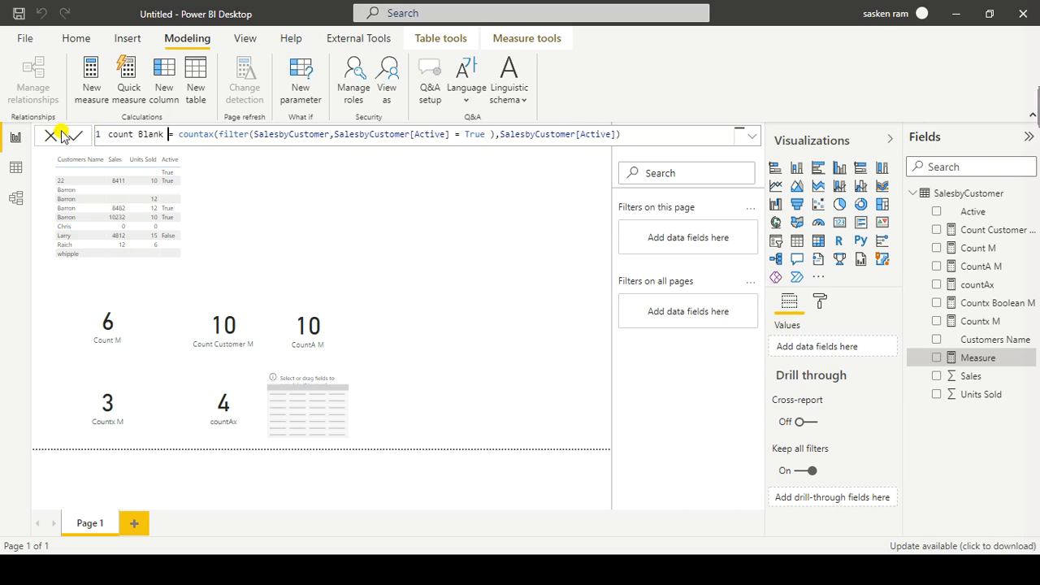
pyautogui.write('M')
# Step: Replace the countax function in the count Blank M formula with COUNTBLANK and clear its arguments
pyautogui.hotkey('ctrl', 'shift', 'Left')
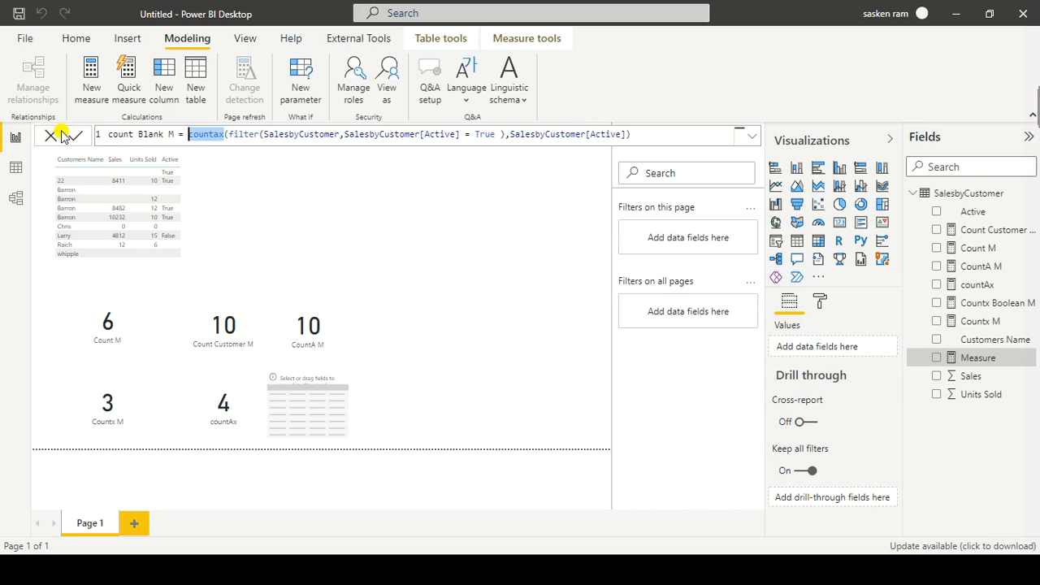
pyautogui.write('count')
pyautogui.write('b')
pyautogui.press('Tab')
pyautogui.press('Escape')
pyautogui.hotkey('ctrl', 'shift', 'Right')
pyautogui.hotkey('ctrl', 'shift', 'Right')
pyautogui.hotkey('ctrl', 'shift', 'Right')
pyautogui.hotkey('ctrl', 'shift', 'Right')
pyautogui.hotkey('ctrl', 'shift', 'Right')
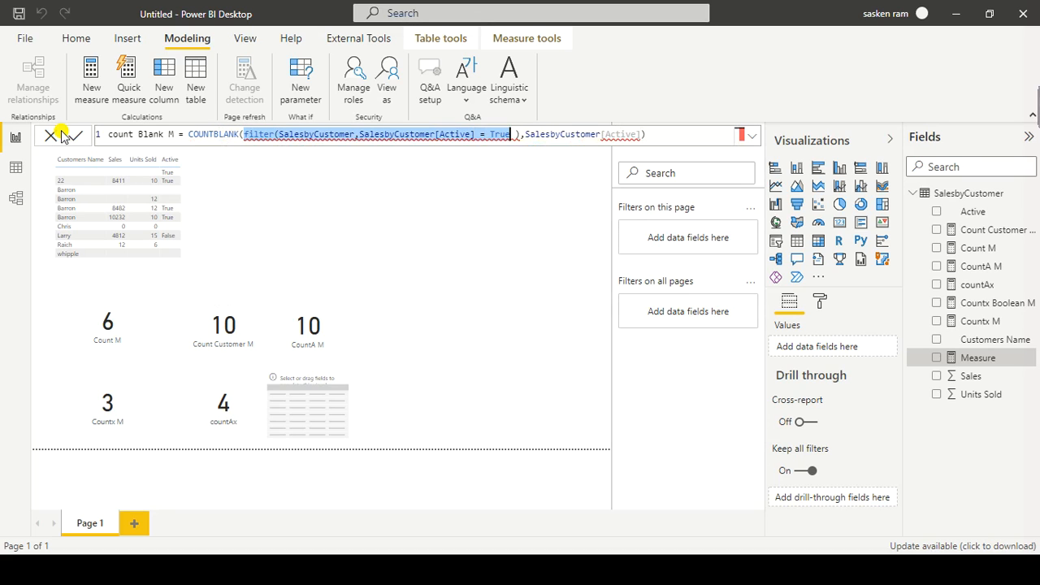
pyautogui.hotkey('ctrl', 'shift', 'Right')
pyautogui.hotkey('ctrl', 'shift', 'Right')
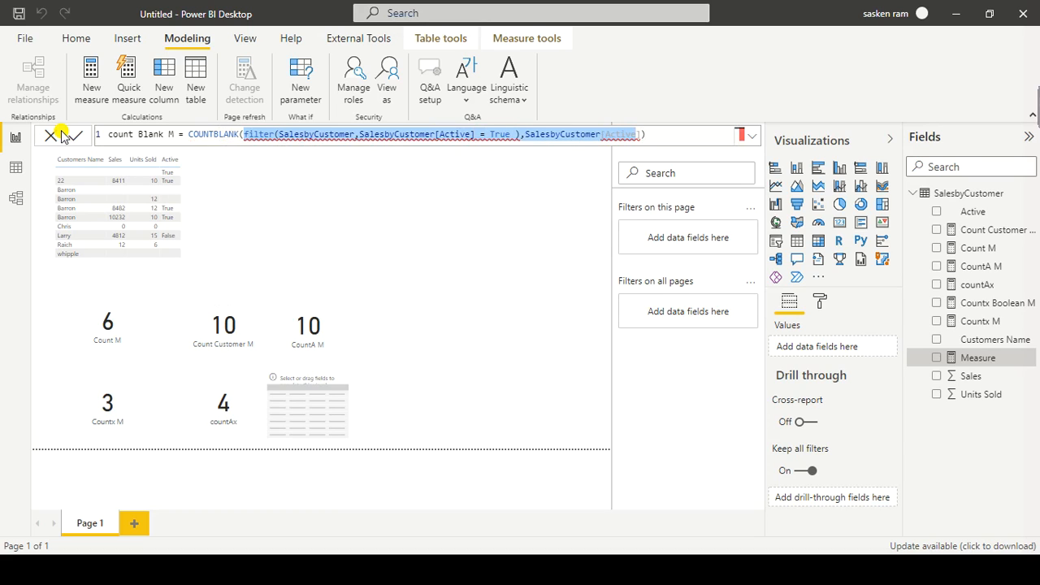
pyautogui.press('Delete')
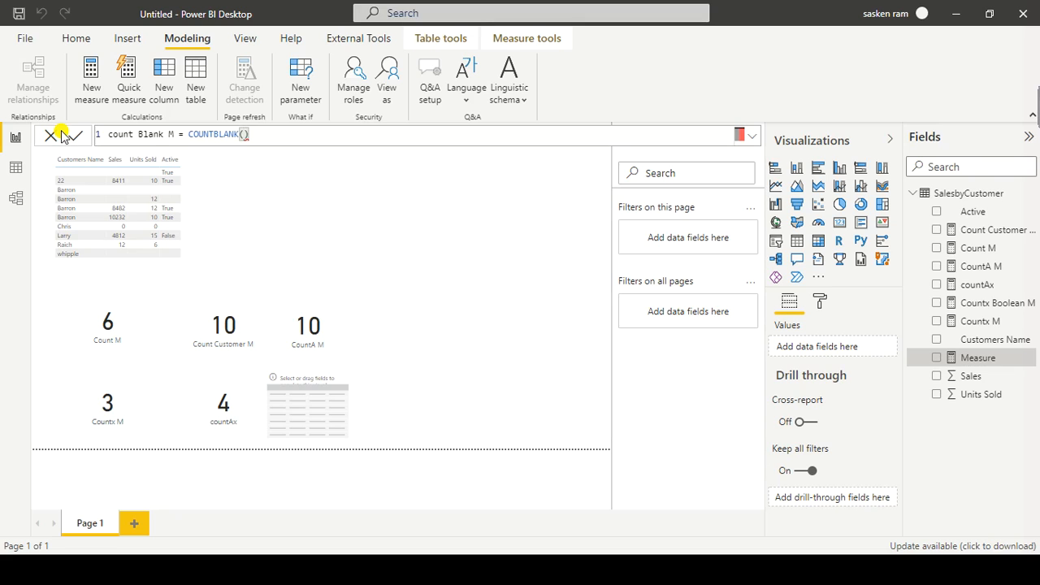
# Step: Set the COUNTBLANK argument to SalesbyCustomer[Customers Name], copy the whole formula and commit the measure
pyautogui.write('cus')
pyautogui.press('Down')
pyautogui.press('Up')
pyautogui.press('Tab')
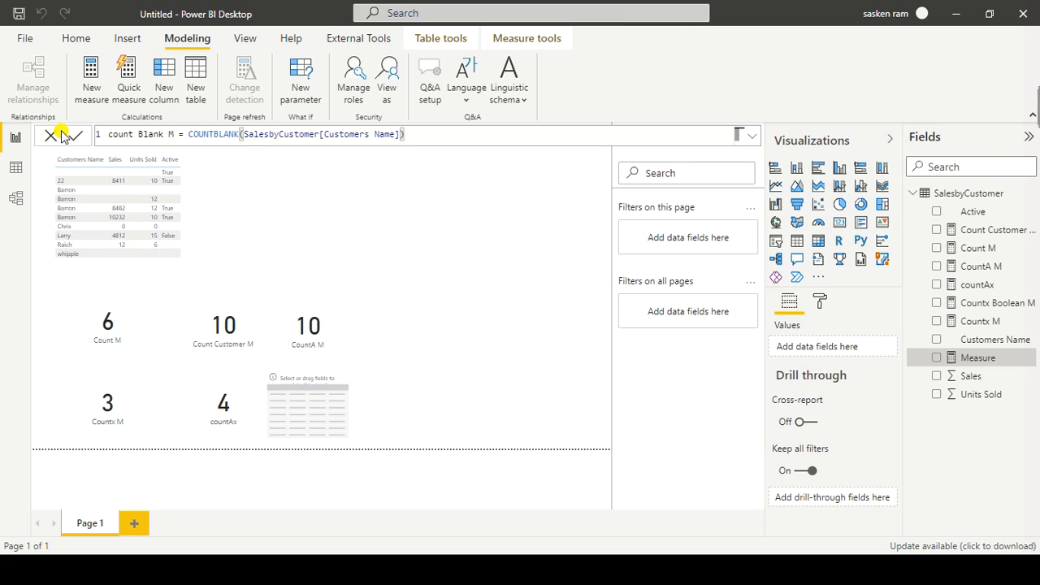
pyautogui.hotkey('ctrl', 'a')
pyautogui.hotkey('ctrl', 'c')
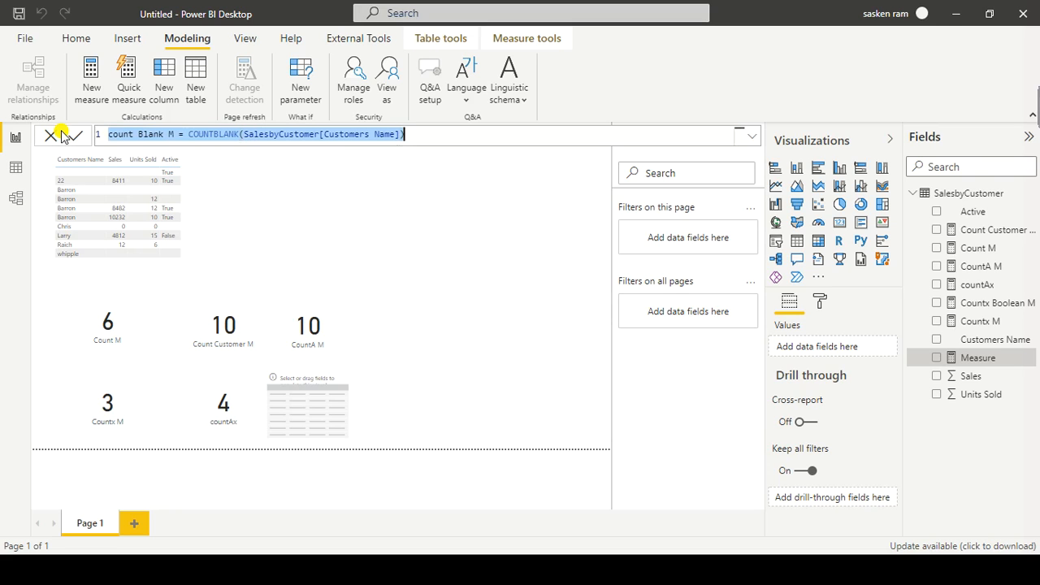
pyautogui.press('Return')
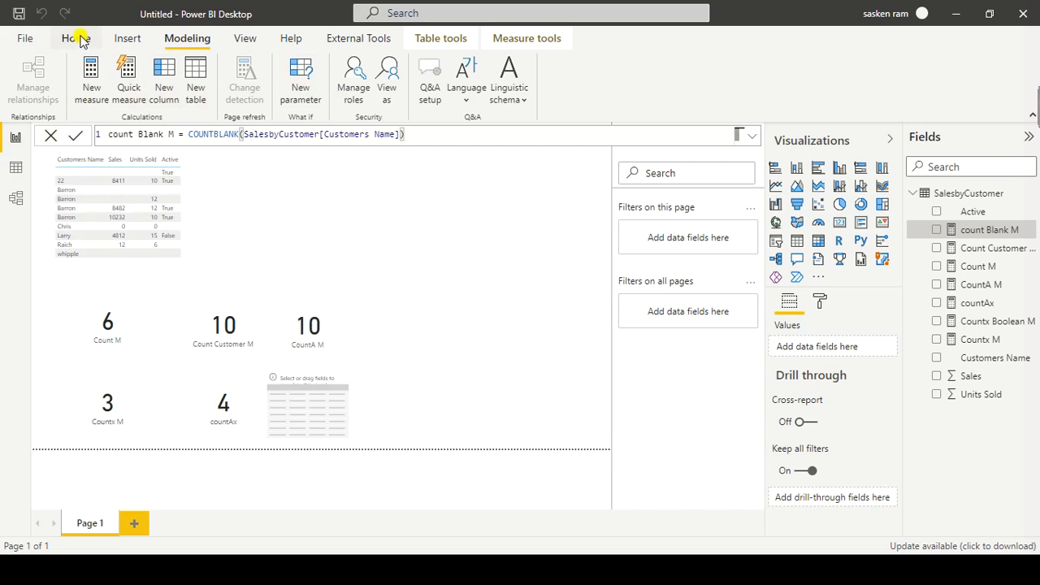
# Step: Create another measure from the copied count Blank M formula and rename it count rows M
pyautogui.click(92, 89)
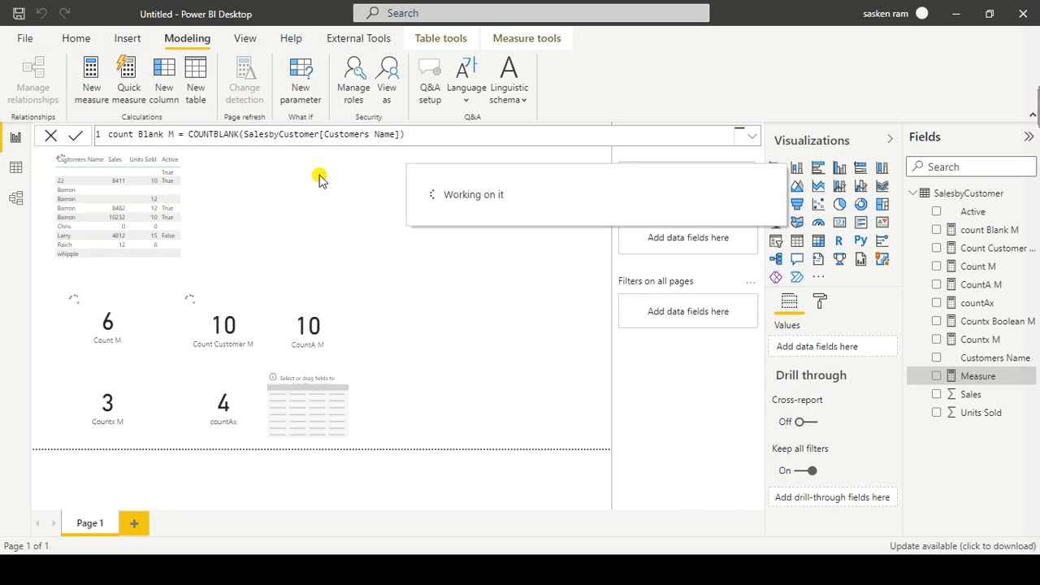
pyautogui.hotkey('ctrl', 'v')
pyautogui.click(150, 134)
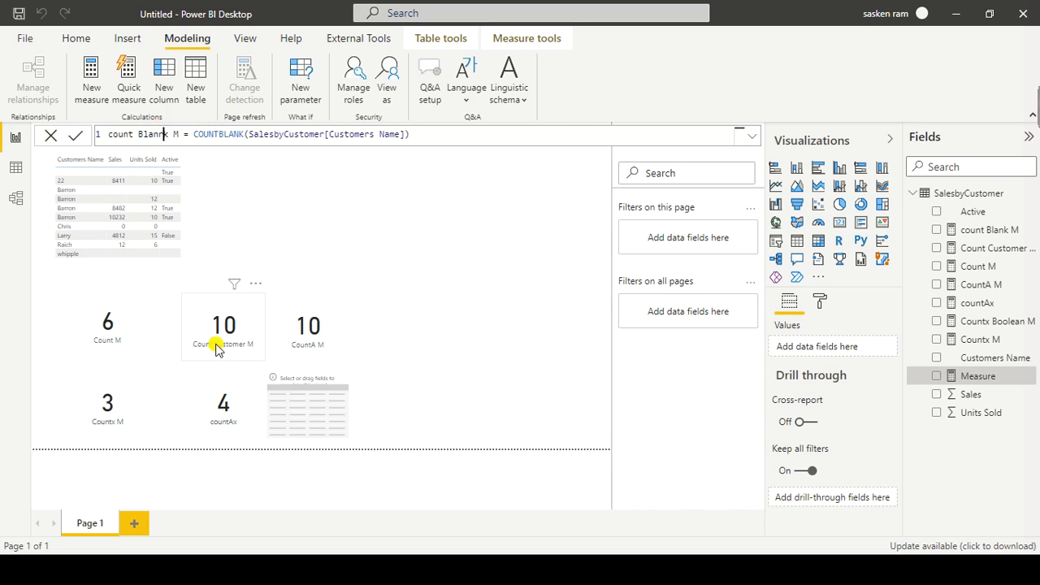
pyautogui.press('BackSpace')
pyautogui.press('BackSpace')
pyautogui.press('BackSpace')
pyautogui.press('BackSpace')
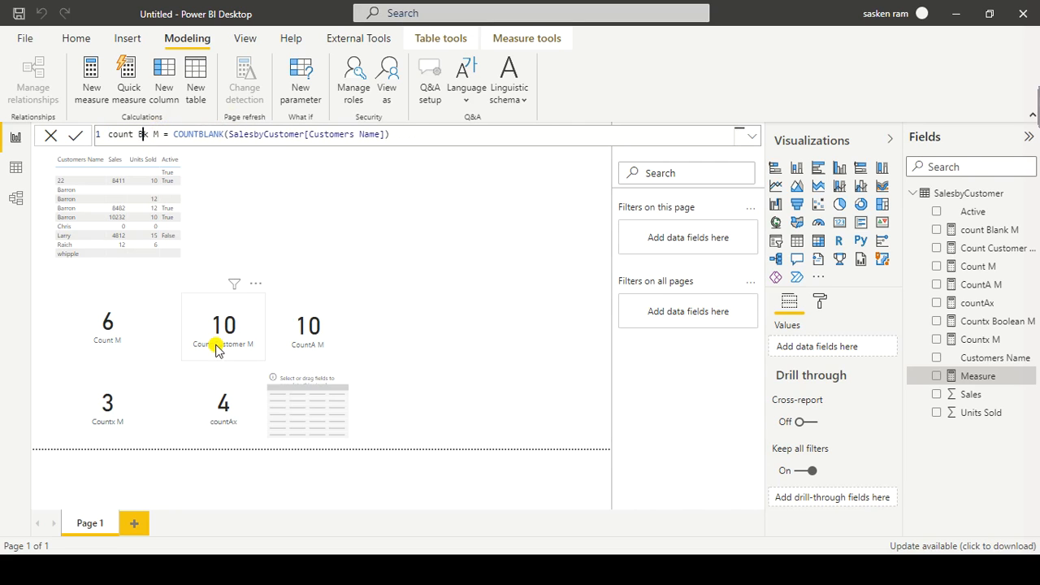
pyautogui.write('ros')
pyautogui.press('BackSpace')
pyautogui.write('ws')
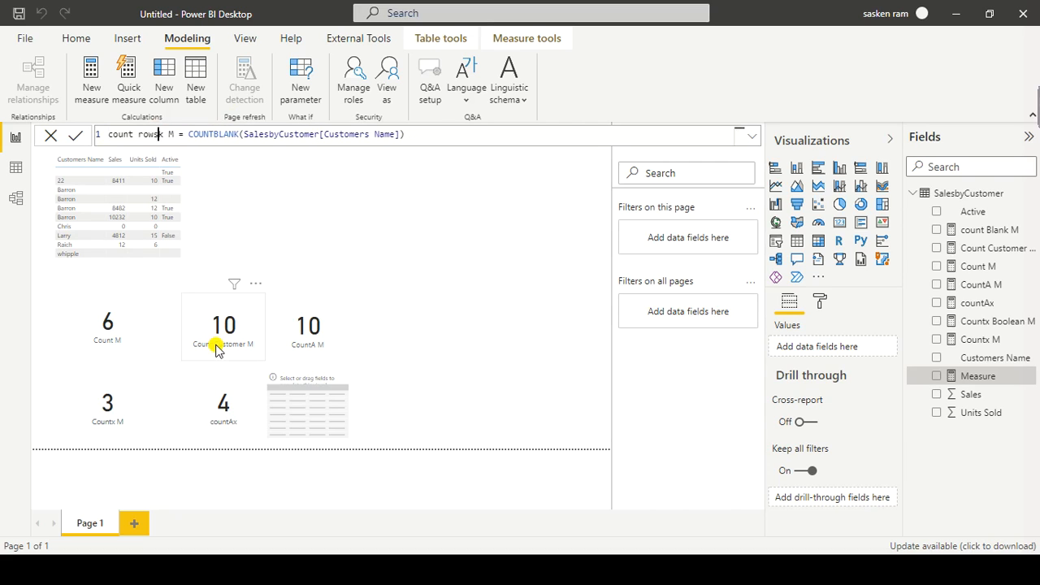
pyautogui.press('Delete')
pyautogui.press('Delete')
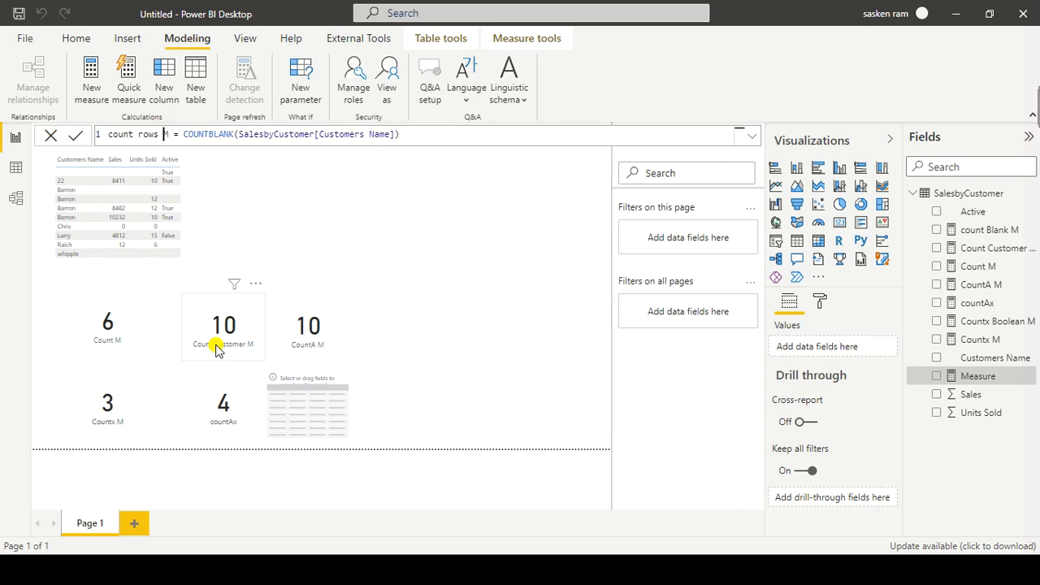
# Step: Replace the COUNTBLANK function in the count rows M formula with COUNTROWS
pyautogui.hotkey('ctrl', 'shift', 'Right')
pyautogui.write('cuon')
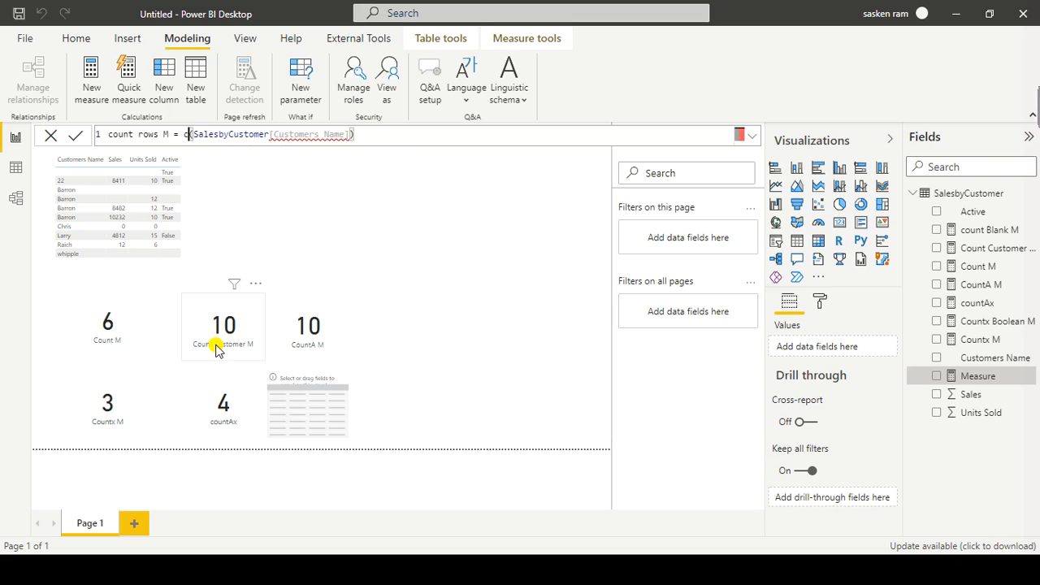
pyautogui.press('BackSpace')
pyautogui.press('BackSpace')
pyautogui.press('BackSpace')
pyautogui.write('ountrows')
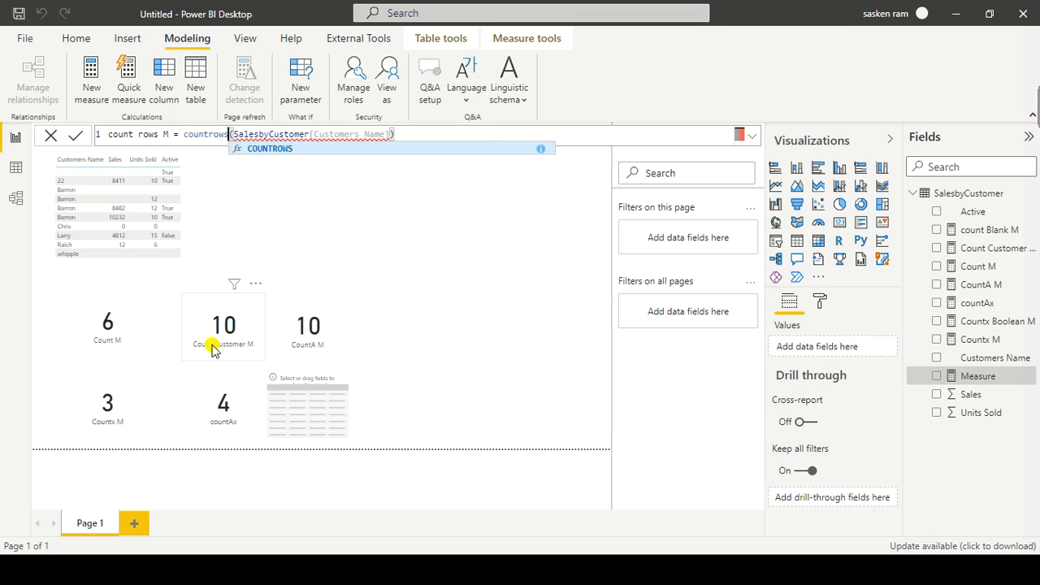
pyautogui.press('Tab')
# Step: Remove the [Customers Name] column so COUNTROWS takes only the SalesbyCustomer table, and commit the measure
pyautogui.hotkey('ctrl', 'Right')
pyautogui.hotkey('ctrl', 'Right')
pyautogui.hotkey('ctrl', 'Left')
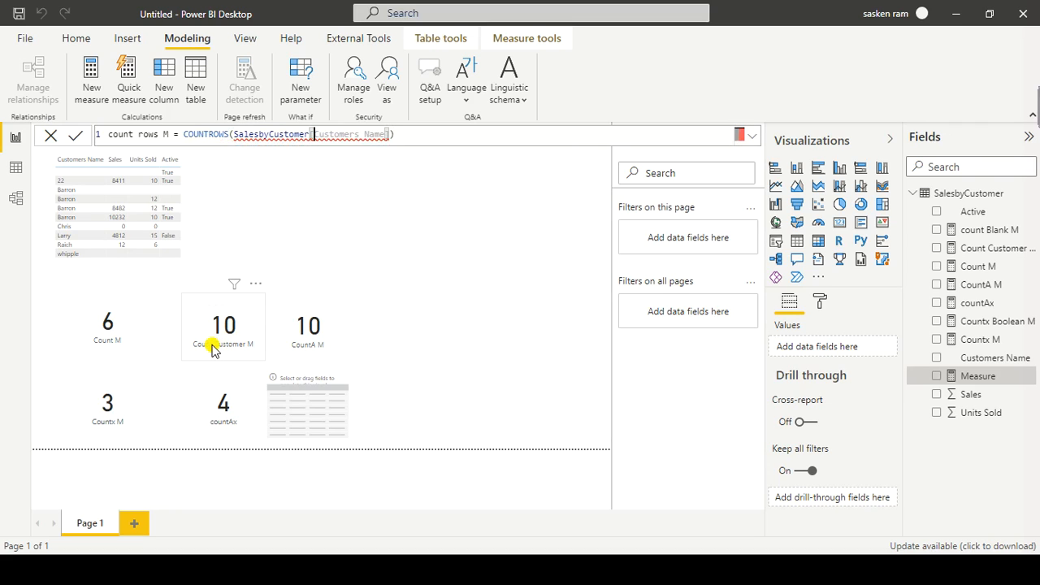
pyautogui.hotkey('ctrl', 'shift', 'Right')
pyautogui.hotkey('ctrl', 'shift', 'Right')
pyautogui.press('BackSpace')
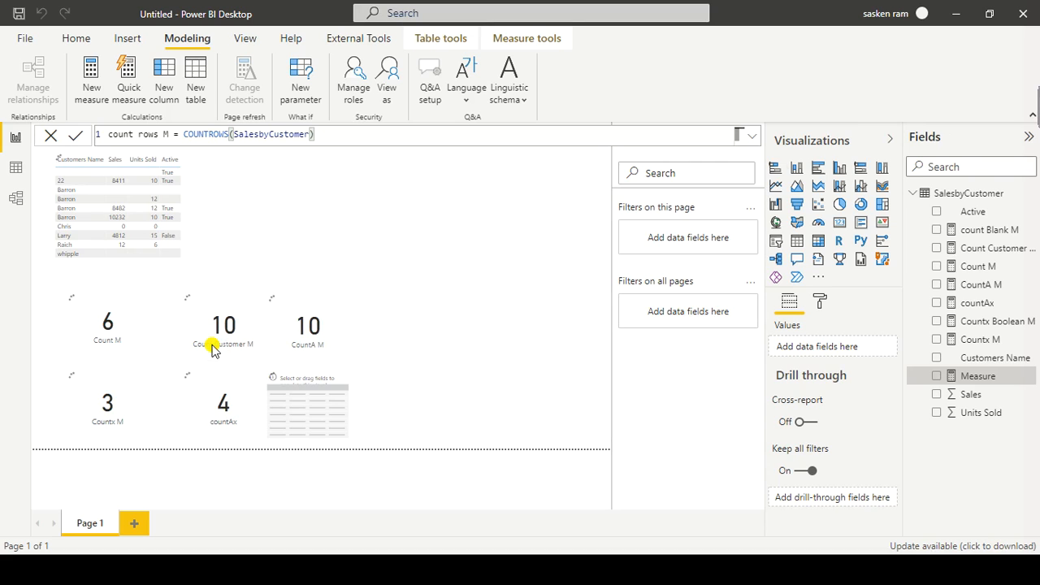
pyautogui.press('Return')
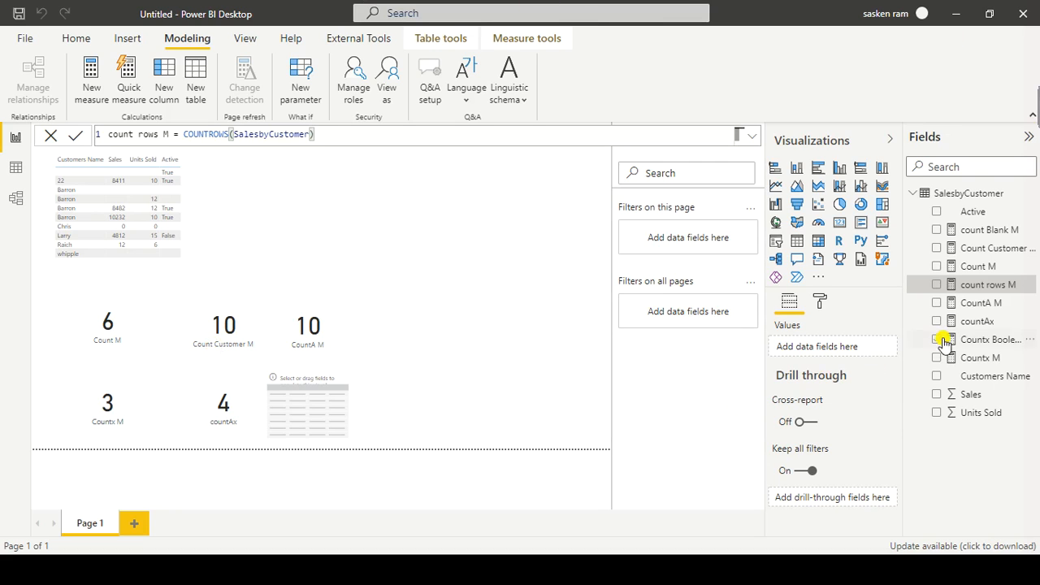
# Step: Show count rows M in the empty table visual and count Blank M in a new, shrunken card to its right
pyautogui.moveTo(972, 284); pyautogui.dragTo(315, 418)
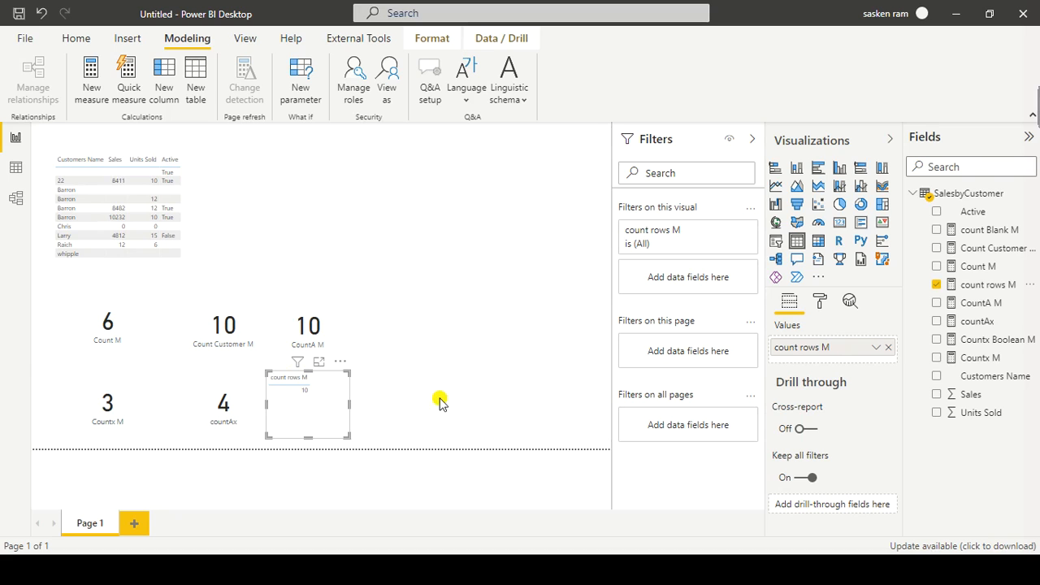
pyautogui.click(517, 328)
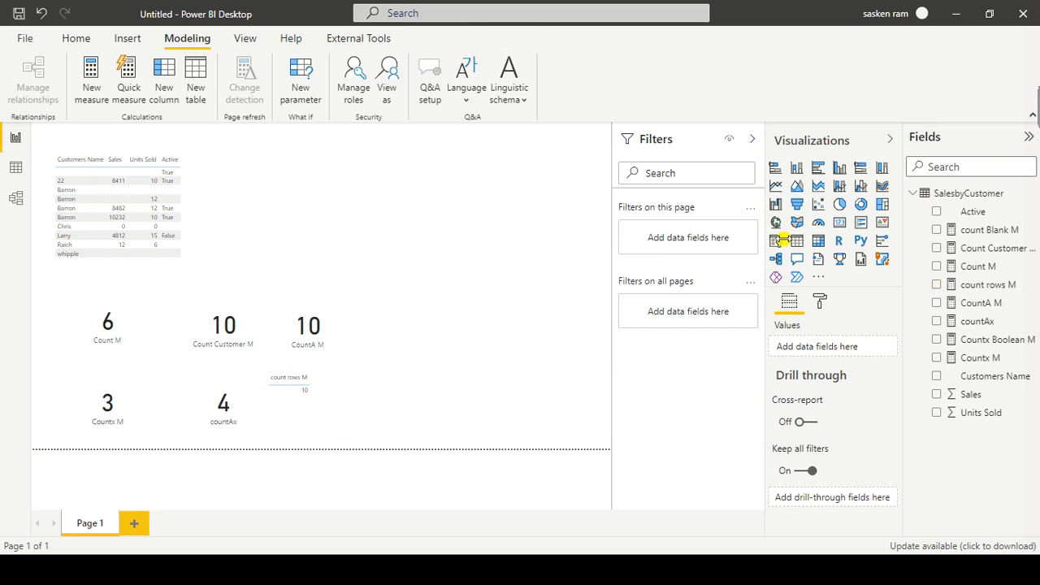
pyautogui.moveTo(429, 240); pyautogui.dragTo(475, 442)
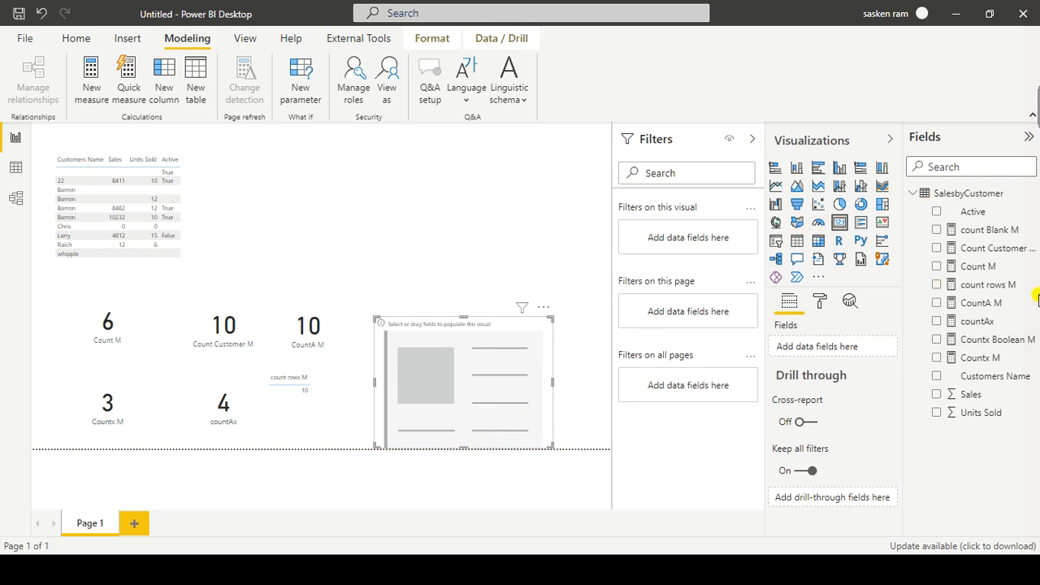
pyautogui.moveTo(986, 230); pyautogui.dragTo(479, 367)
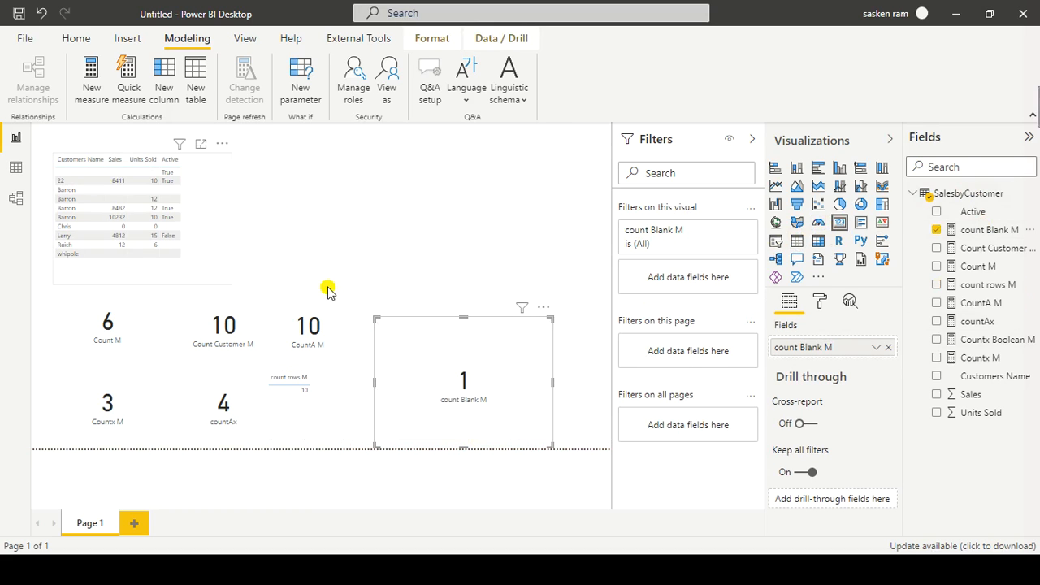
pyautogui.moveTo(462, 320); pyautogui.dragTo(460, 399)
pyautogui.moveTo(553, 421); pyautogui.dragTo(457, 406)
# Step: Switch to the PowerPoint slide to check the list of counting functions and return to Power BI Desktop
pyautogui.hotkey('alt', 'Tab')
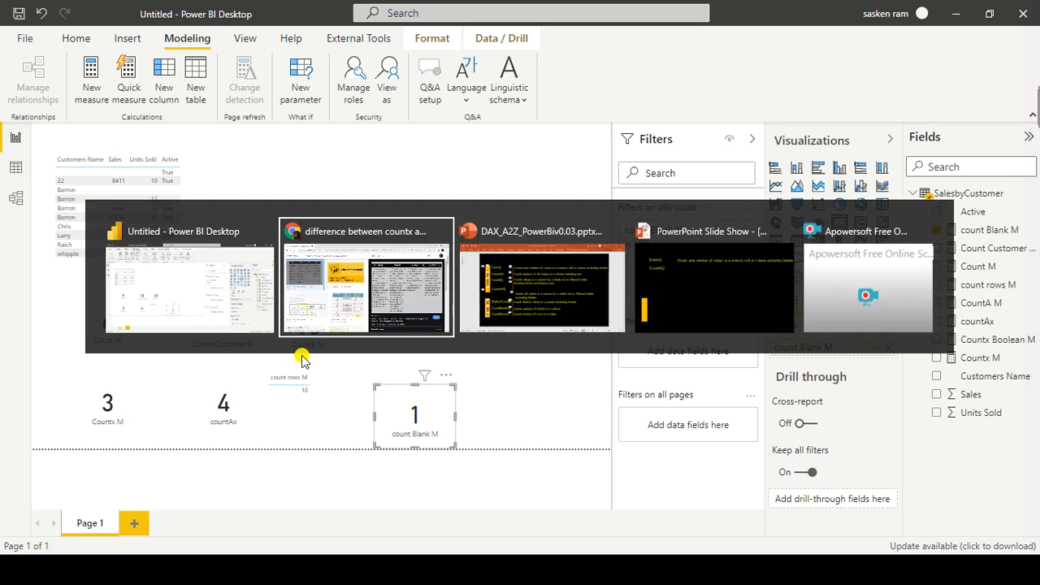
pyautogui.hotkey('alt', 'Tab')
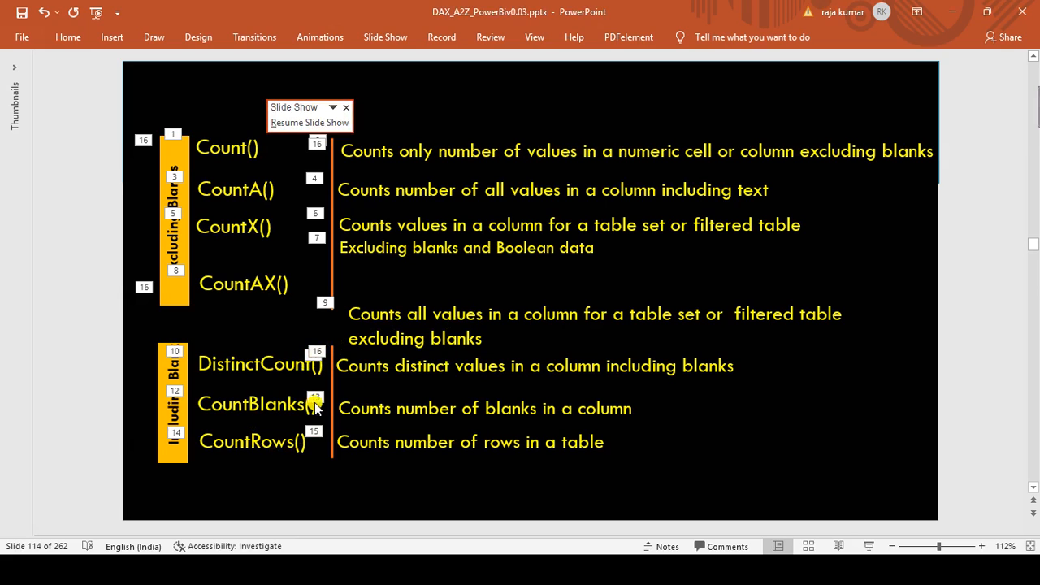
pyautogui.hotkey('alt', 'Tab')
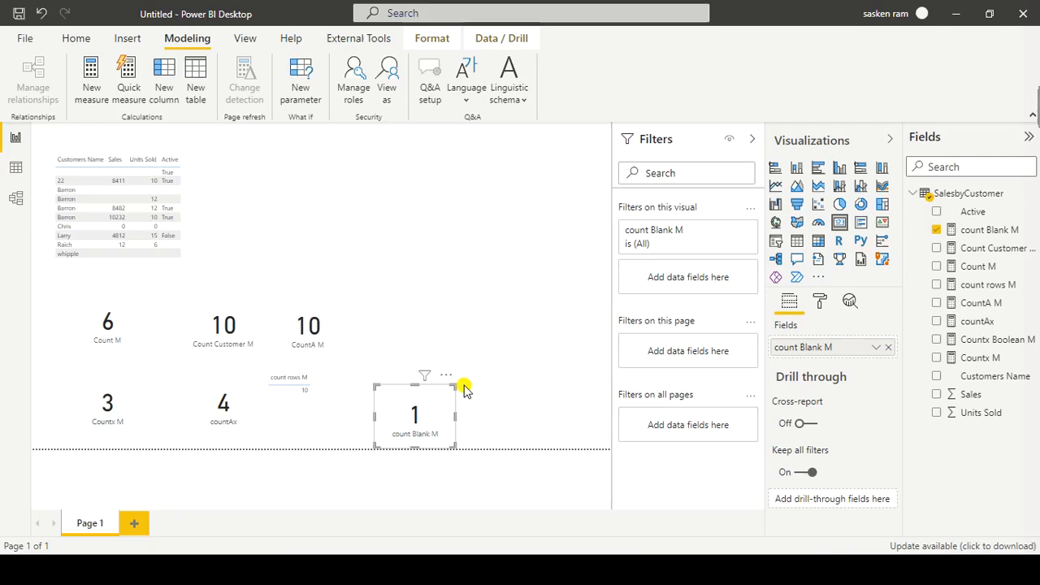
# Step: Add an empty card visual and place it in the free space above the count Blank M card
pyautogui.click(495, 367)
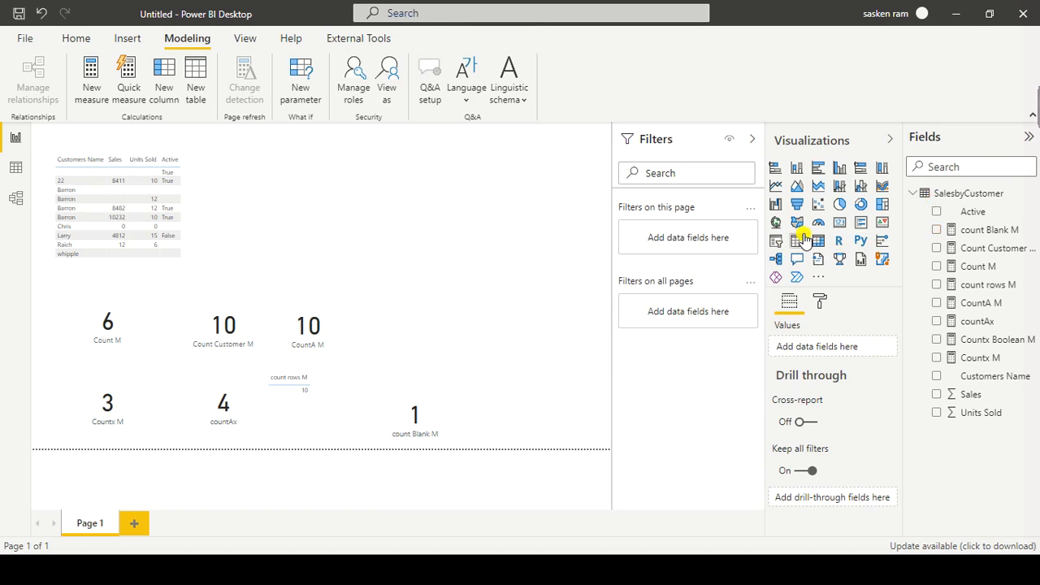
pyautogui.click(839, 222)
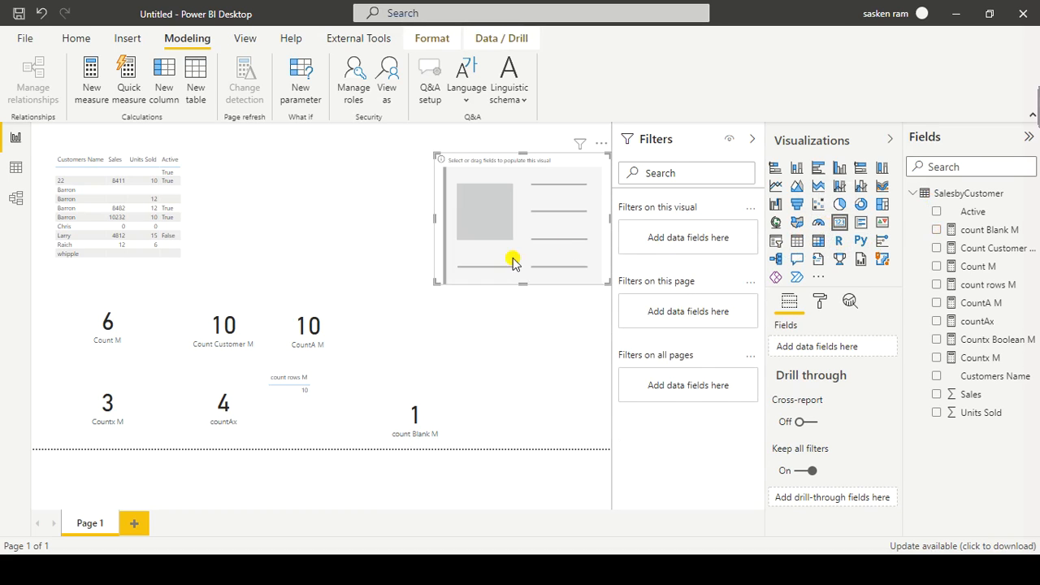
pyautogui.moveTo(561, 242); pyautogui.dragTo(474, 317)
pyautogui.click(518, 211)
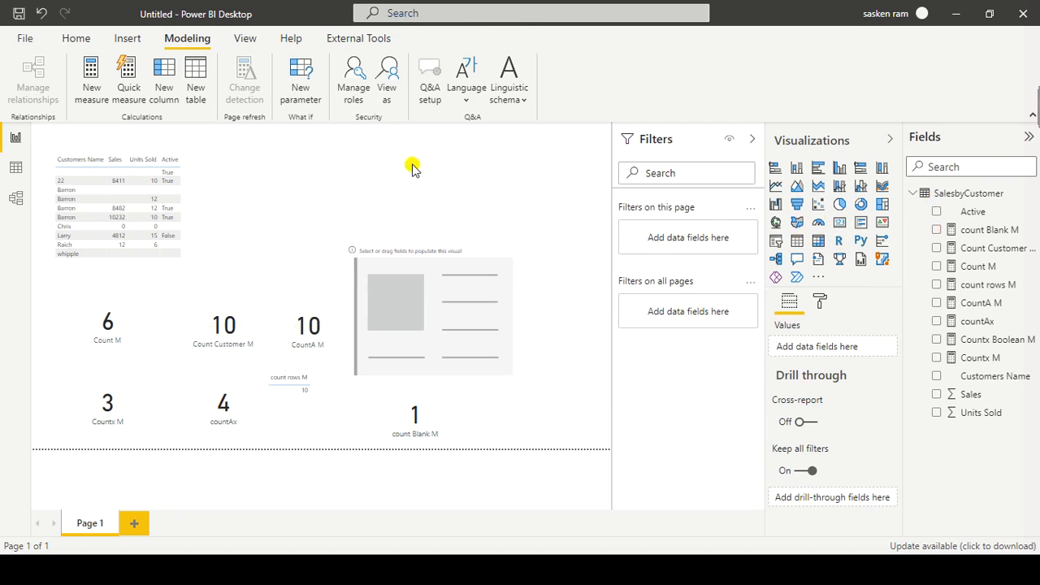
# Step: Create a measure named distinct cnt Measure in SalesbyCustomer and start its formula with DISTINCTCOUNT
pyautogui.click(108, 92)
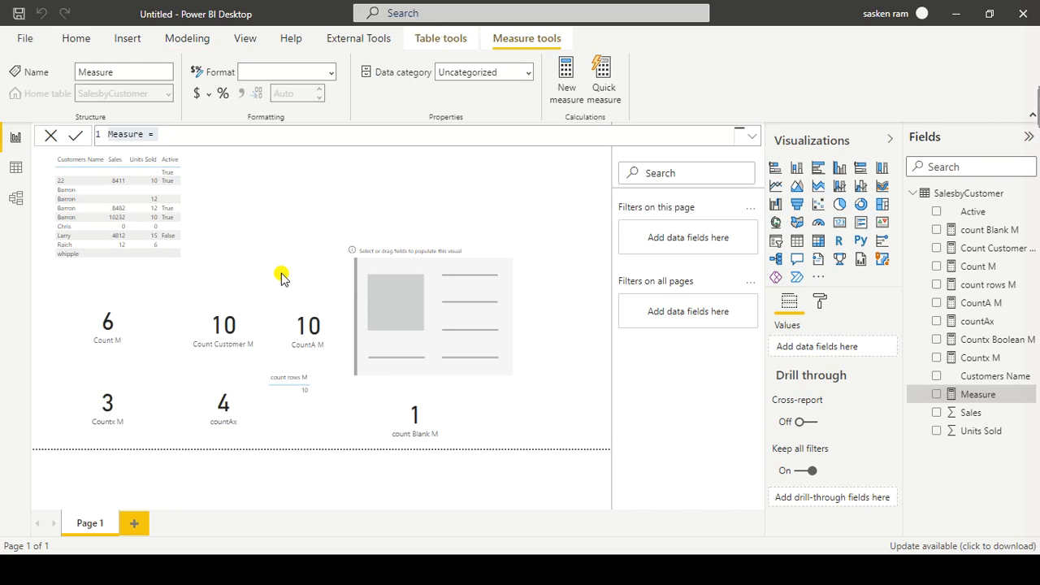
pyautogui.press('Home')
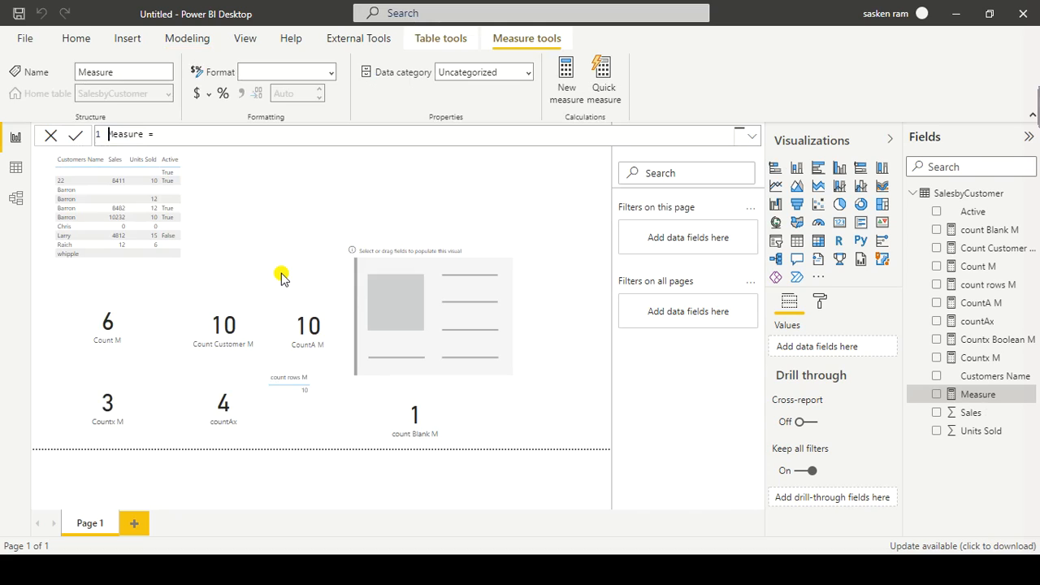
pyautogui.write('disint')
pyautogui.press('BackSpace')
pyautogui.press('BackSpace')
pyautogui.press('BackSpace')
pyautogui.write('tinct cnt Measure = dinst')
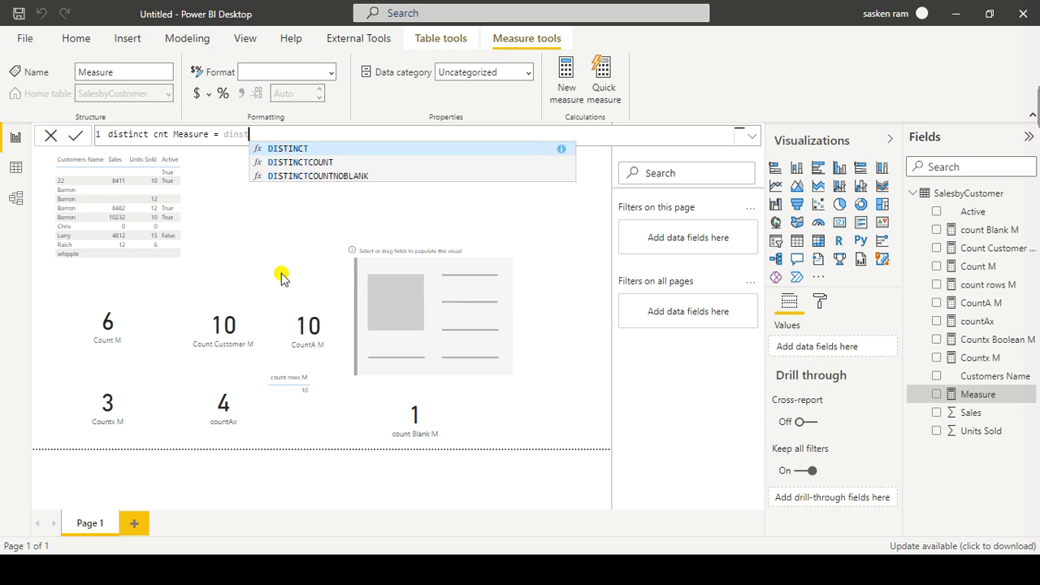
pyautogui.press('Down')
pyautogui.press('Tab')
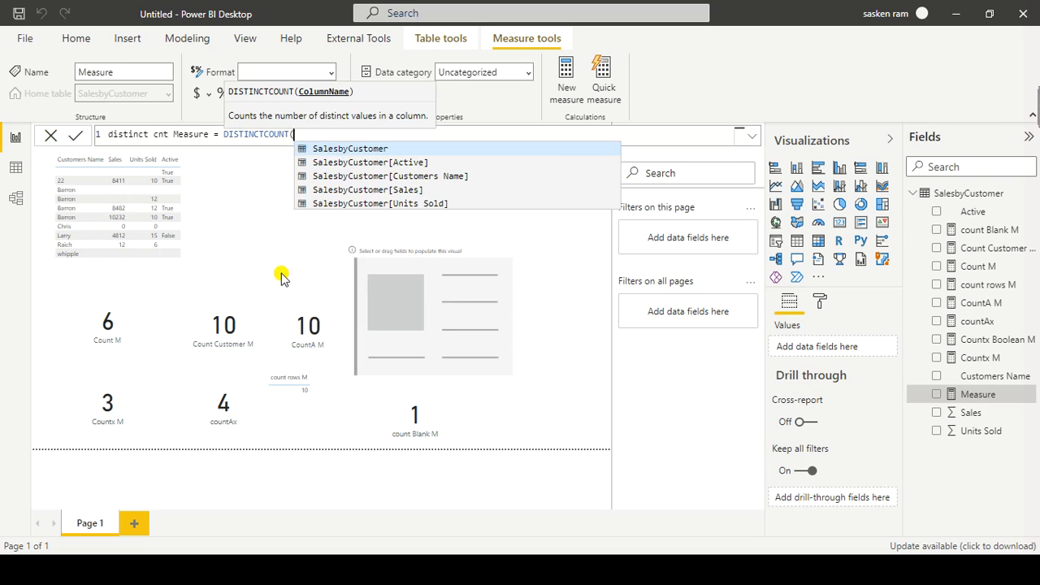
# Step: Use SalesbyCustomer[Active] as the DISTINCTCOUNT column and close the formula
pyautogui.press('Down')
pyautogui.press('Down')
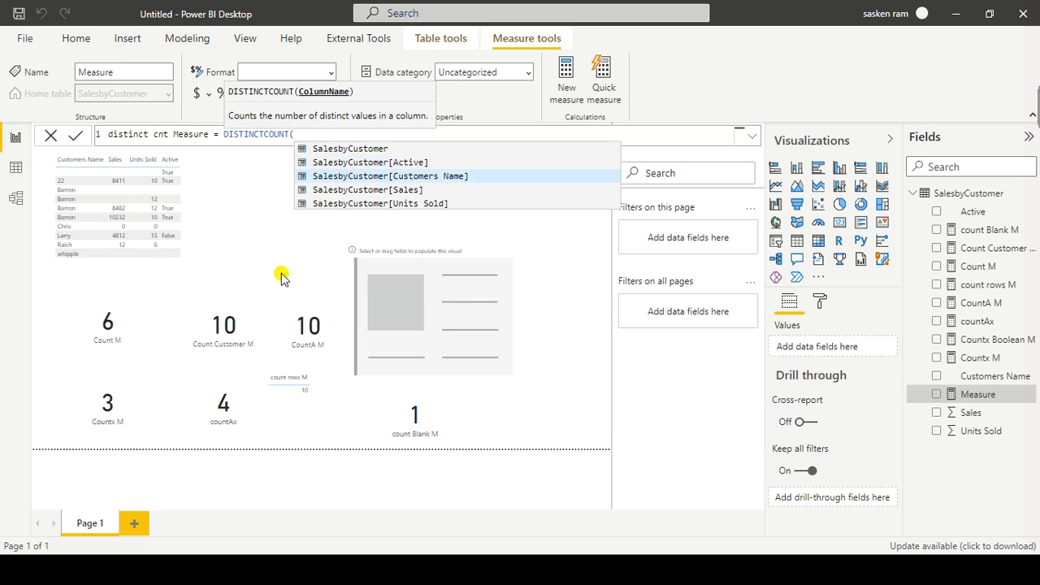
pyautogui.press('Down')
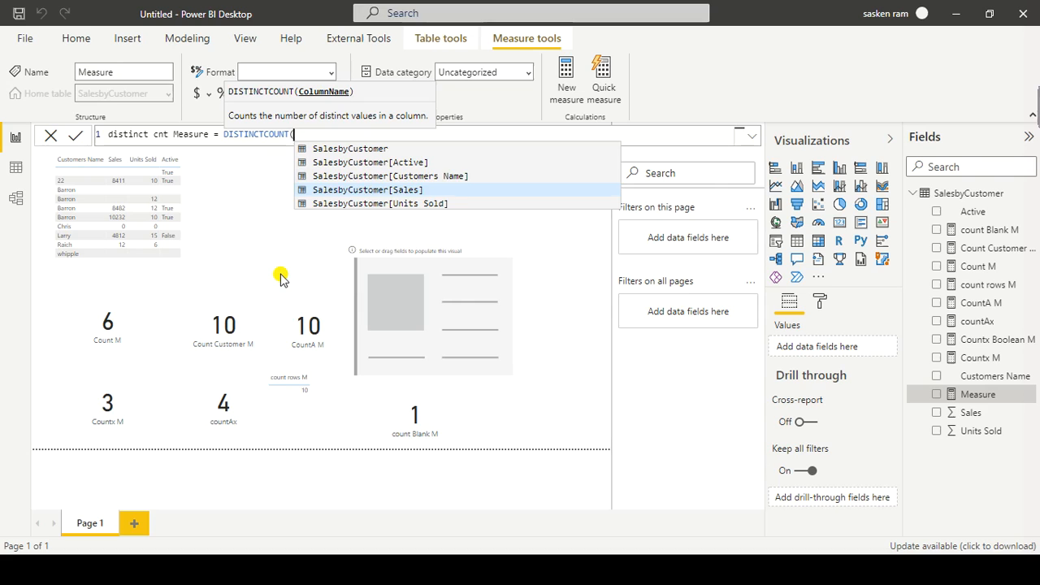
pyautogui.press('Up')
pyautogui.press('Up')
pyautogui.press('Tab')
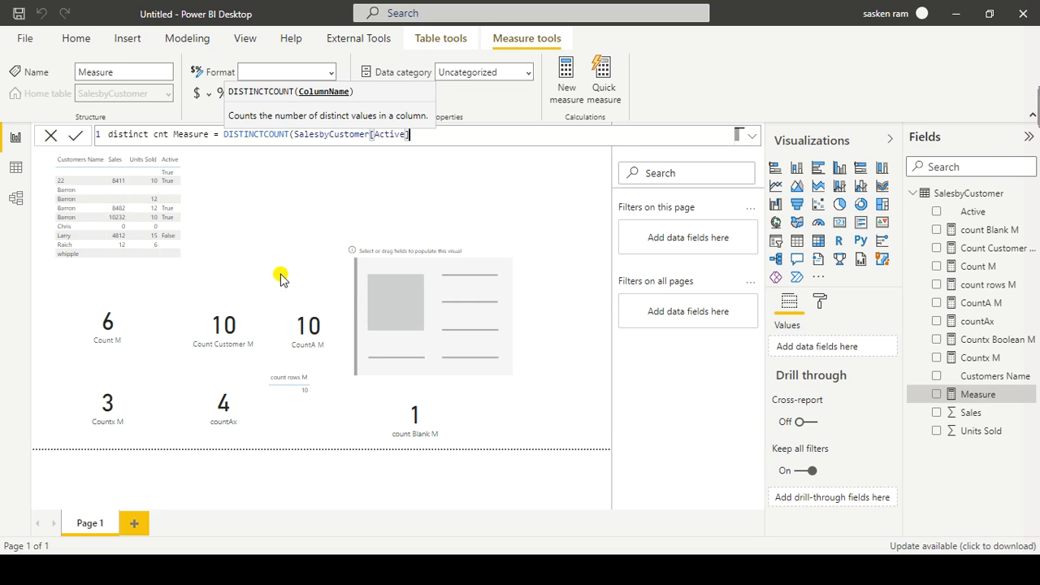
pyautogui.write(')')
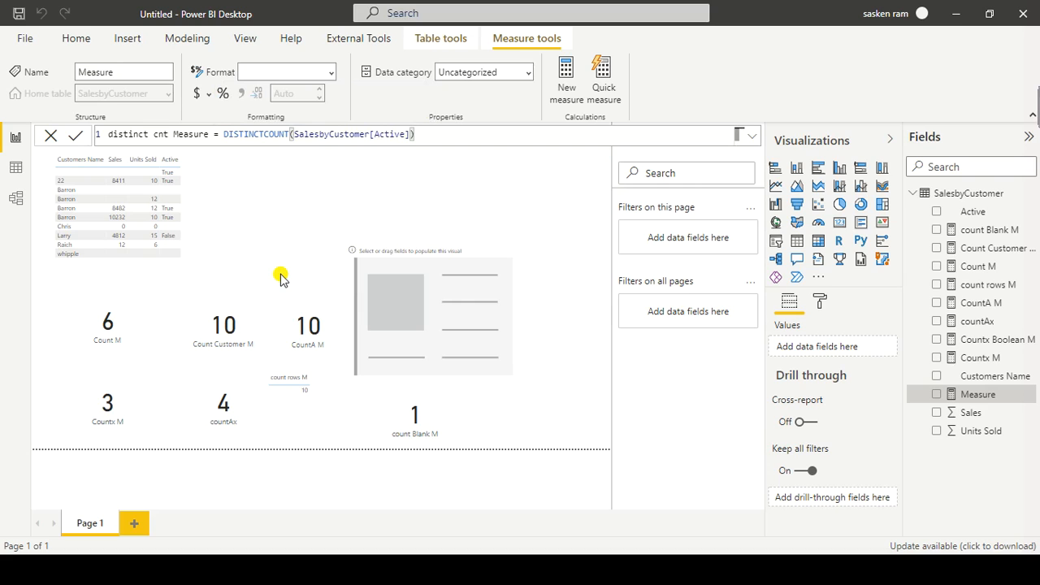
# Step: Replace the [Active] column in the DISTINCTCOUNT formula with [Customers Name] and commit the measure
pyautogui.press('BackSpace')
pyautogui.press('BackSpace')
pyautogui.press('BackSpace')
pyautogui.press('BackSpace')
pyautogui.press('BackSpace')
pyautogui.press('BackSpace')
pyautogui.press('BackSpace')
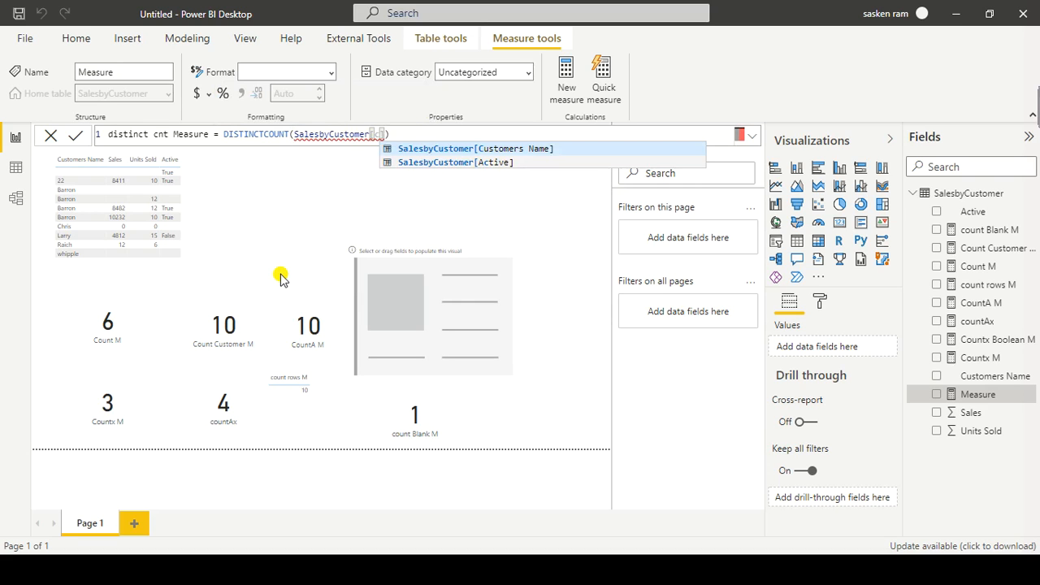
pyautogui.write('c')
pyautogui.press('Tab')
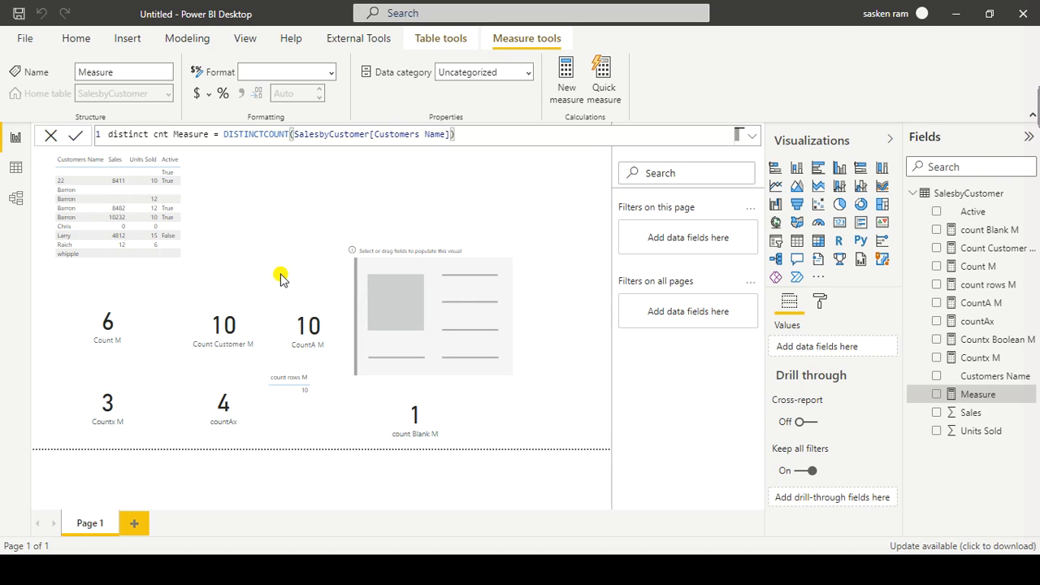
pyautogui.press('Return')
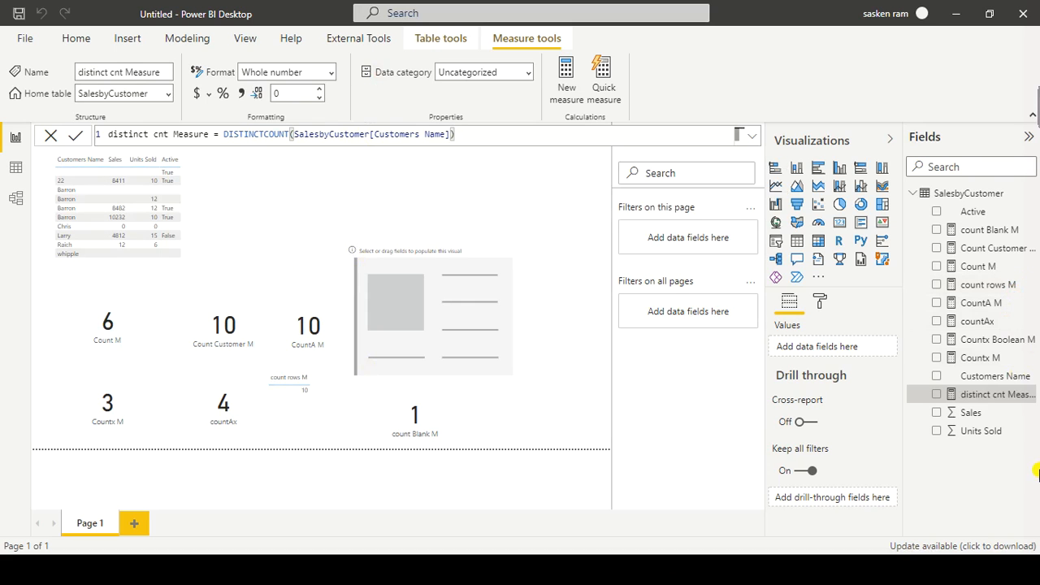
# Step: Show distinct cnt Measure in the empty card and shrink the card to fit beside the CountA M card
pyautogui.moveTo(993, 398); pyautogui.dragTo(436, 321)
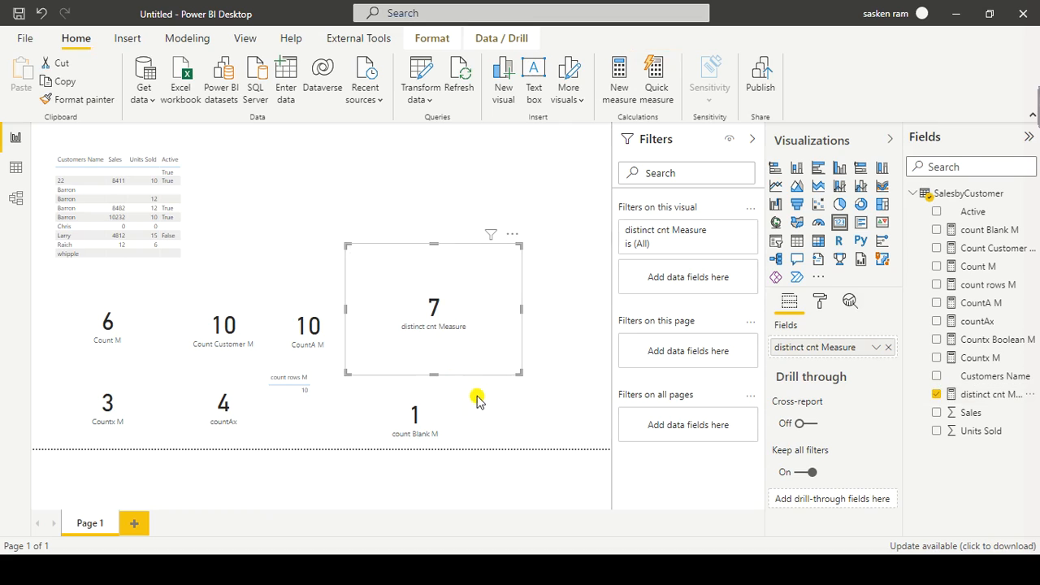
pyautogui.moveTo(518, 374); pyautogui.dragTo(478, 353)
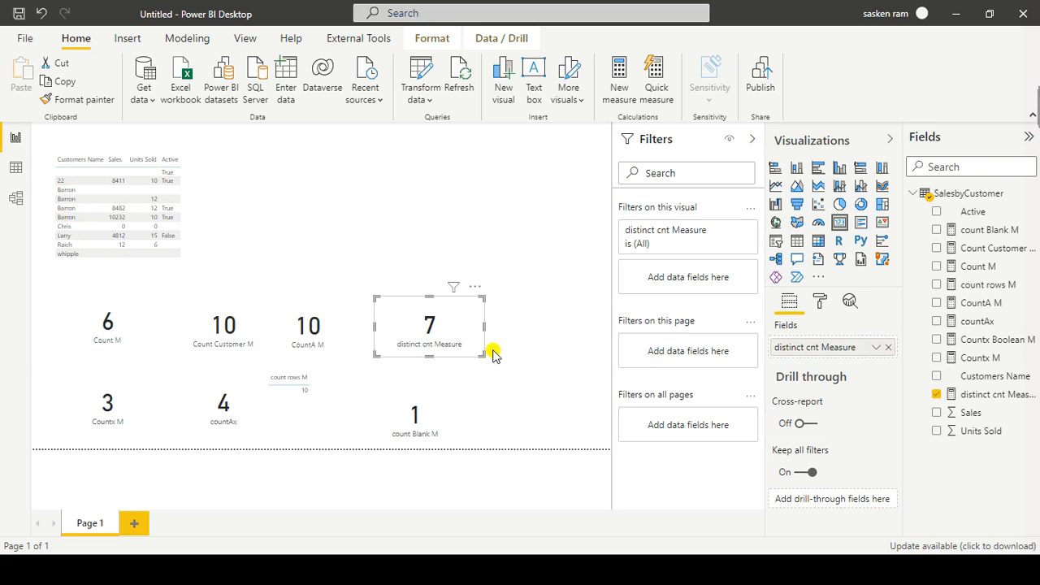
# Step: Review the Count M, Count Customer M and CountA M cards and compare the formulas of Count Customer M and CountA M
pyautogui.hotkey('alt', 'Tab')
pyautogui.click(135, 327)
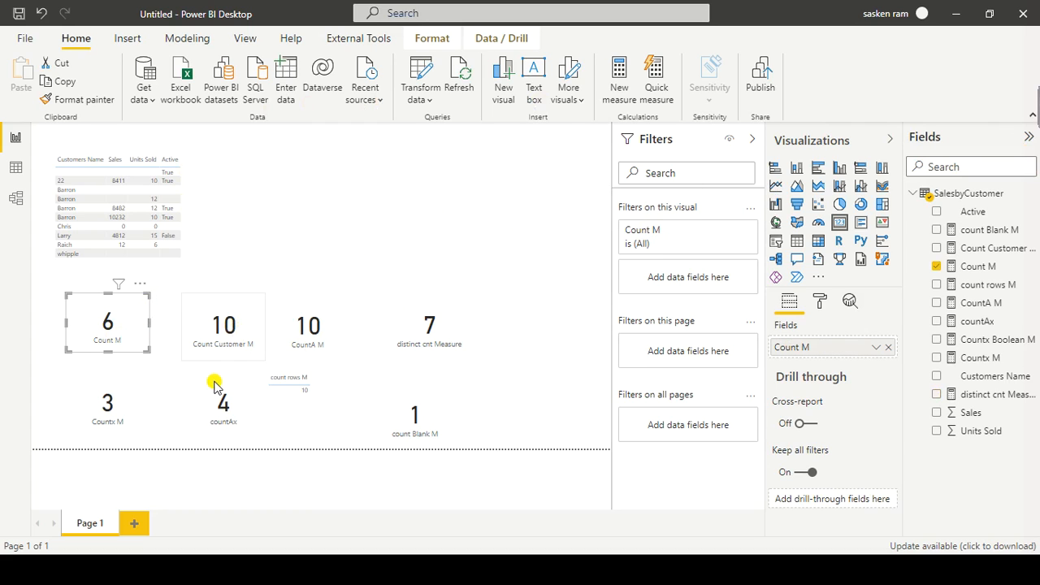
pyautogui.click(254, 323)
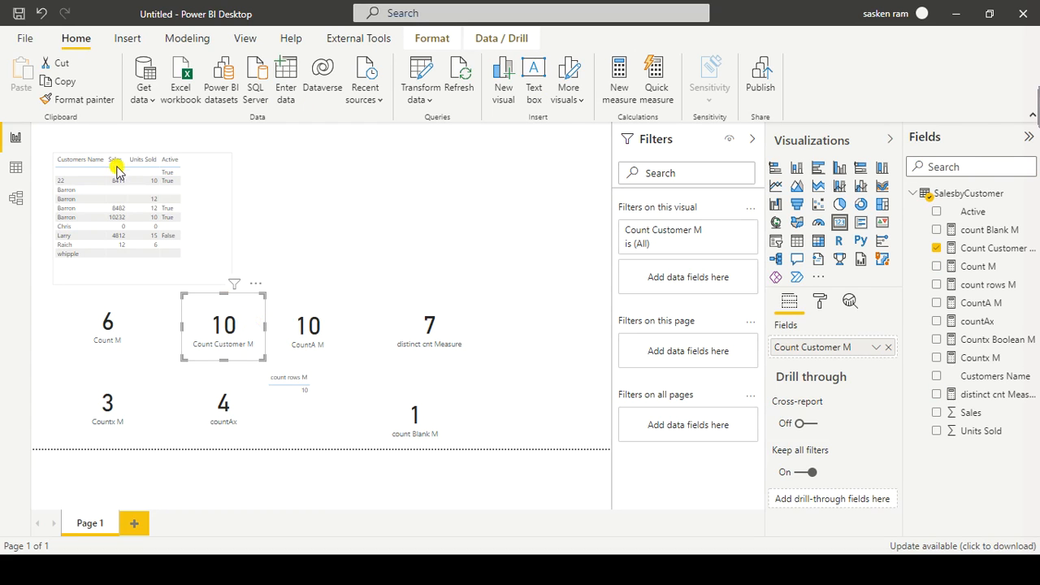
pyautogui.click(977, 255)
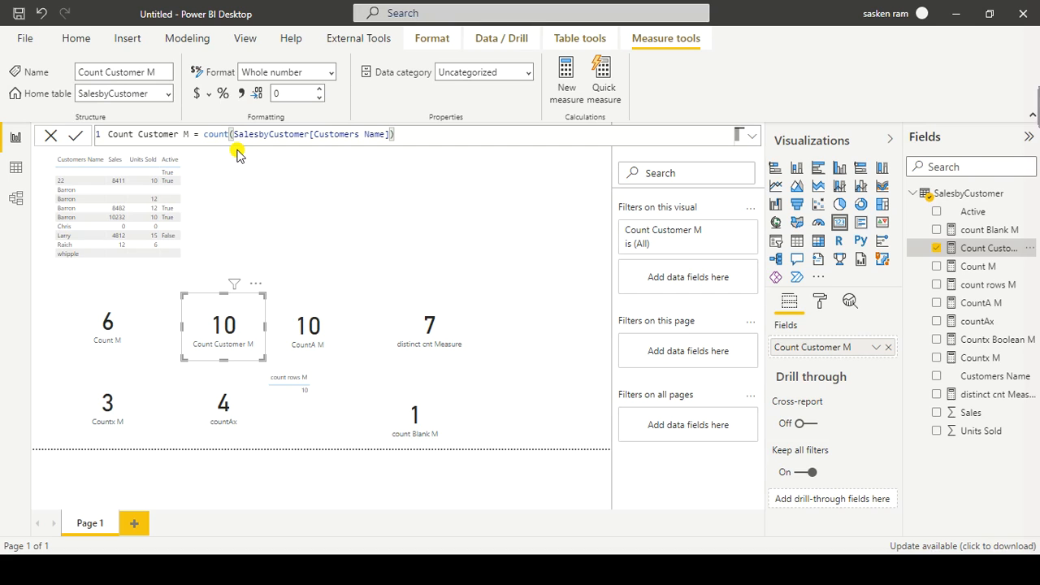
pyautogui.click(344, 339)
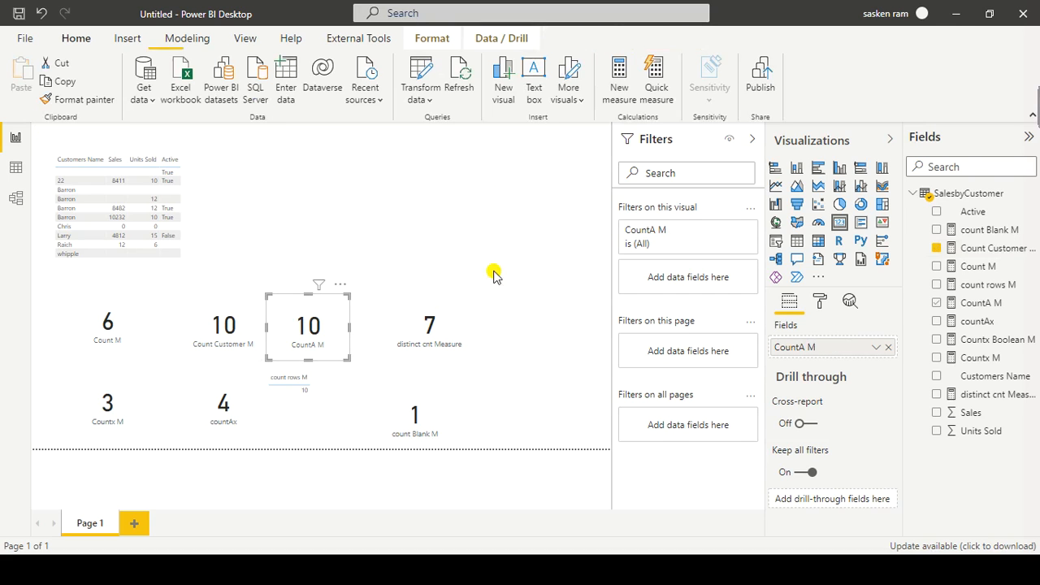
pyautogui.click(970, 304)
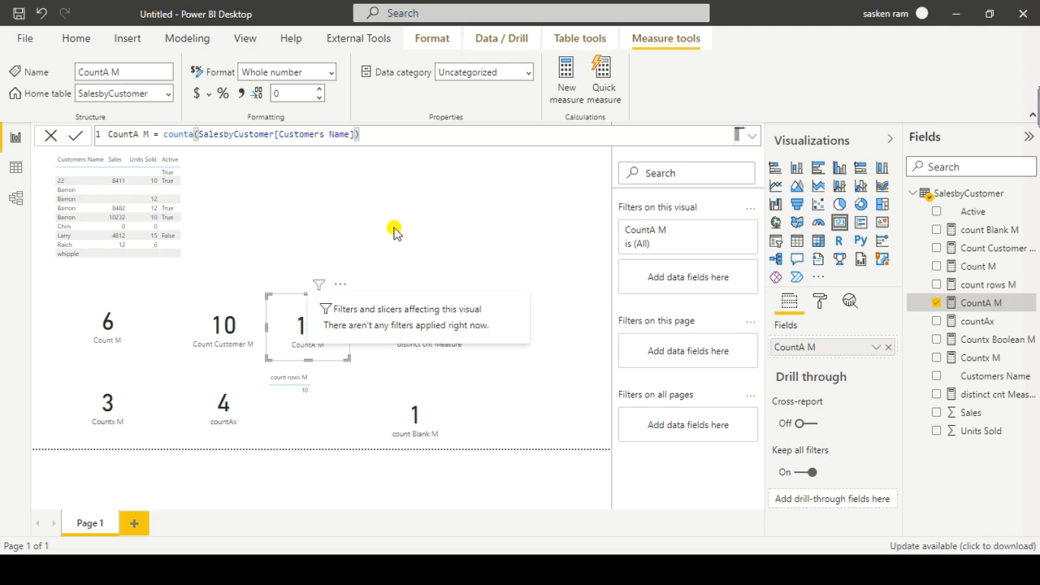
# Step: In the data view, add a calculated column named Customers to SalesbyCustomer and start its formula with IF
pyautogui.click(16, 166)
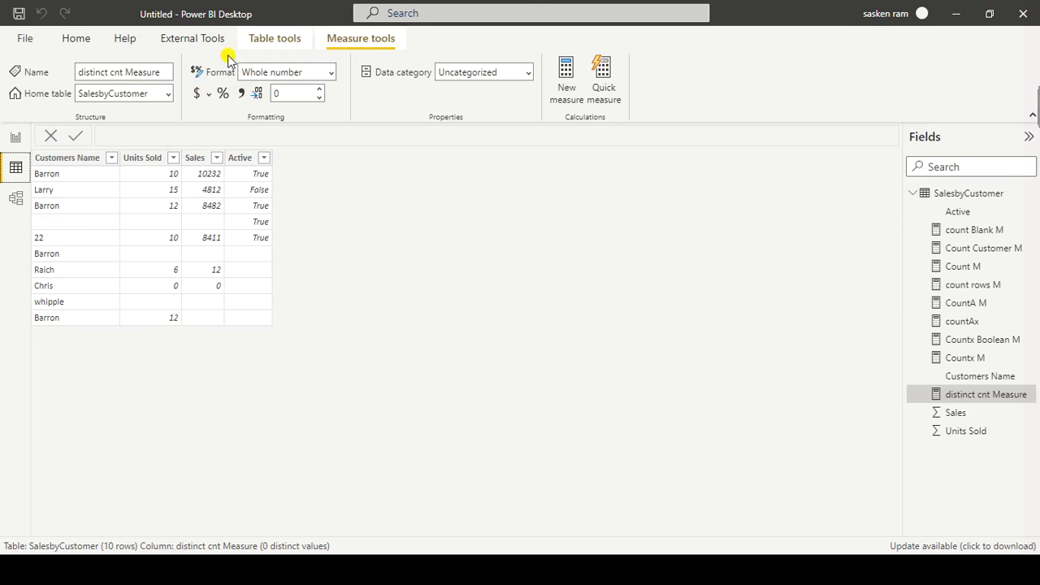
pyautogui.click(254, 39)
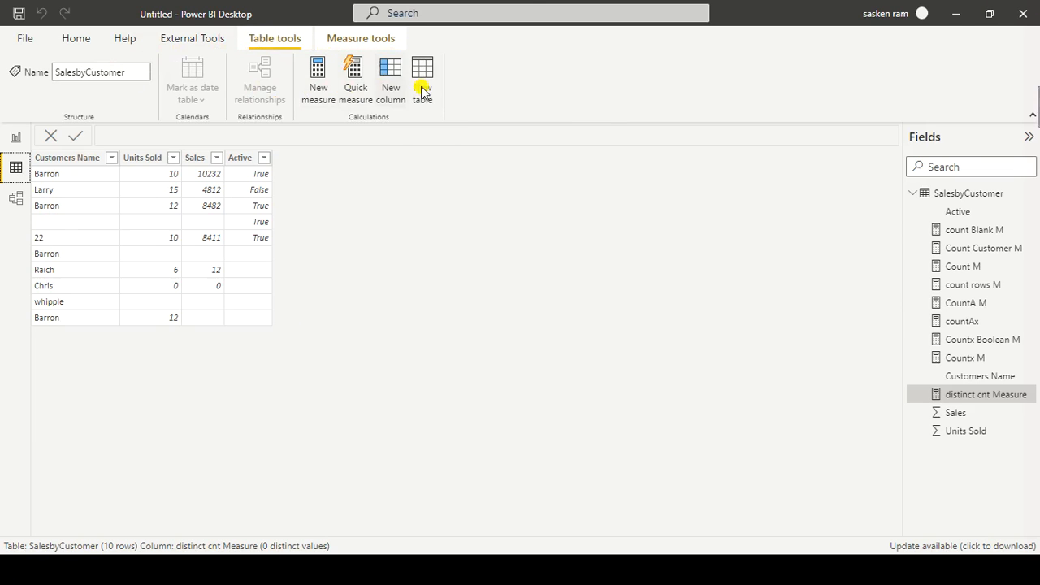
pyautogui.click(379, 98)
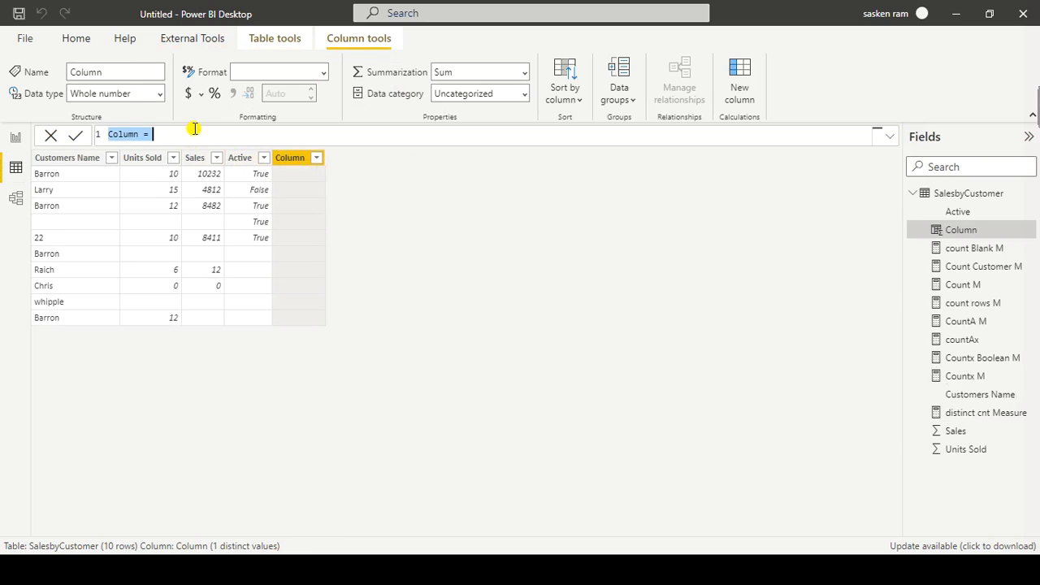
pyautogui.write('Custo')
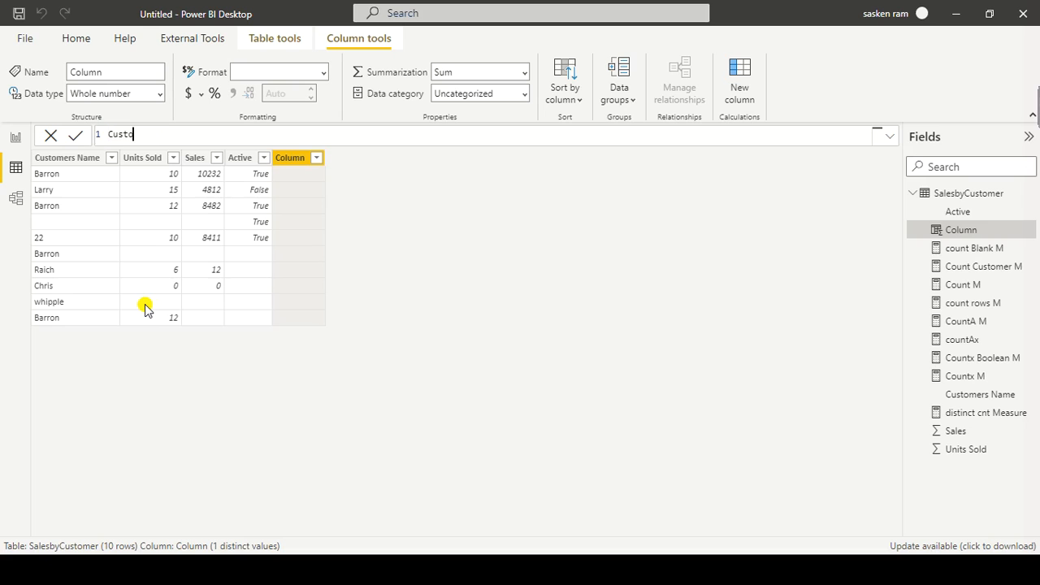
pyautogui.write('mers = if (')
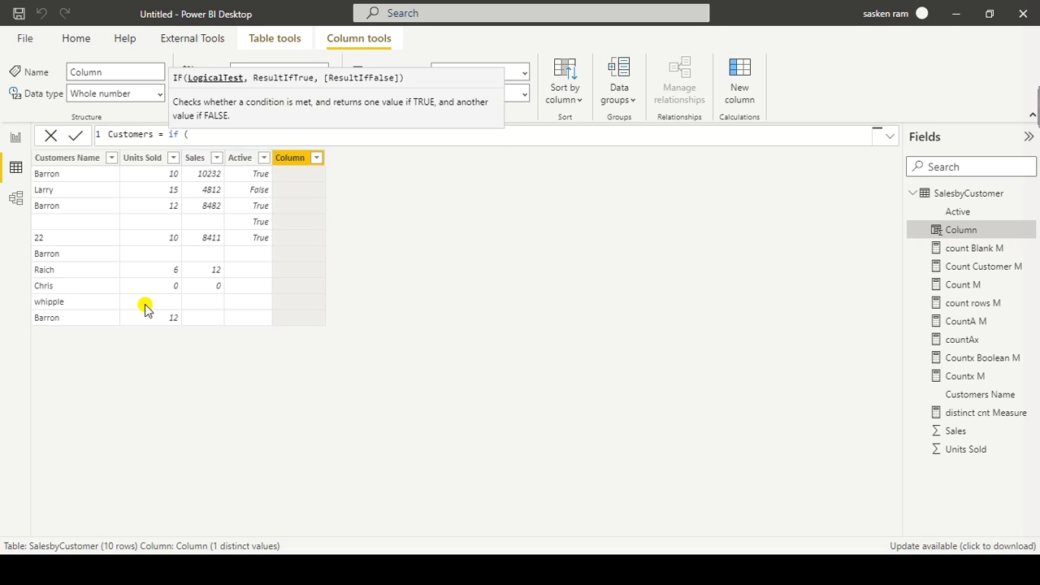
pyautogui.write('customers')
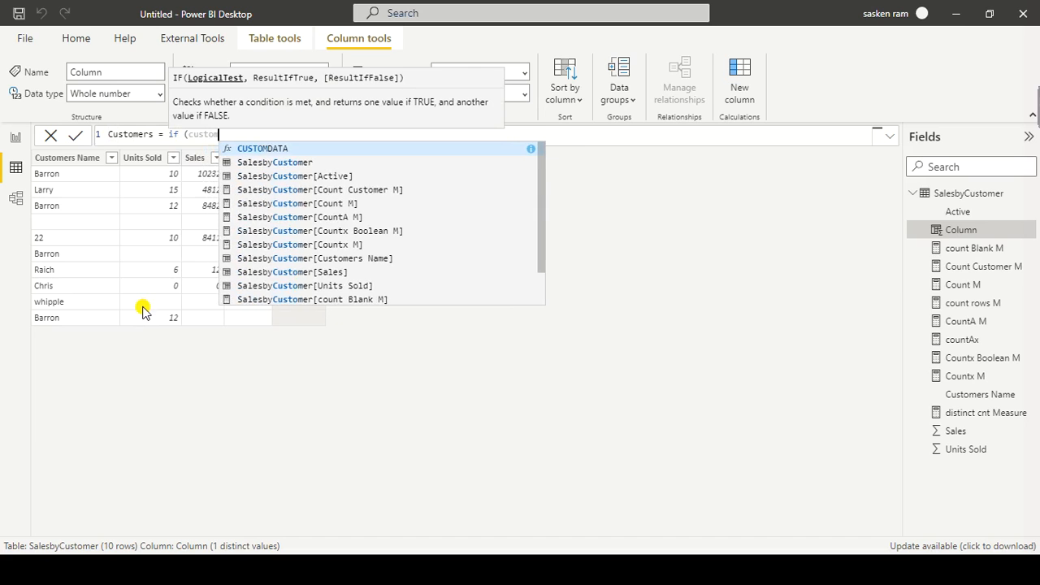
# Step: Make the IF test whether SalesbyCustomer[Customers Name] equals "" and return BLANK() when true
pyautogui.press('Tab')
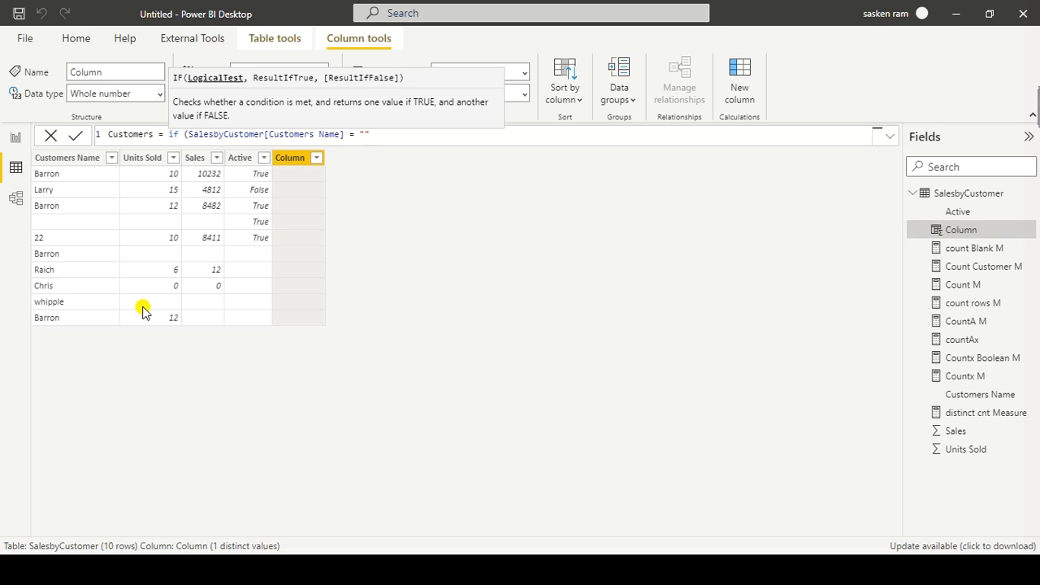
pyautogui.write('BLANK')
pyautogui.press('Tab')
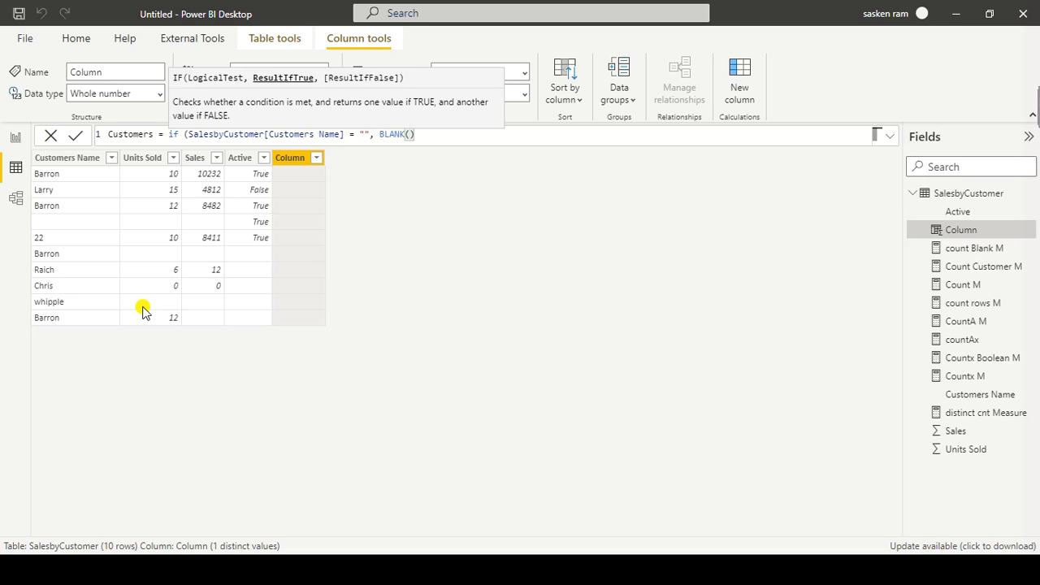
# Step: Set SalesbyCustomer[Customers Name] as the IF formula's false result and close the formula
pyautogui.write(',')
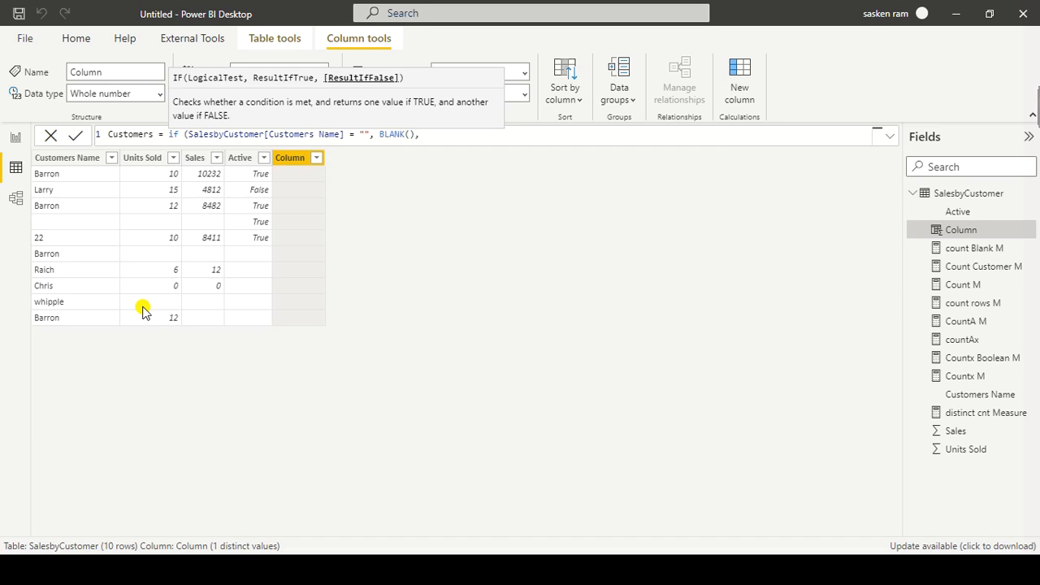
pyautogui.write('customer')
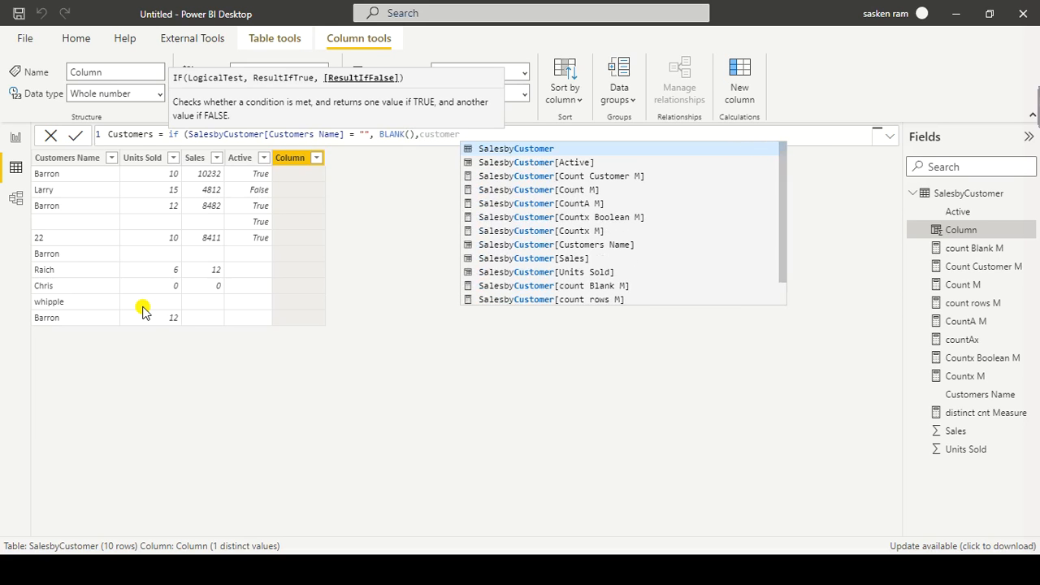
pyautogui.write('sna')
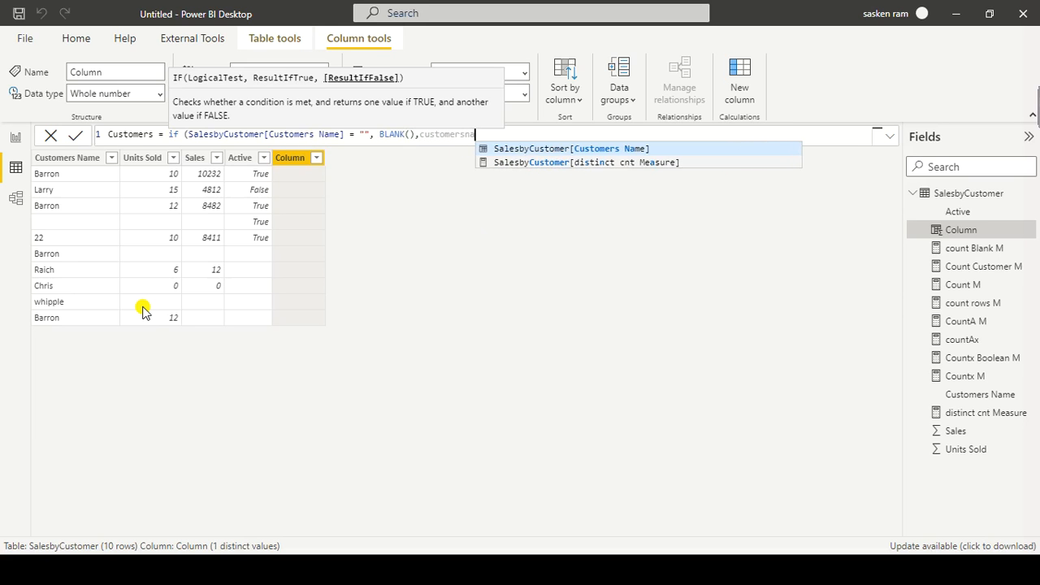
pyautogui.press('Tab')
pyautogui.write(')')
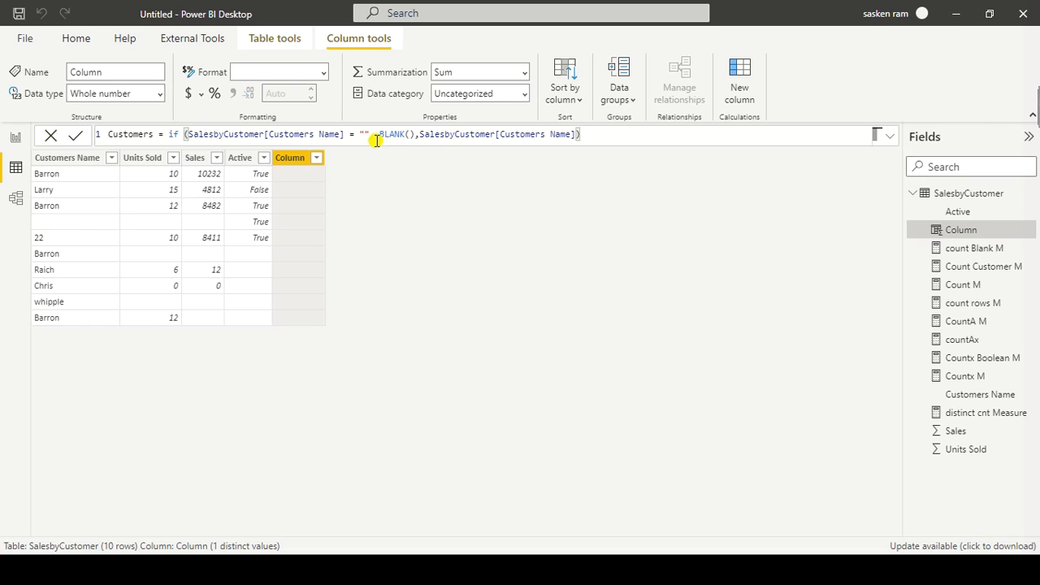
pyautogui.click(413, 135)
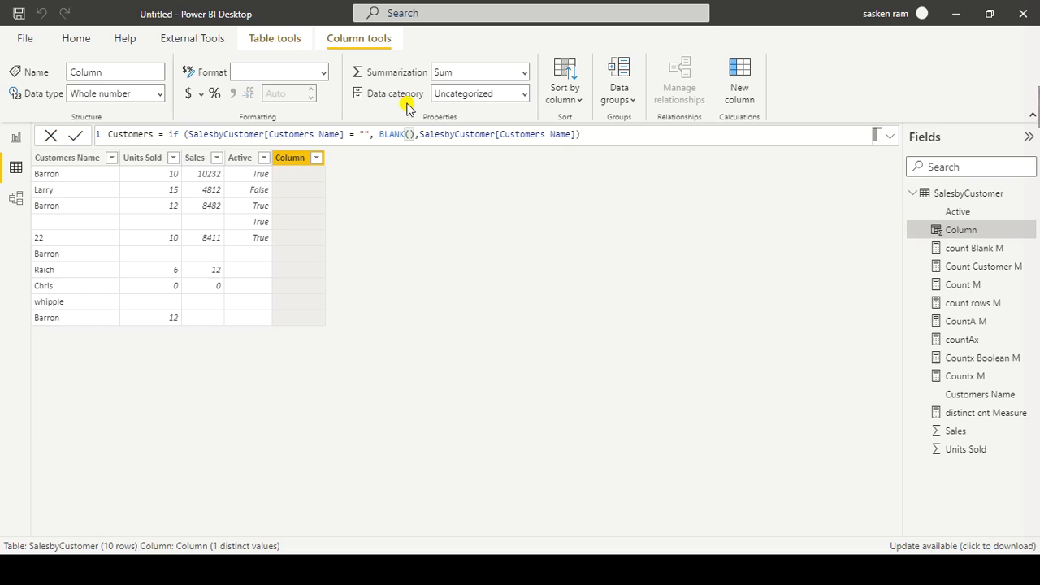
# Step: Commit the Customers column formula and return to the report view
pyautogui.click(653, 137)
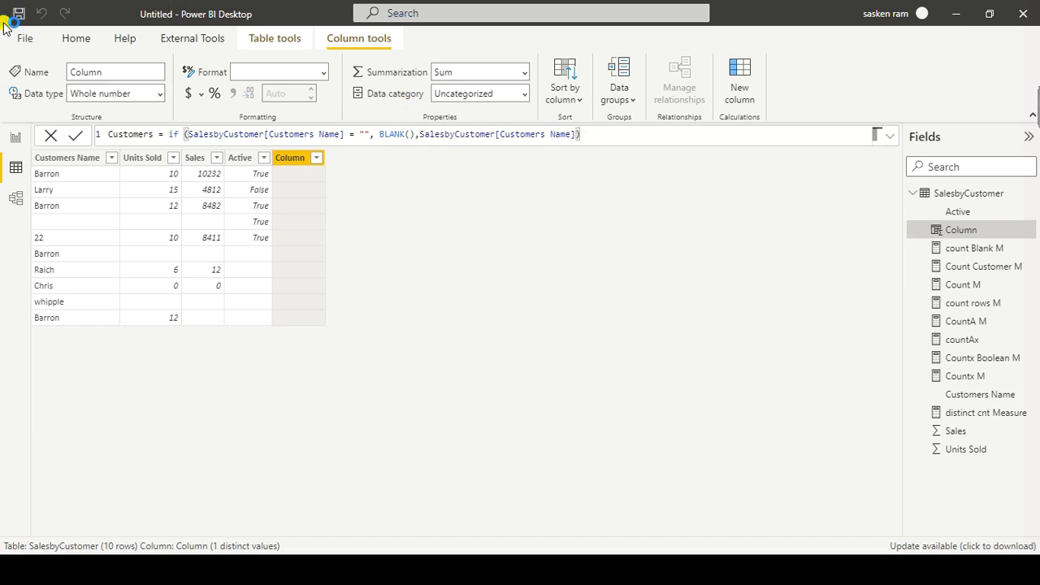
pyautogui.press('Return')
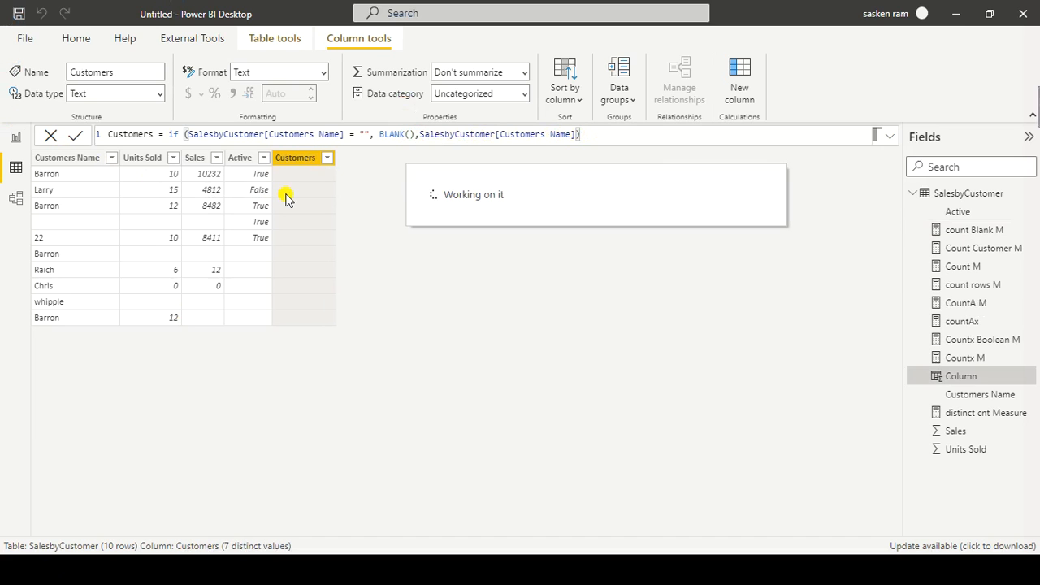
pyautogui.click(16, 137)
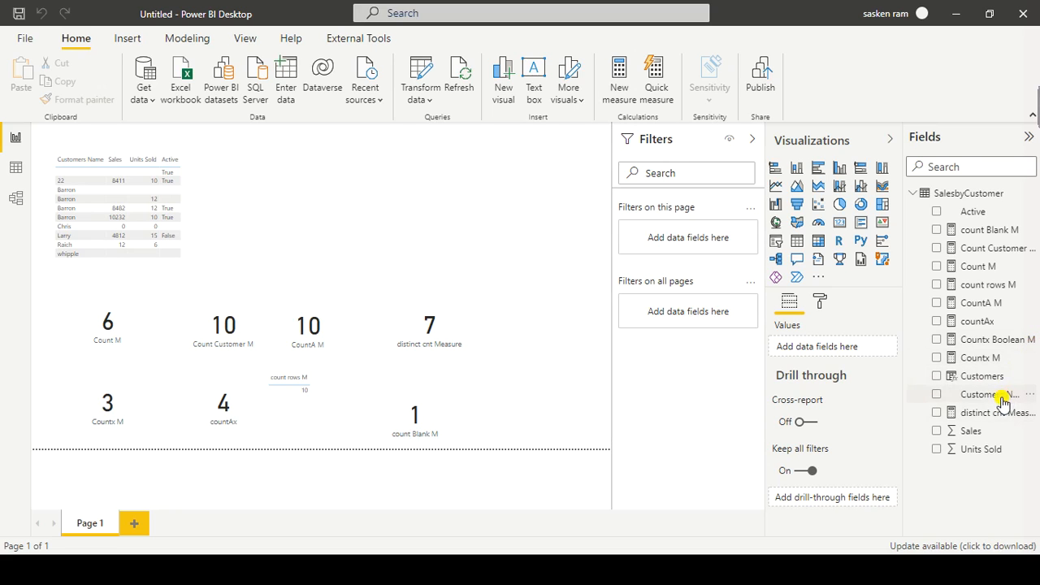
# Step: Add the Customers column to the existing customer sales table visual and widen the visual to fit it
pyautogui.moveTo(642, 293); pyautogui.dragTo(241, 179)
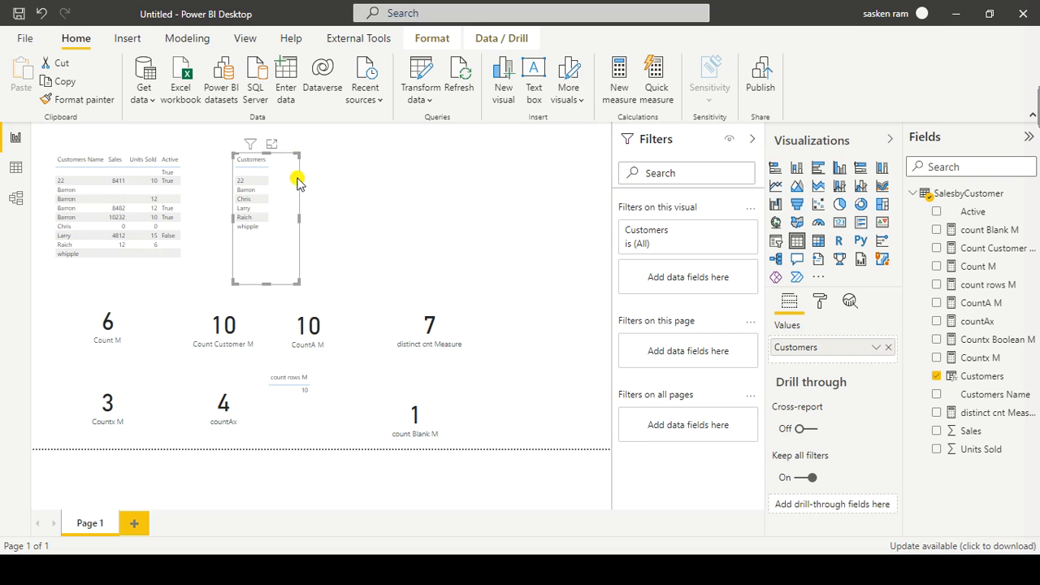
pyautogui.press('Delete')
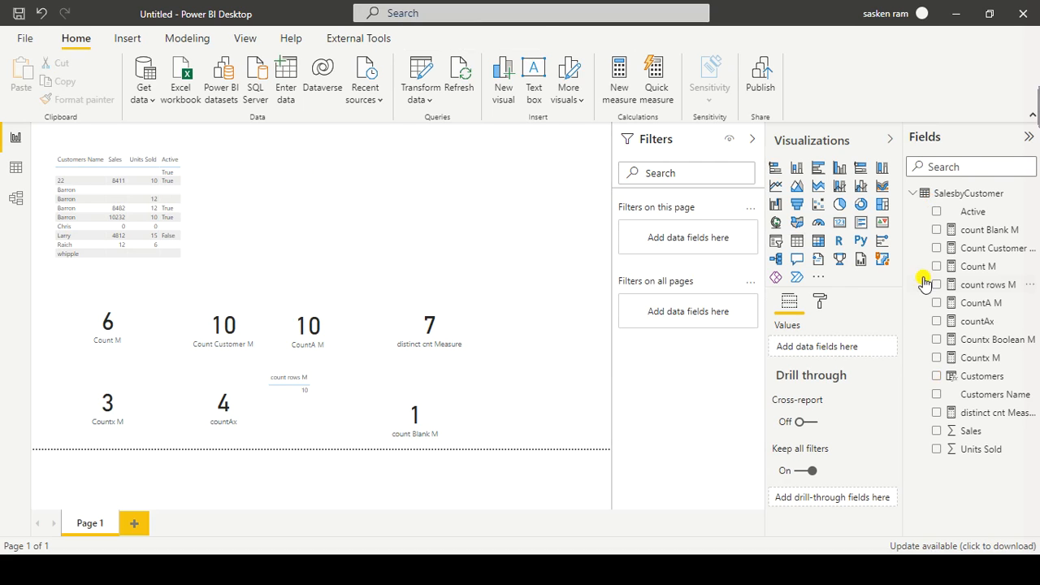
pyautogui.moveTo(975, 376); pyautogui.dragTo(170, 176)
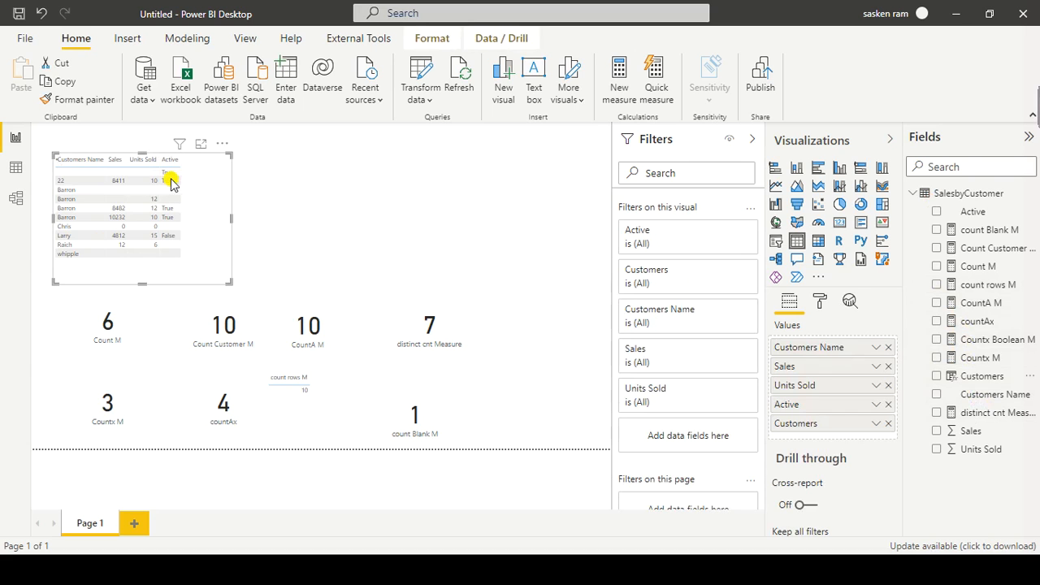
pyautogui.moveTo(231, 220); pyautogui.dragTo(364, 234)
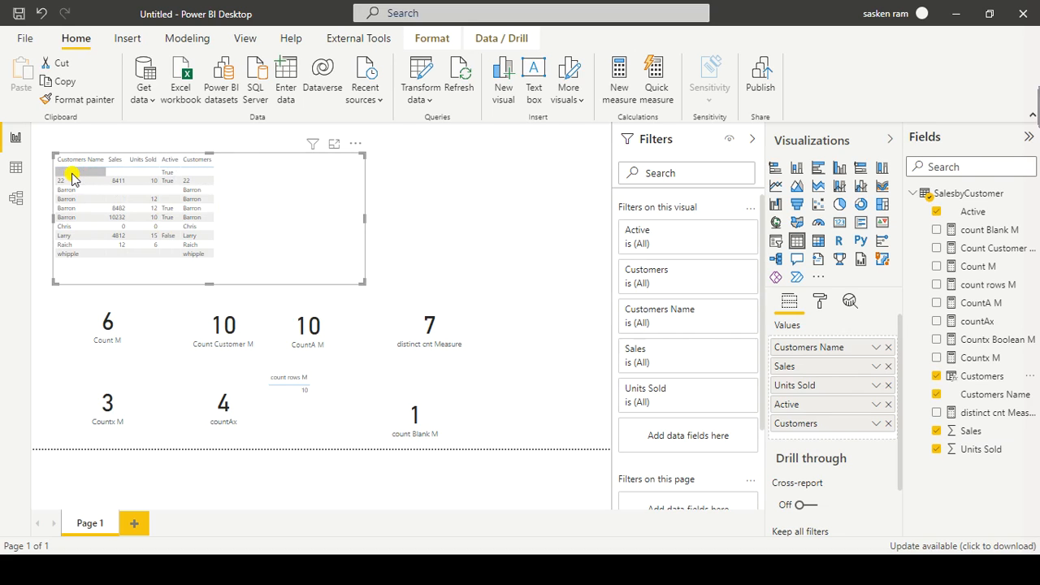
# Step: Change the CountA M measure to count SalesbyCustomer[Customers] and move its card into the empty space beside the table visual
pyautogui.click(328, 360)
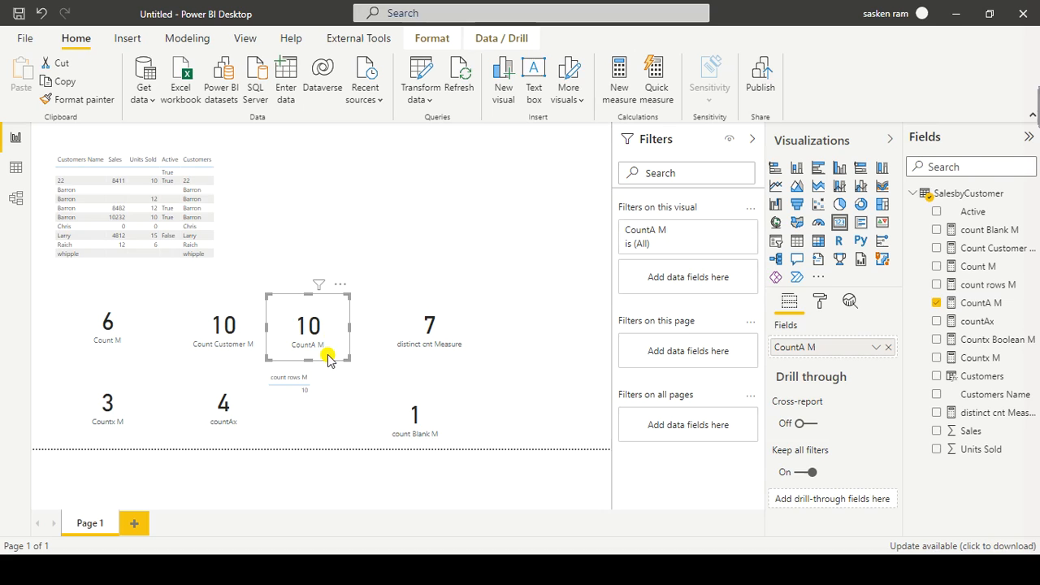
pyautogui.click(979, 303)
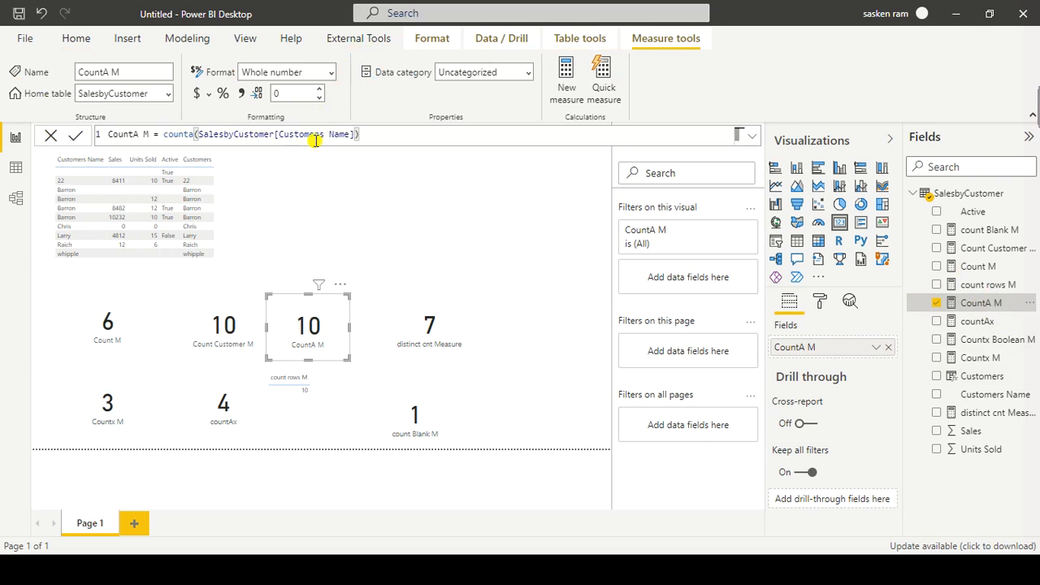
pyautogui.doubleClick(305, 135)
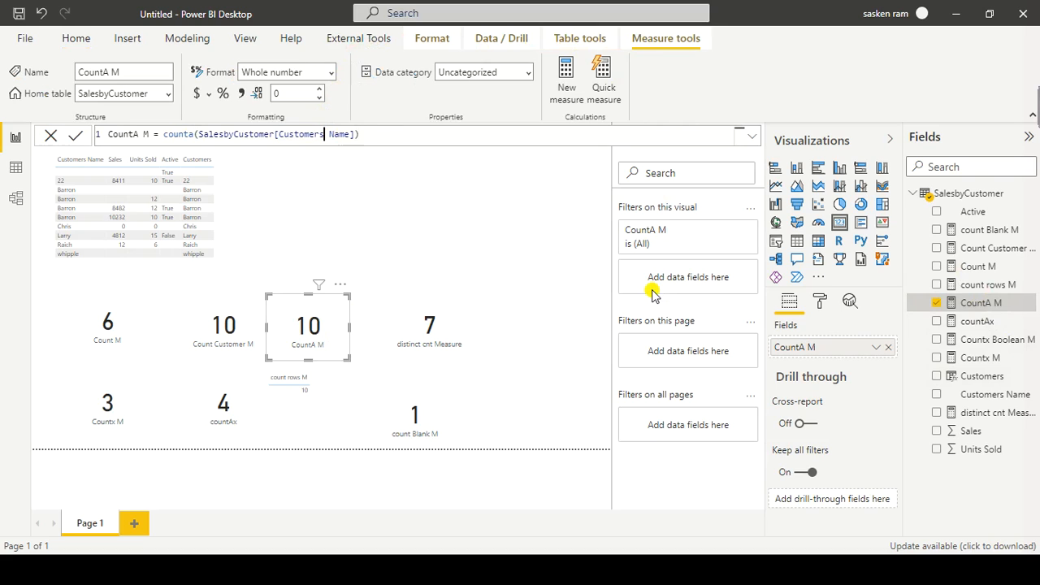
pyautogui.press('Delete')
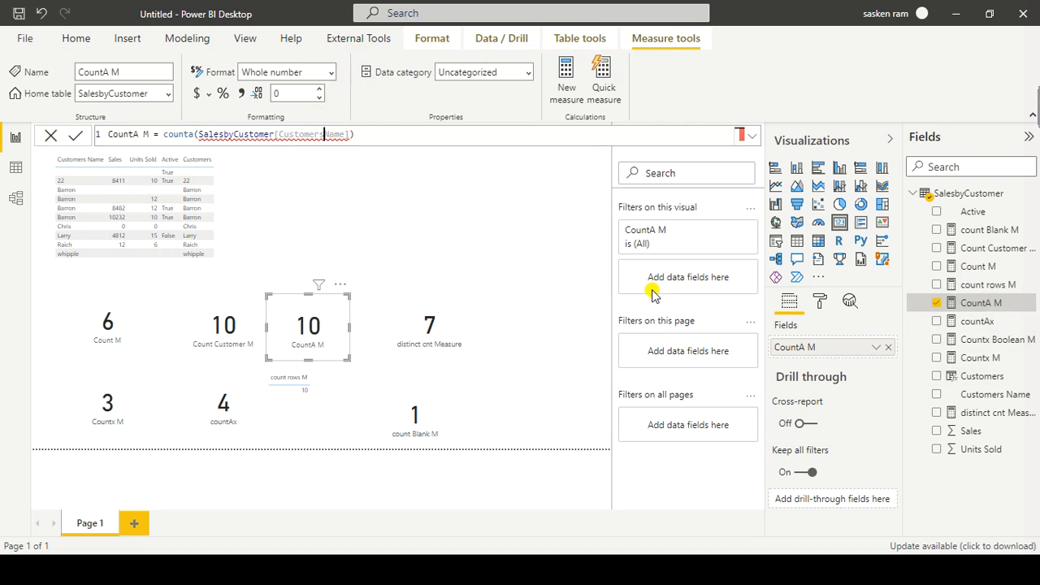
pyautogui.press('Delete')
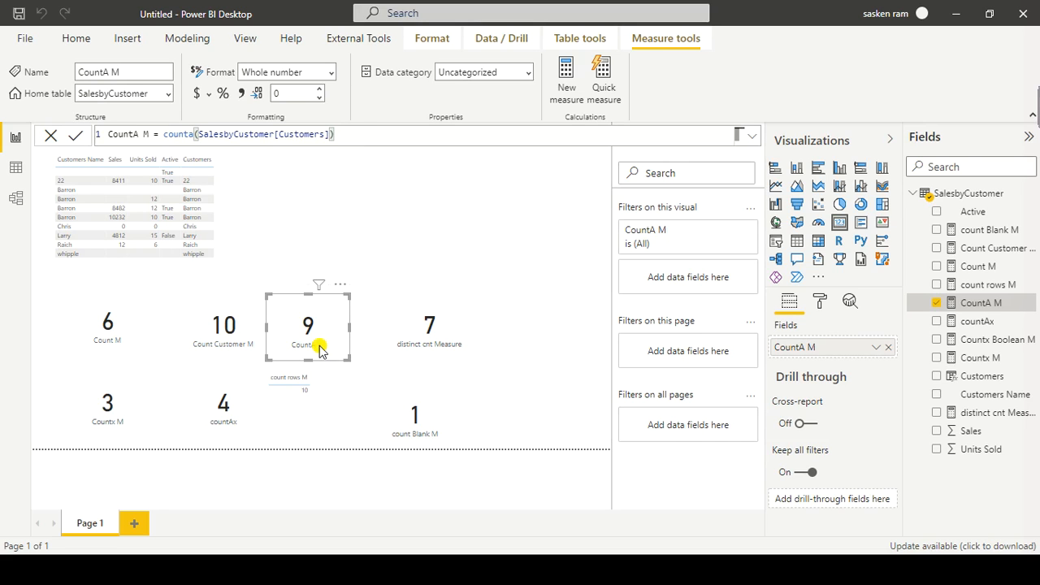
pyautogui.moveTo(346, 301); pyautogui.dragTo(369, 263)
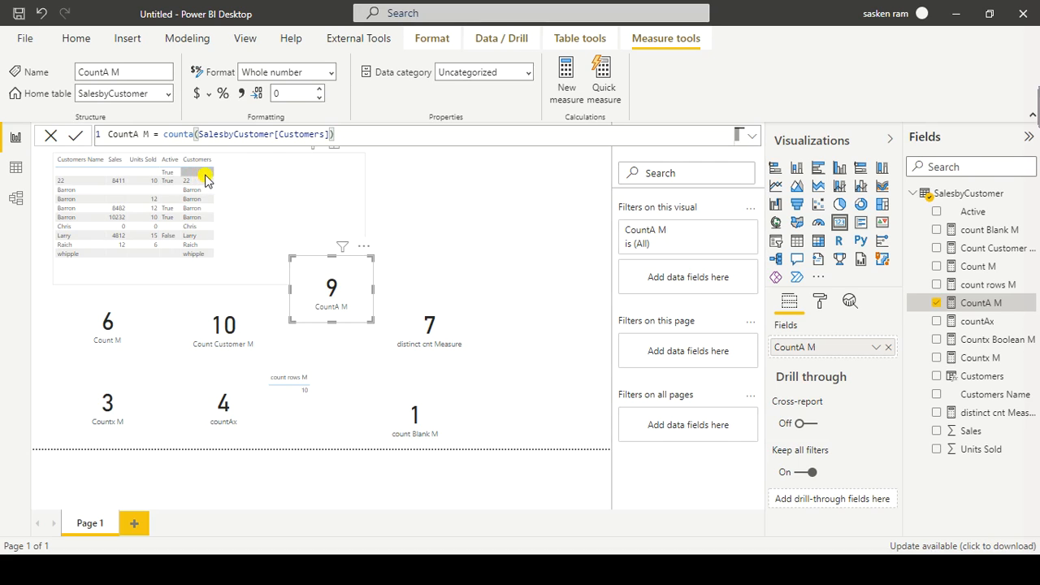
pyautogui.moveTo(351, 270); pyautogui.dragTo(561, 221)
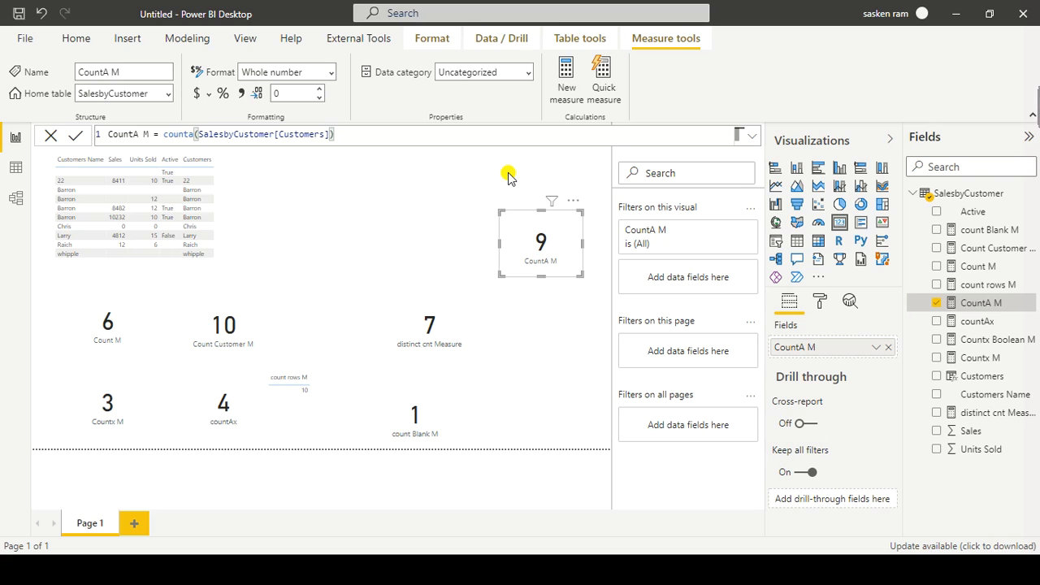
# Step: Switch to the DAX presentation in PowerPoint and review the counting functions summary slide in slide show mode
pyautogui.hotkey('alt', 'Tab')
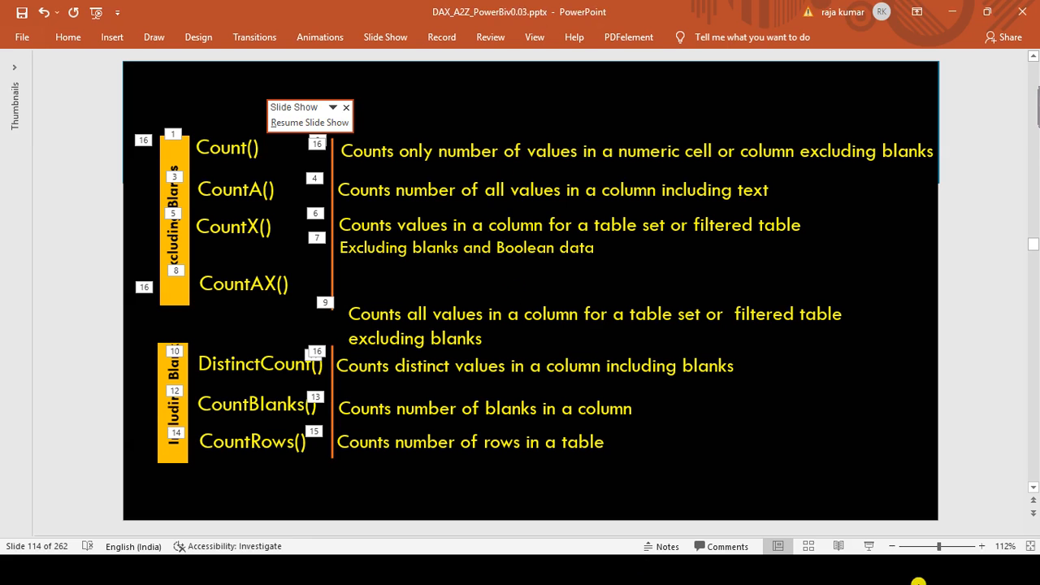
pyautogui.click(868, 546)
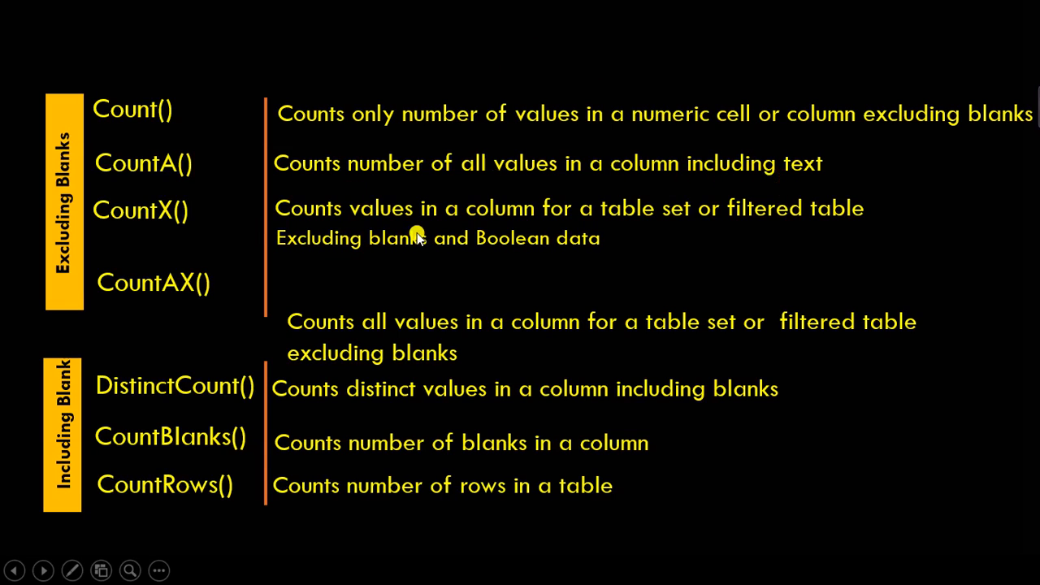
pyautogui.click(353, 245)
pyautogui.press('Left')
pyautogui.press('Left')
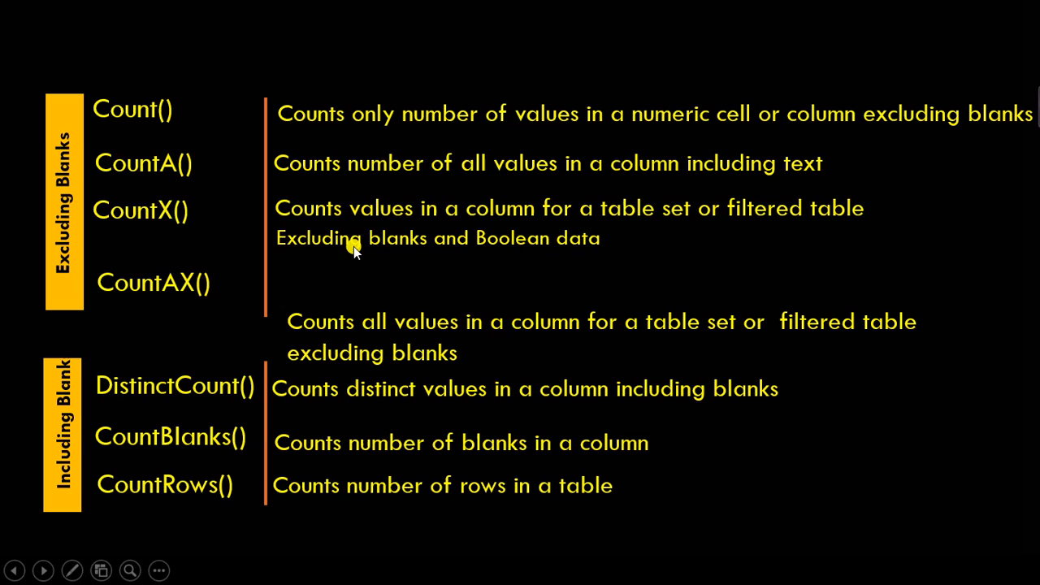